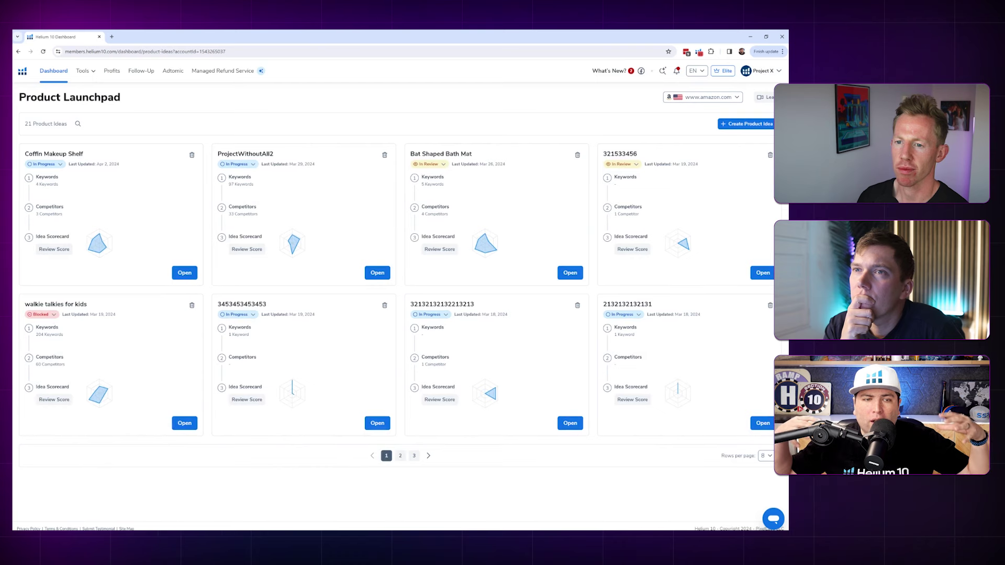
Open the Coffin Makeup Shelf product idea and widen the Keyword Phrase column to show the full phrases.
left_click(184, 273)
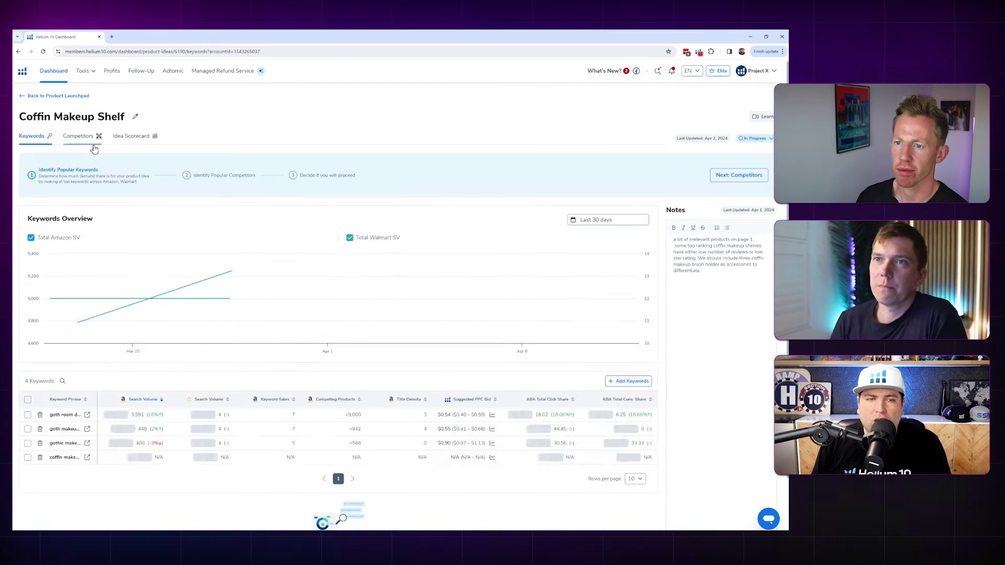
scroll(411, 195, "down", 2)
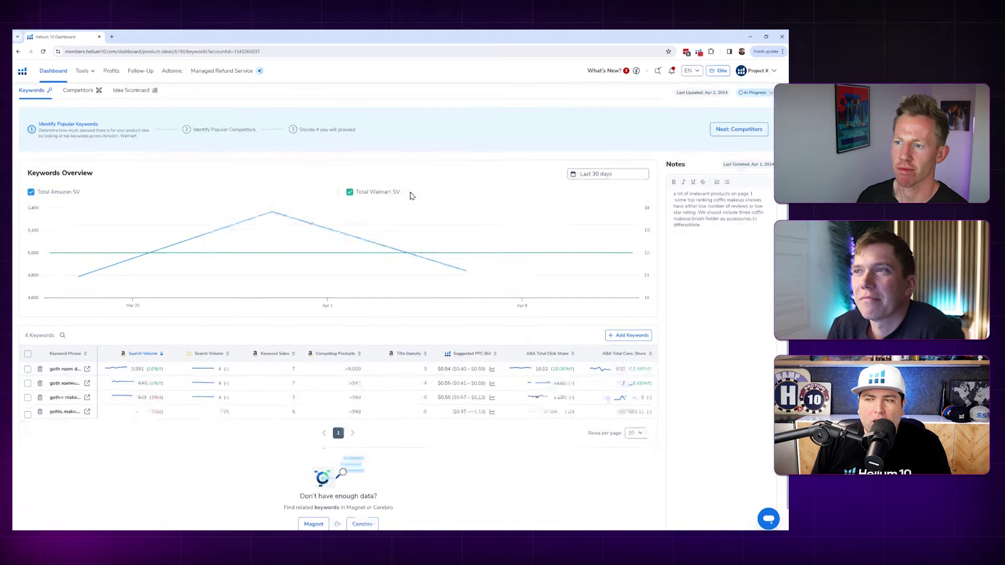
mouse_move(412, 203)
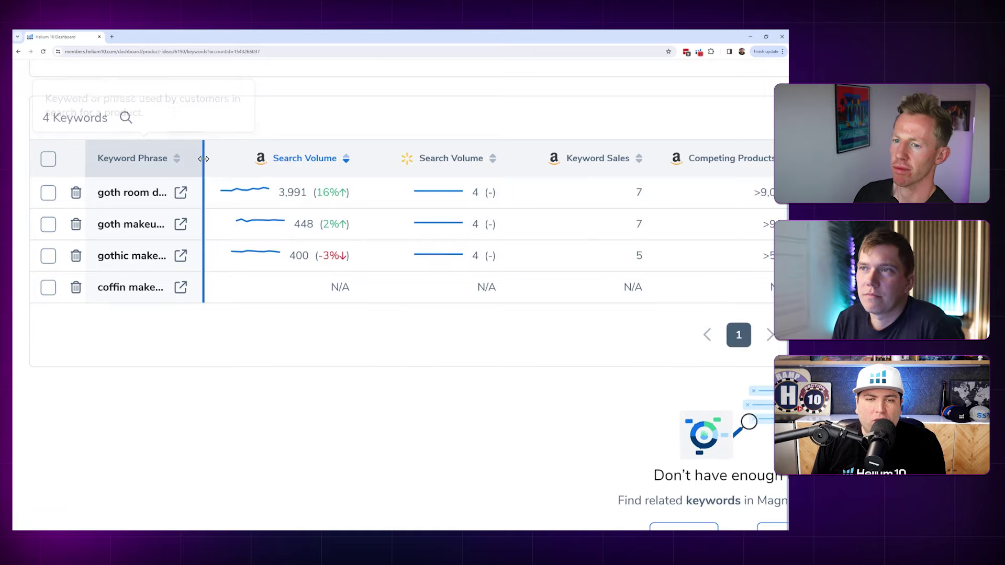
left_click_drag(203, 159, 276, 158)
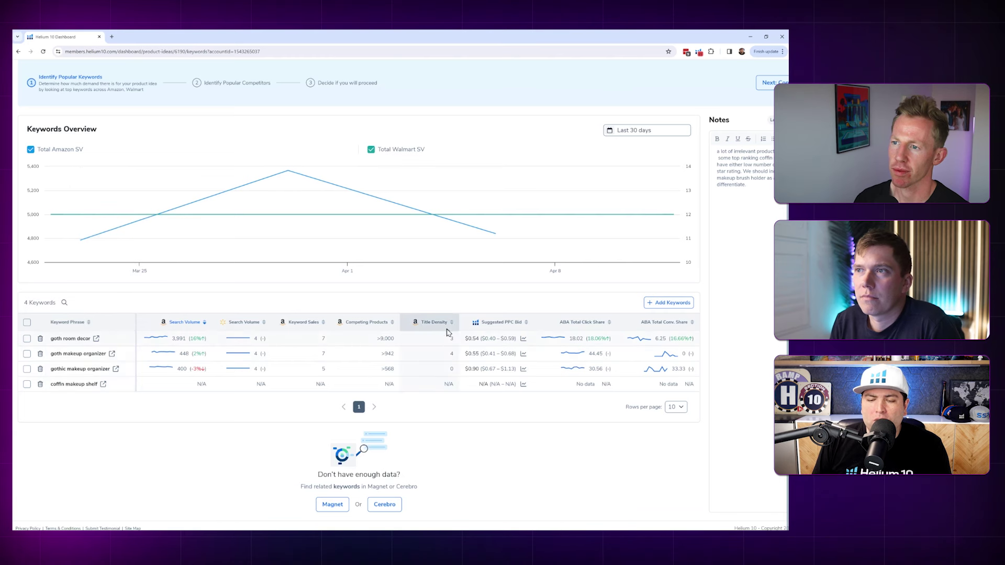
Review the Title Density and Competing Products figures and read the notes on reviews, ratings and accessories for the product idea.
mouse_move(441, 313)
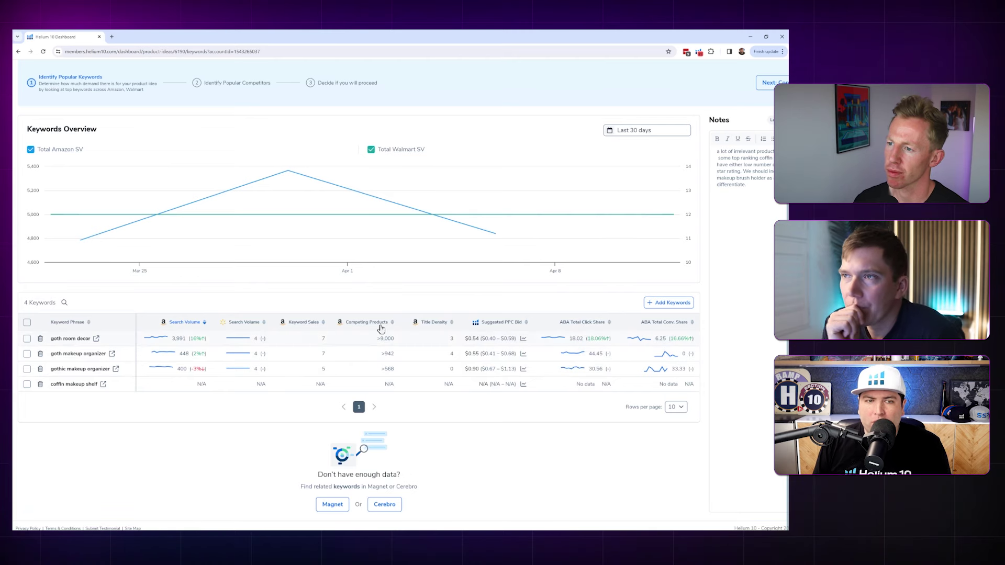
scroll(427, 307, "right", 2)
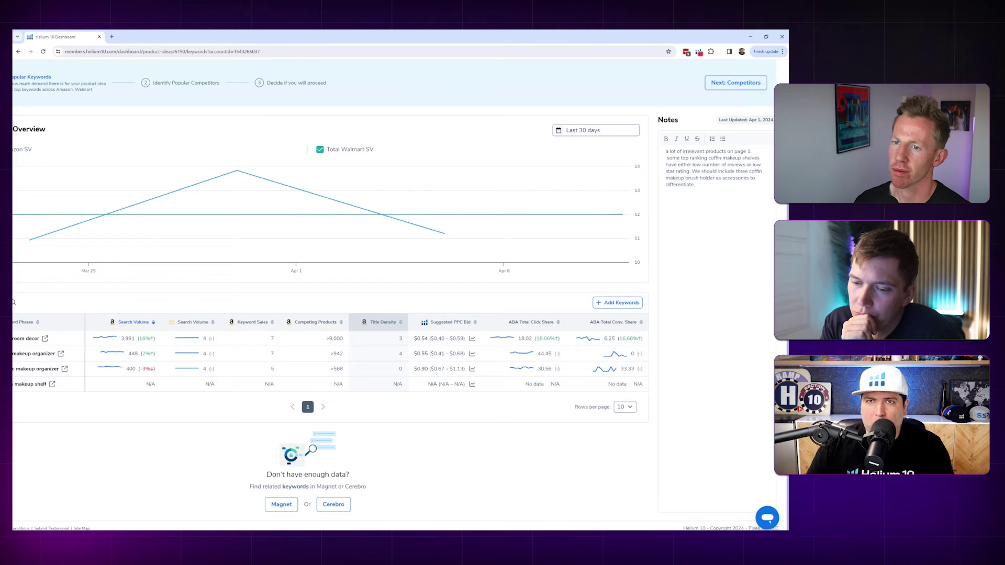
scroll(769, 165, "up", 5, "ctrl")
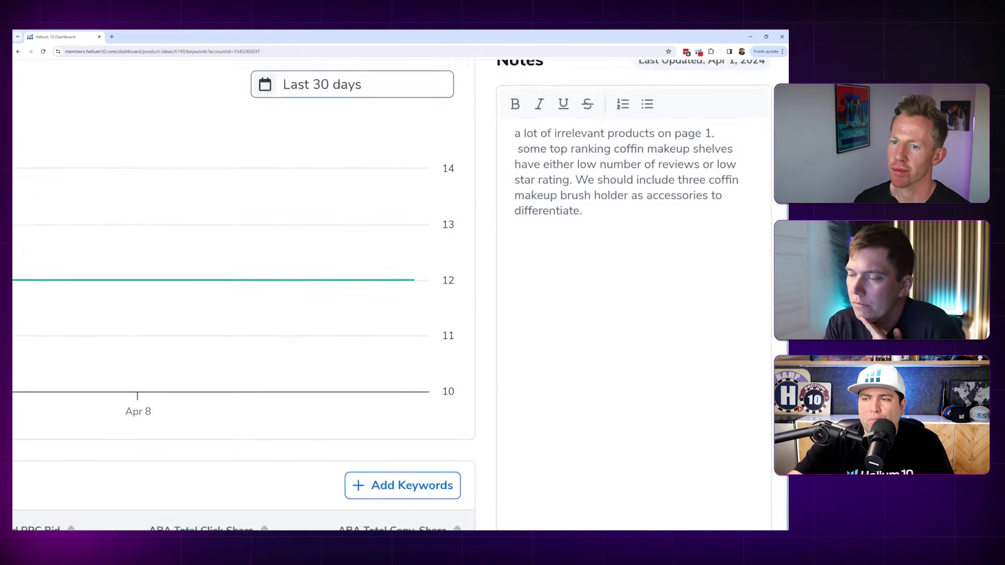
scroll(502, 293, "up", 1)
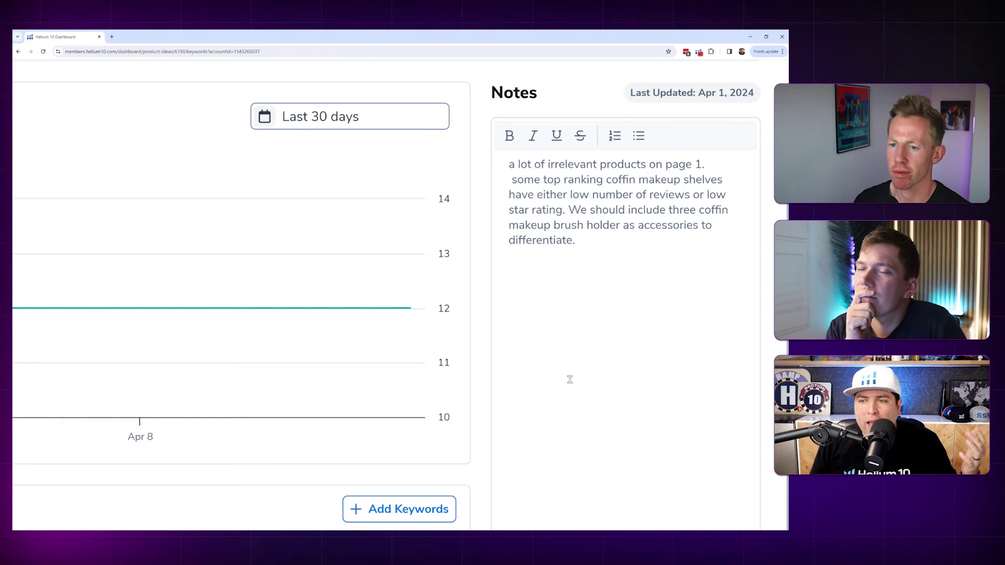
left_click_drag(555, 164, 640, 179)
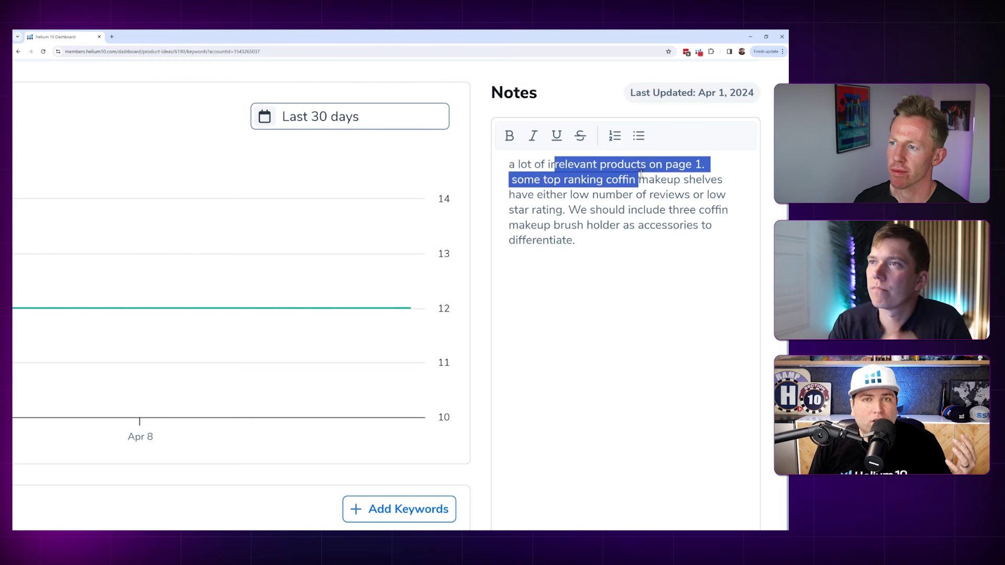
left_click(641, 180)
left_click_drag(564, 180, 669, 207)
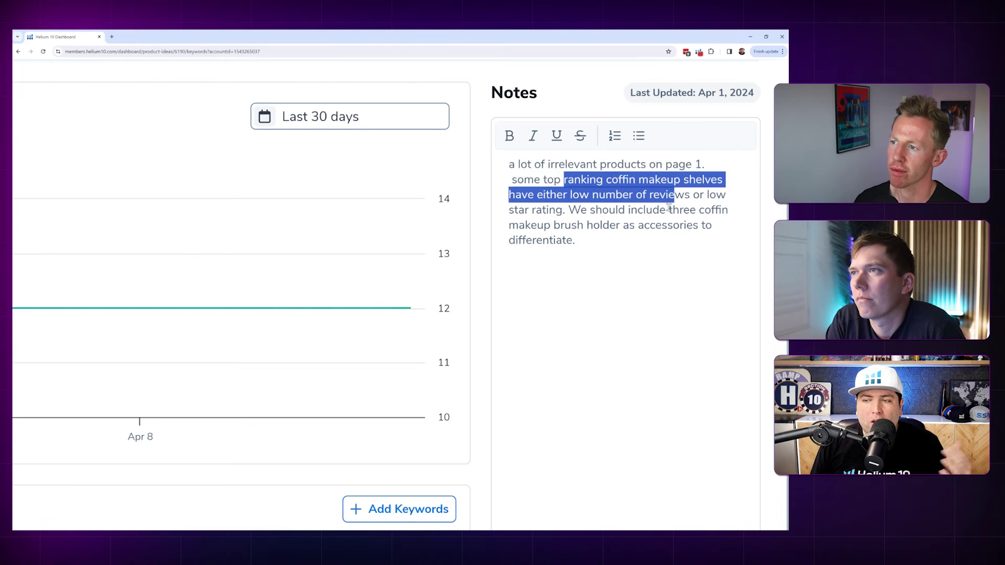
left_click(602, 219)
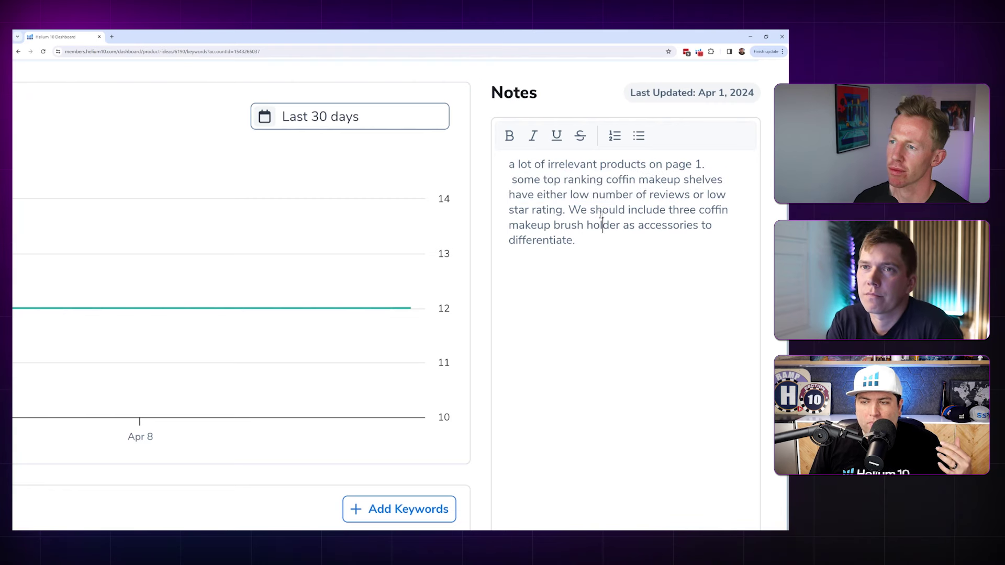
left_click_drag(601, 209, 606, 238)
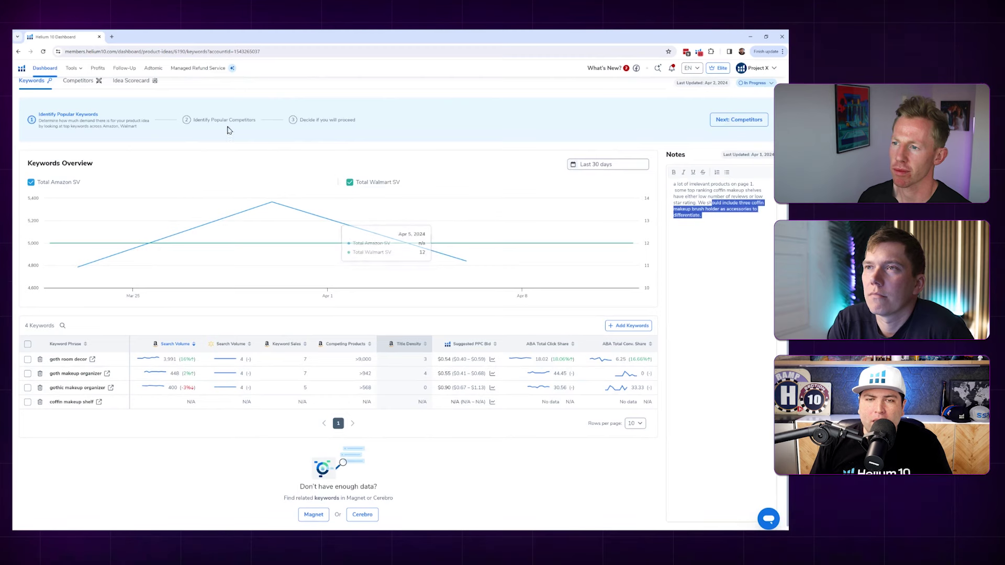
Open the Identify Popular Competitors stage and examine its overview chart, date range presets and competitor listing quality scores.
left_click(225, 120)
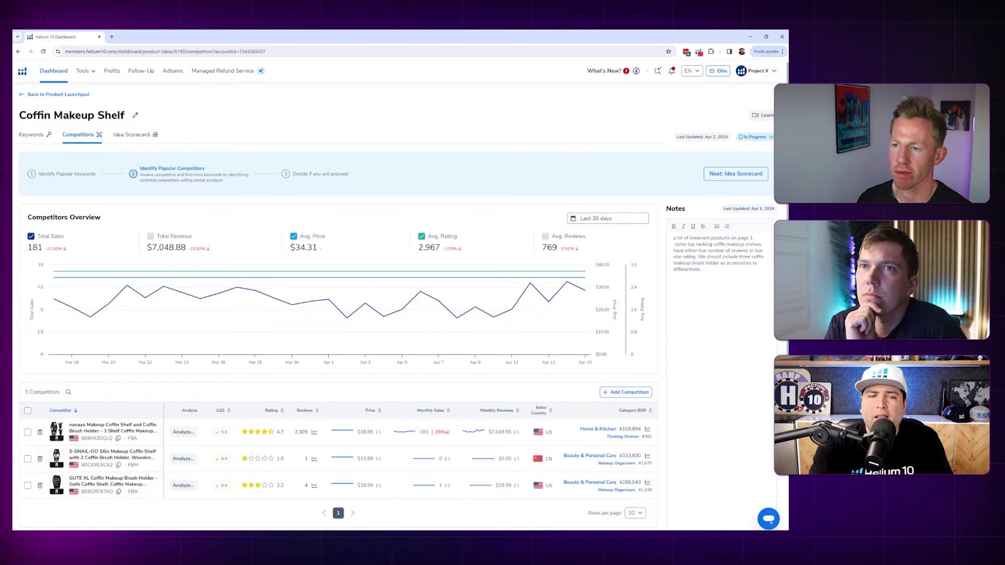
scroll(401, 293, "down", 5)
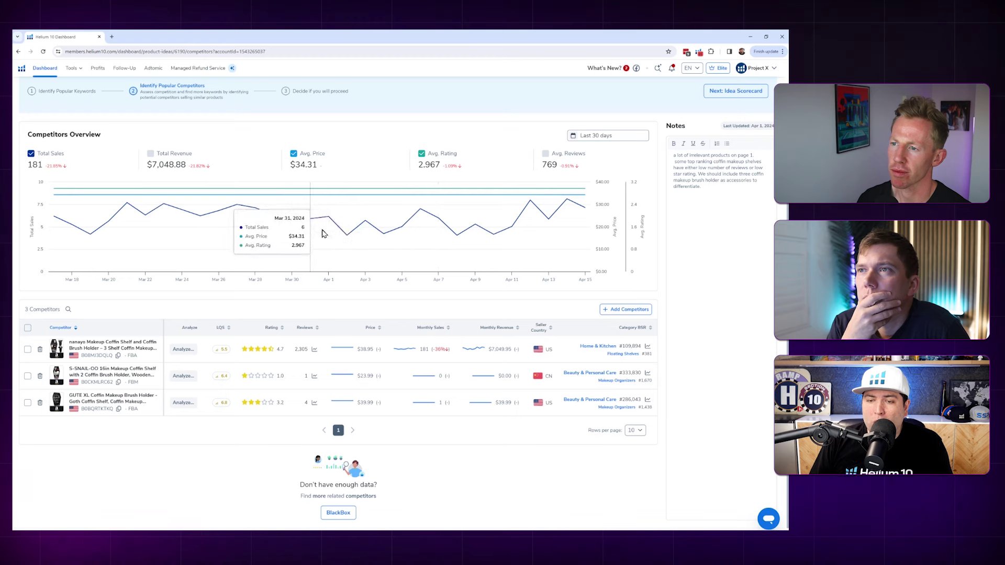
left_click(626, 138)
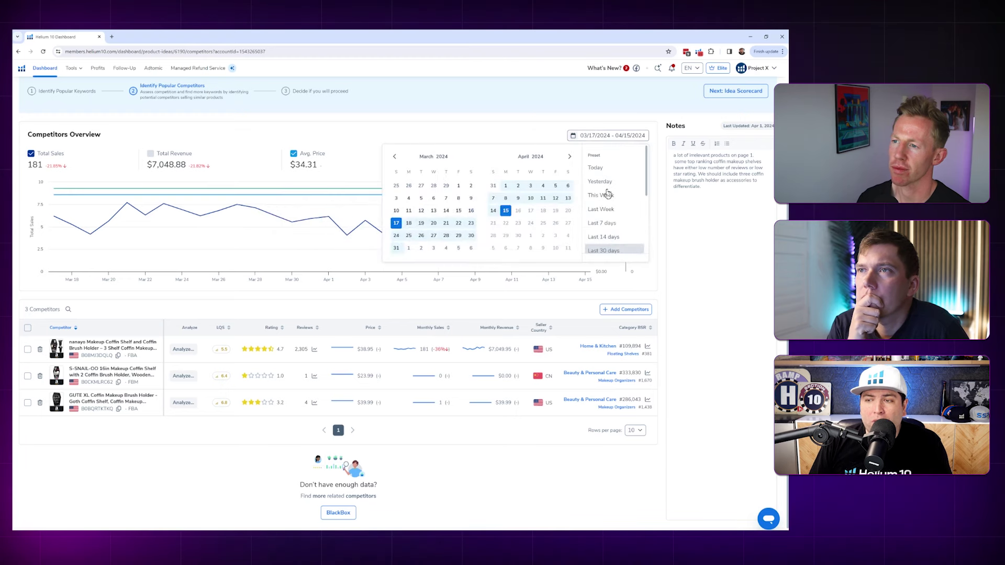
left_click(382, 122)
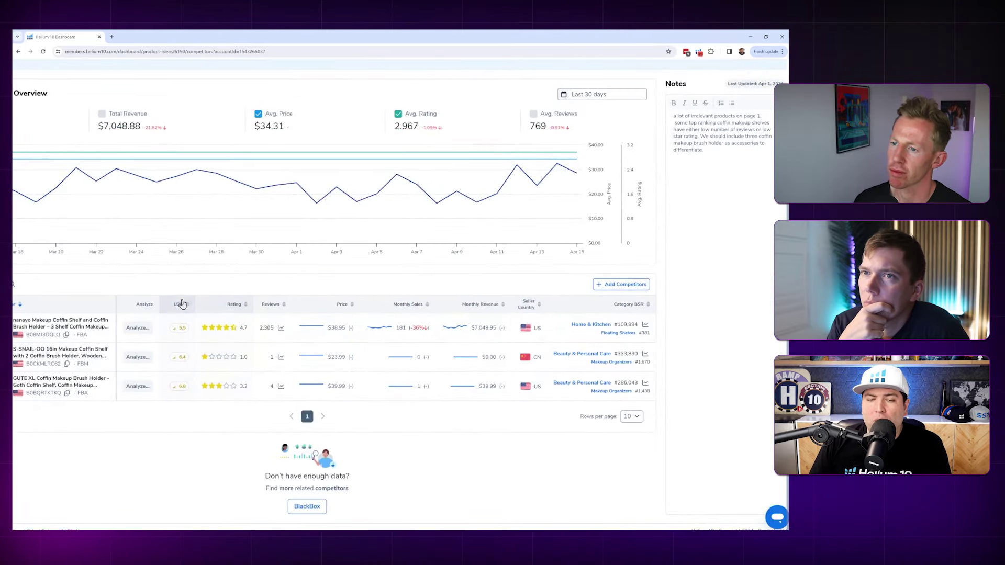
mouse_move(172, 313)
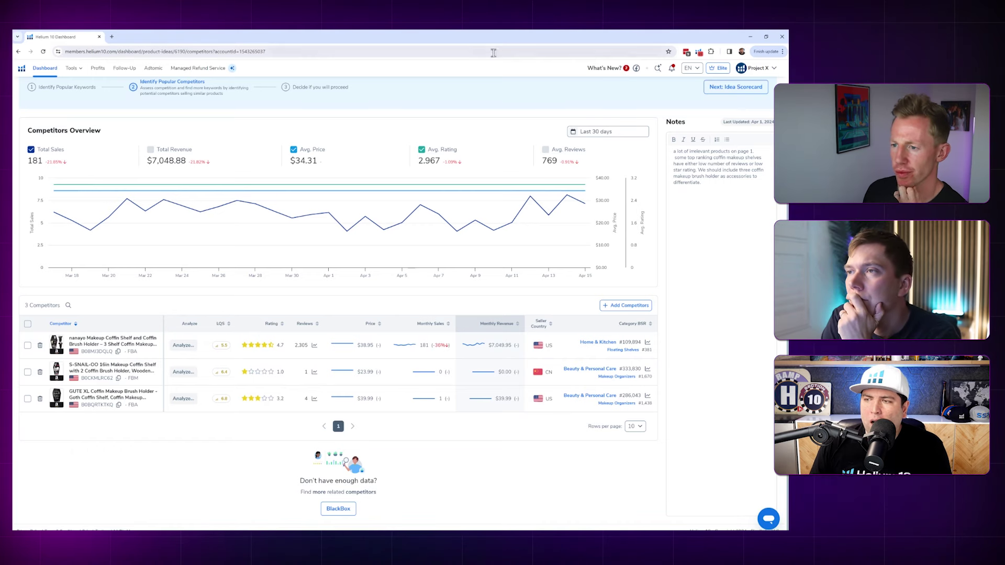
Open the Idea Scorecard for Coffin Makeup Shelf and look over its summary and category scores.
scroll(330, 140, "up", 3)
left_click(312, 180)
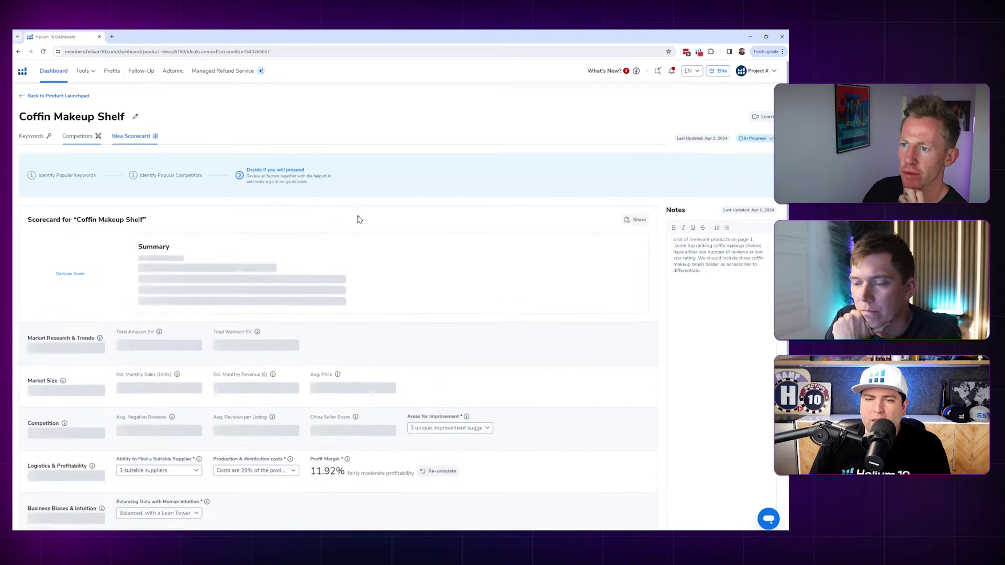
scroll(406, 242, "down", 3)
scroll(406, 242, "down", 1)
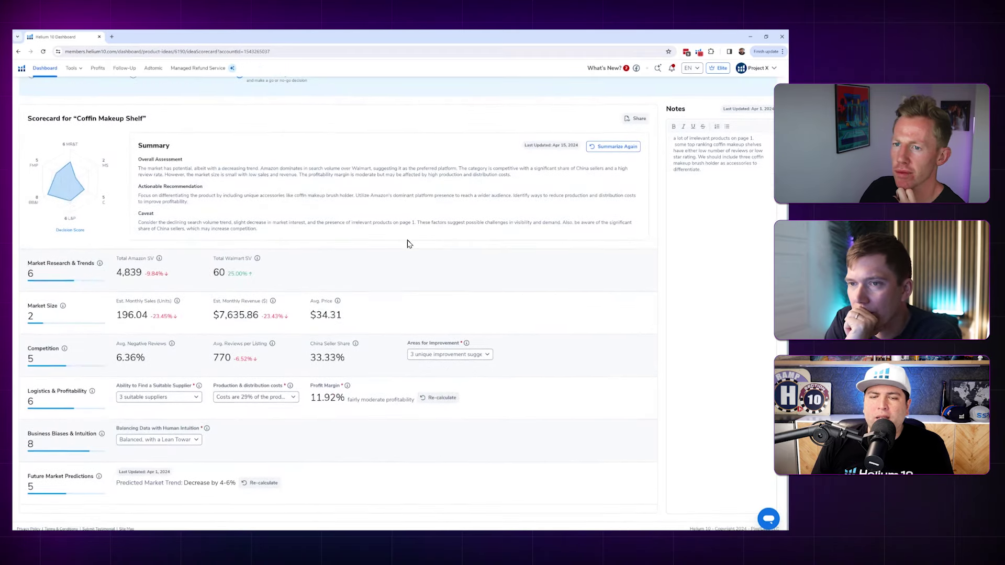
scroll(406, 242, "up", 5)
scroll(406, 242, "down", 2)
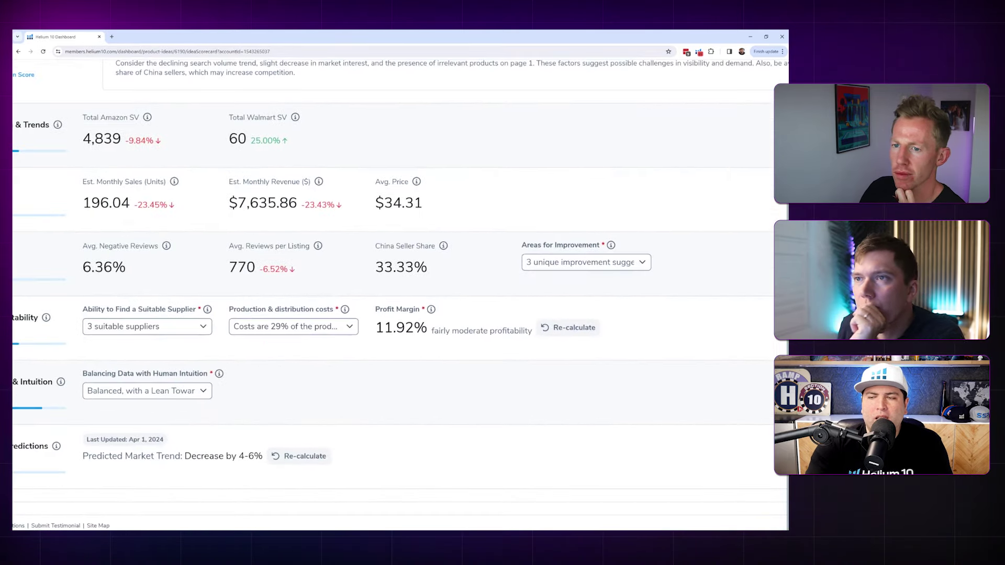
Inspect the scorecard options for Areas for Improvement, suitable suppliers, production and distribution costs, and balancing data with human intuition.
left_click(615, 267)
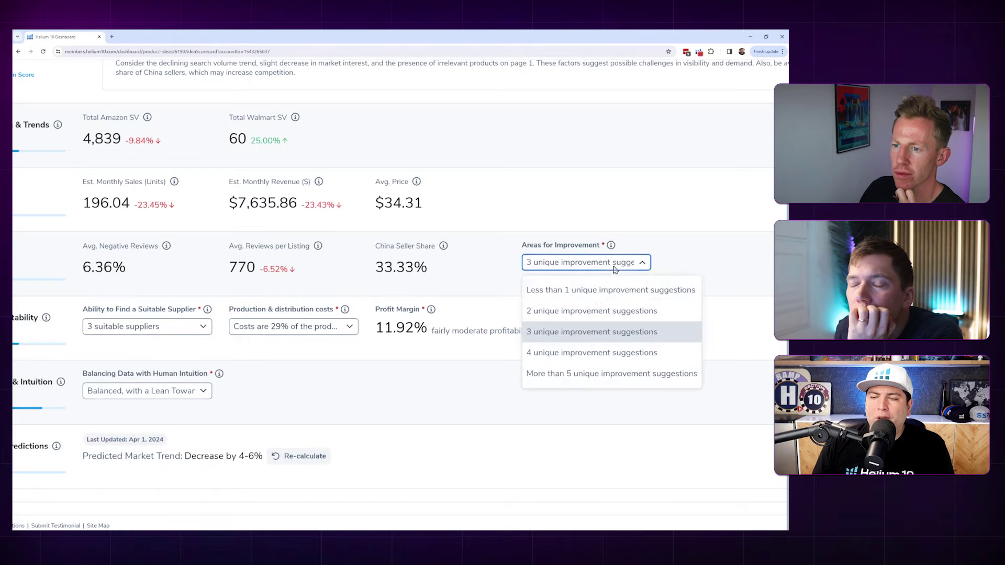
left_click(487, 382)
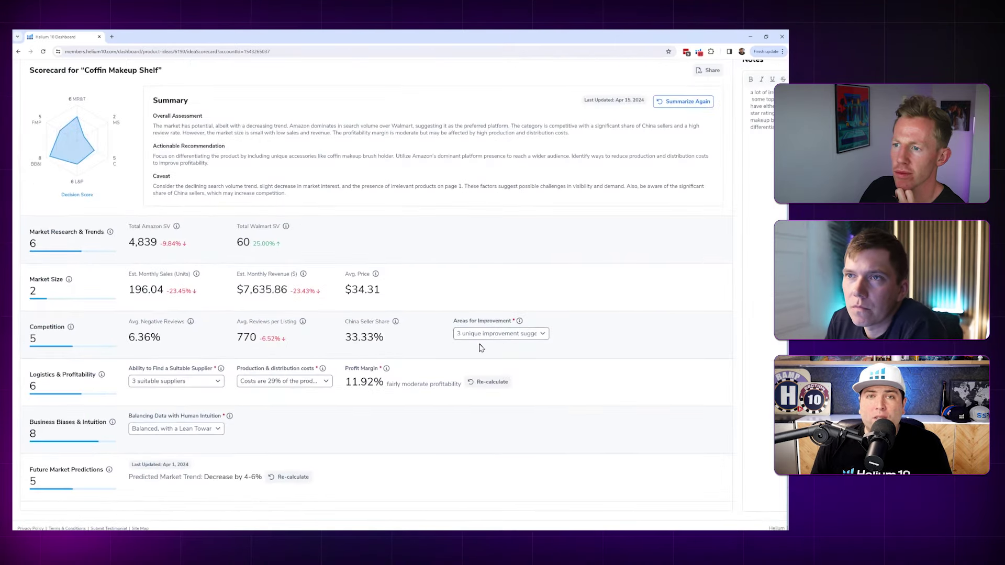
left_click(183, 382)
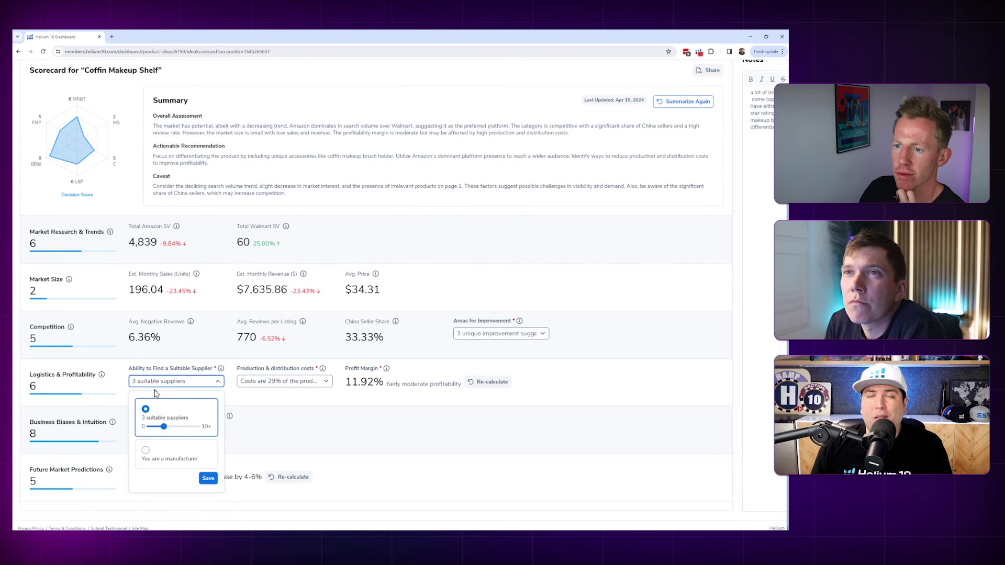
left_click(292, 382)
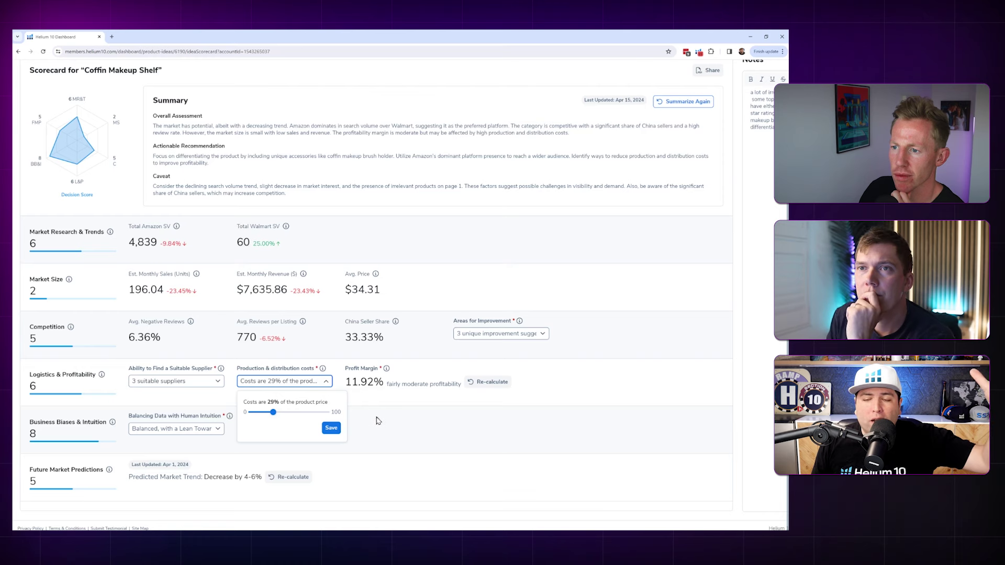
left_click(395, 411)
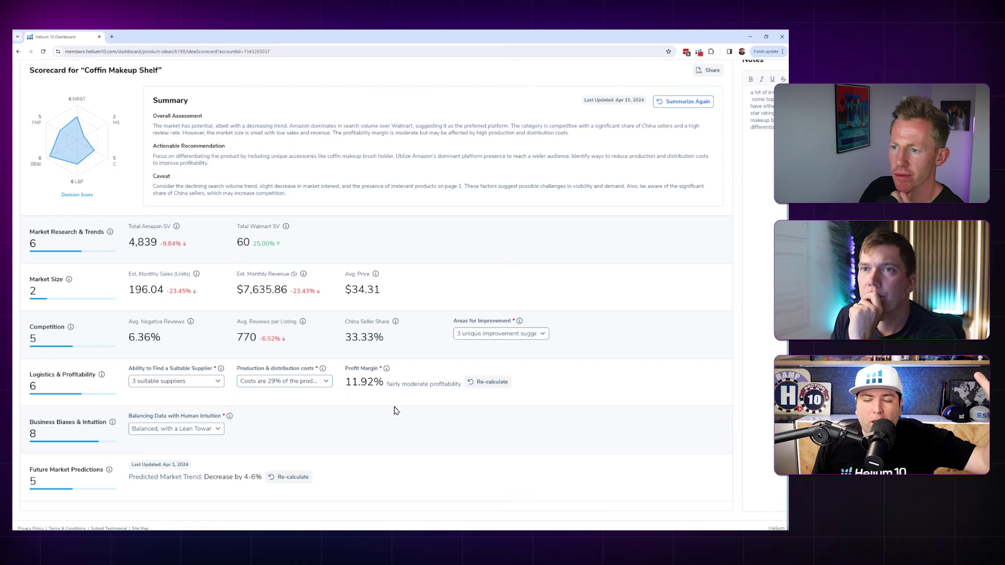
left_click(215, 428)
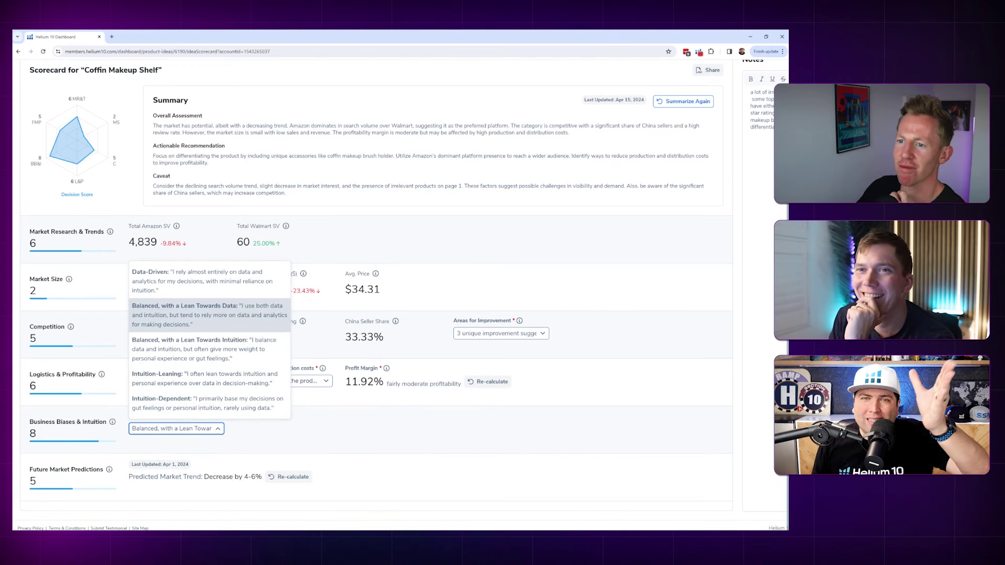
left_click(384, 412)
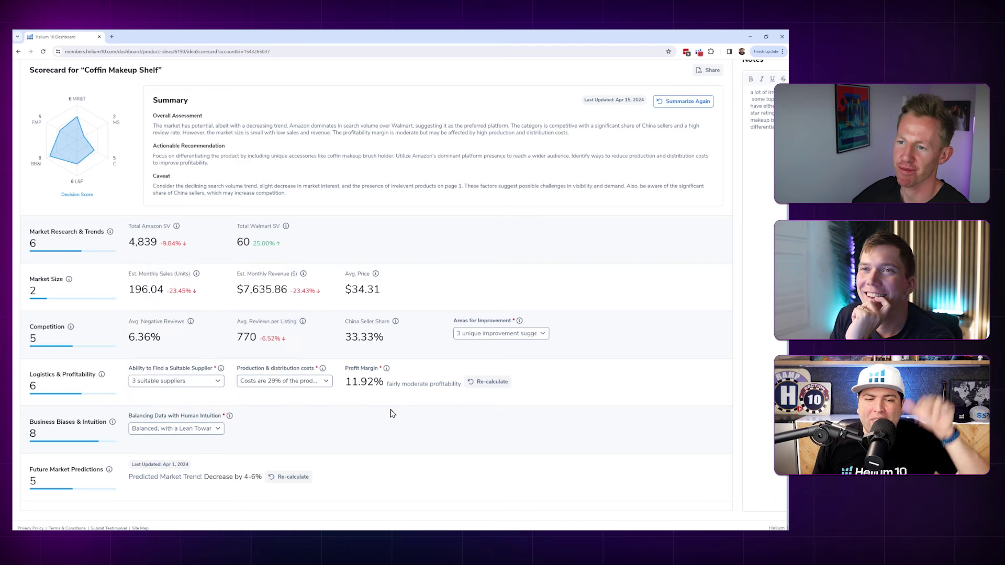
Read the scorecard summary, highlighting the decreasing trend, Amazon's search volume dominance over Walmart and the China seller caveat.
scroll(545, 236, "up", 1)
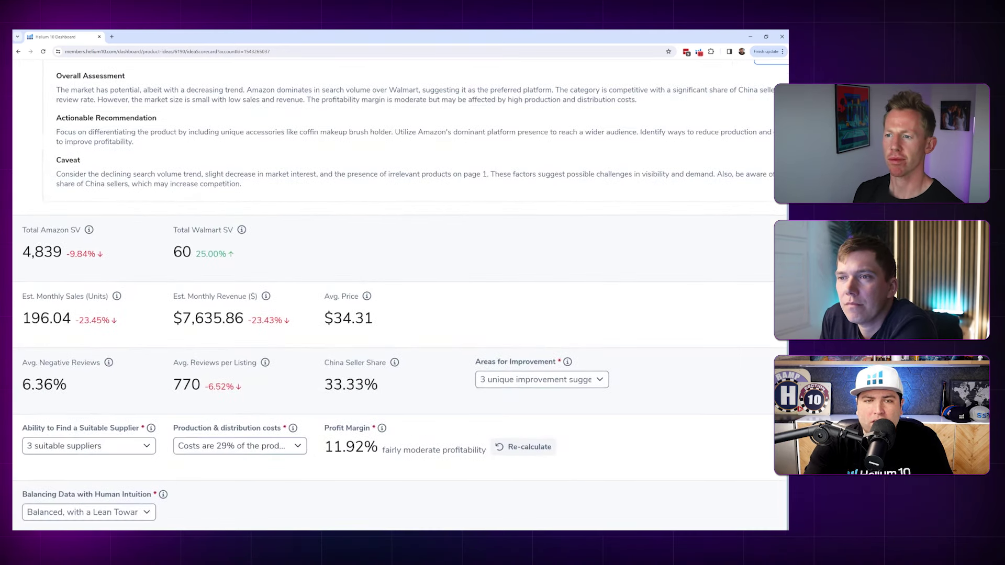
left_click_drag(186, 90, 240, 89)
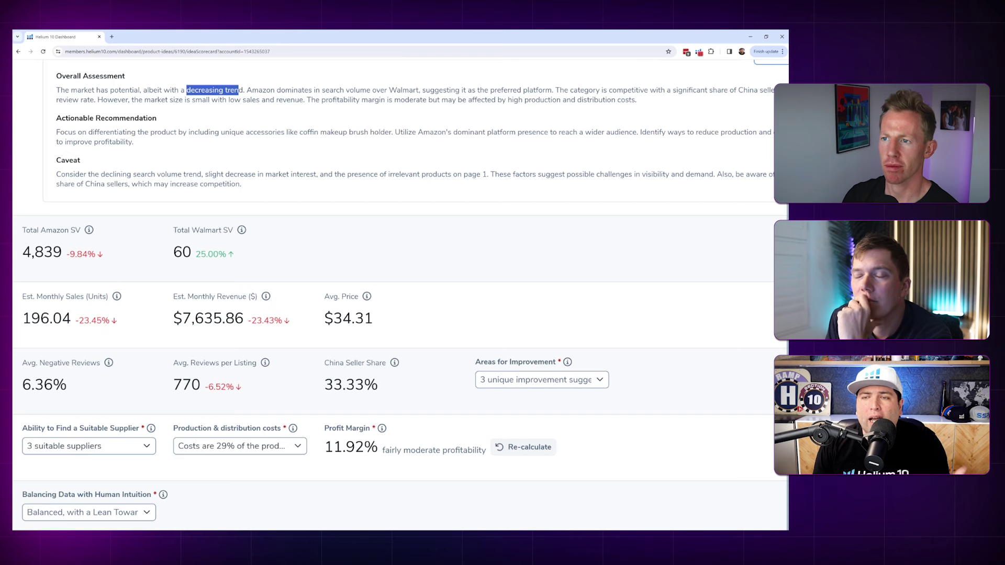
left_click_drag(276, 91, 407, 92)
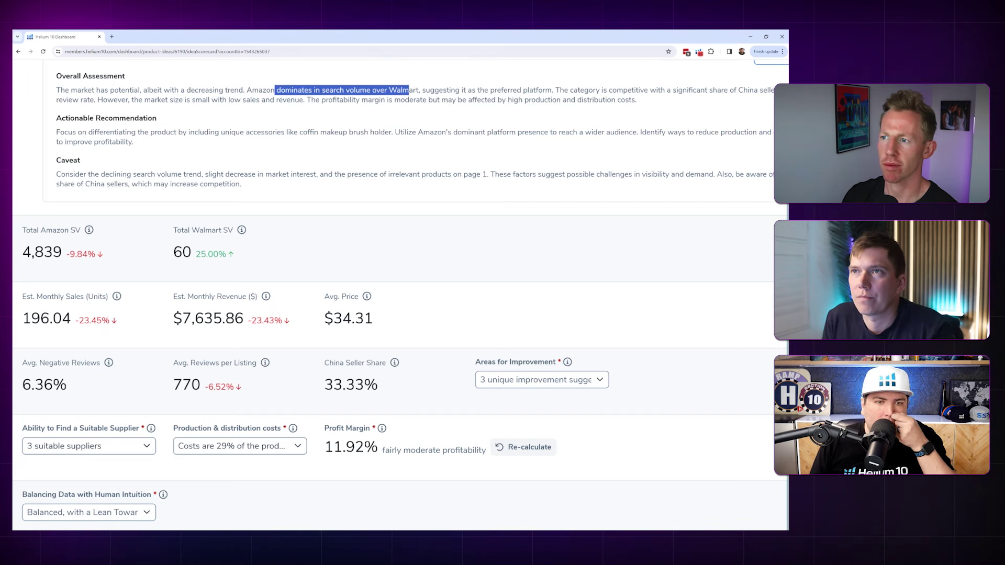
left_click_drag(96, 184, 265, 186)
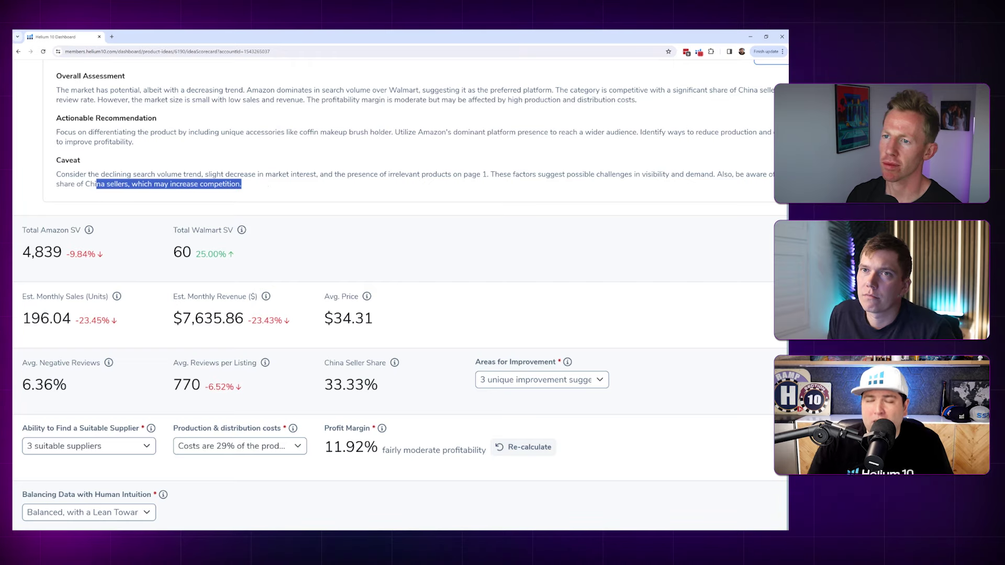
scroll(401, 291, "down", 5)
scroll(602, 130, "up", 5)
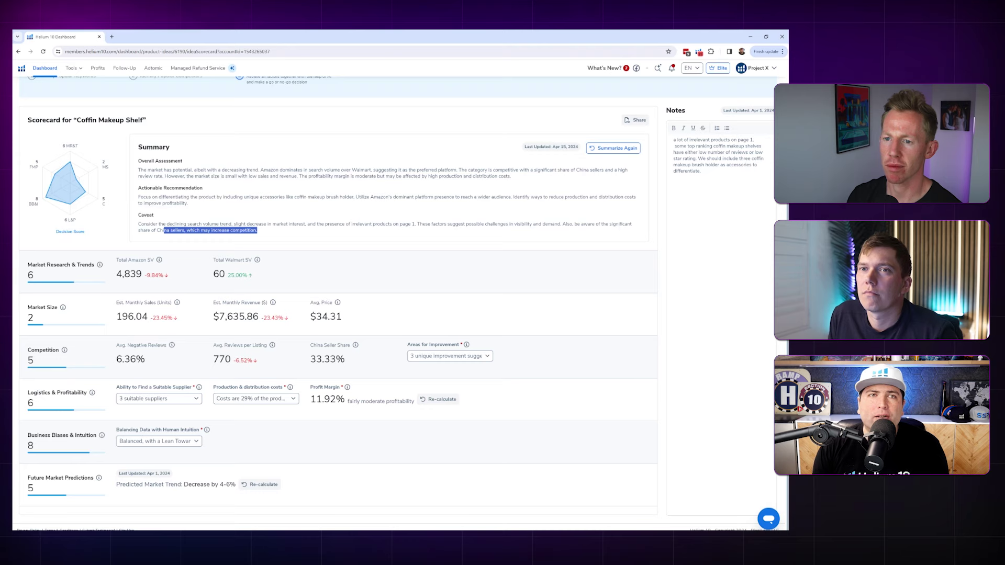
scroll(387, 303, "up", 2)
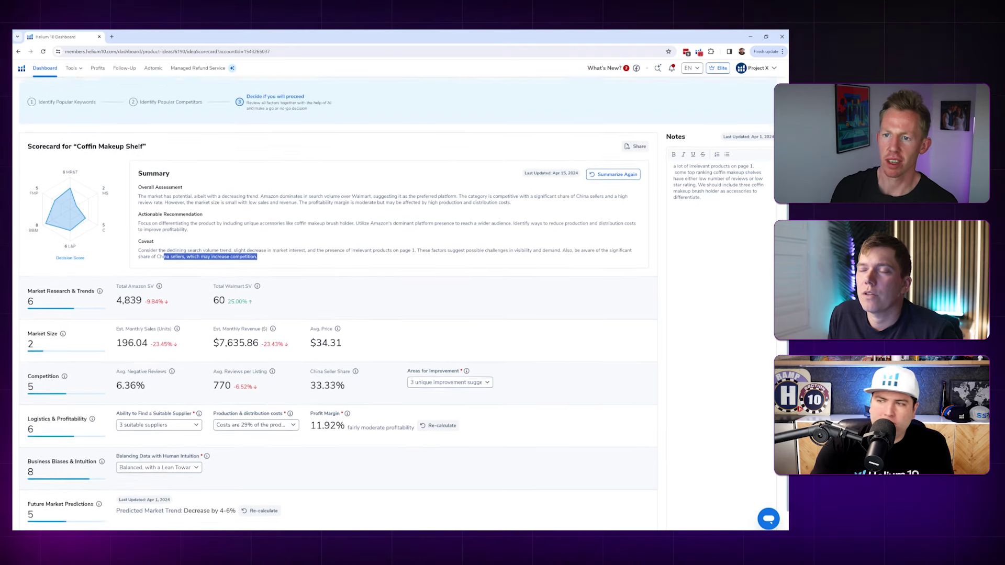
scroll(388, 303, "up", 1)
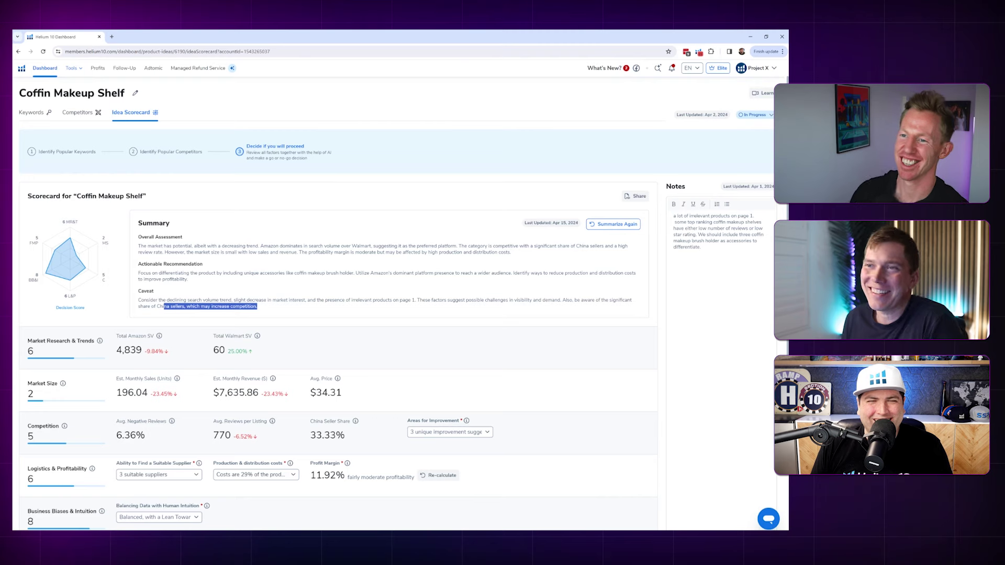
Open Listing Builder and check the listing content of the synced Coffin Shelf With Coffin Storage Box listing.
left_click(73, 68)
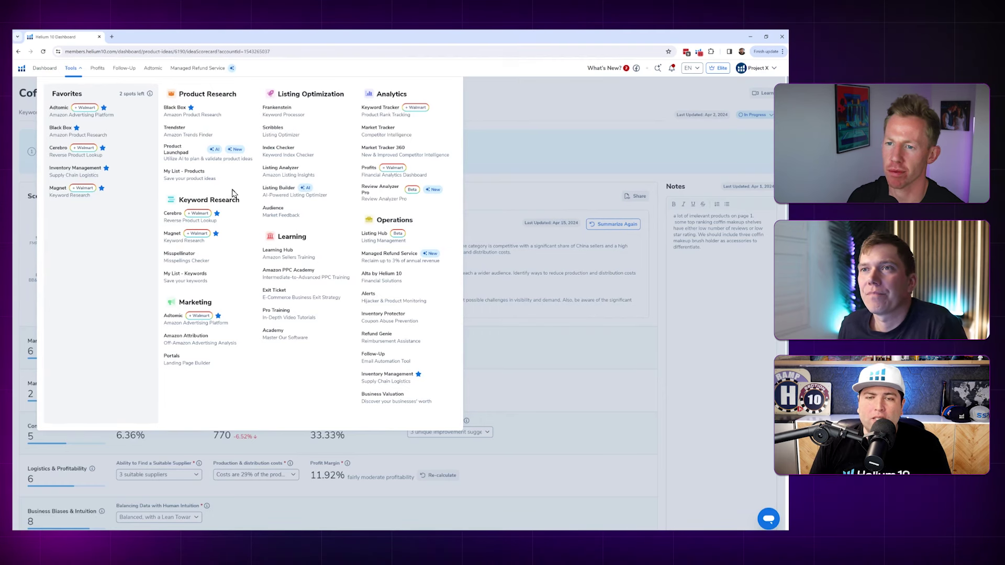
left_click(289, 194)
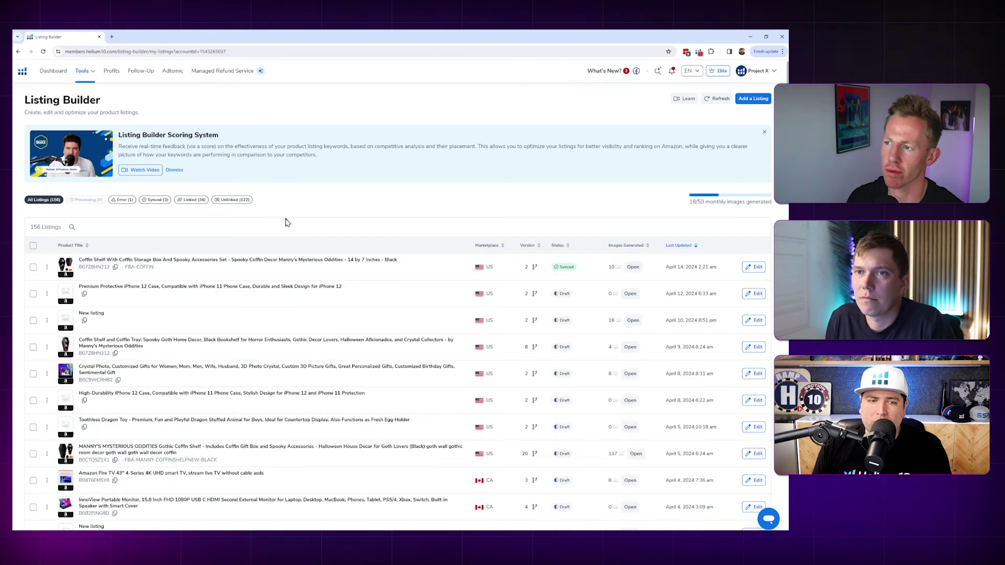
left_click(749, 268)
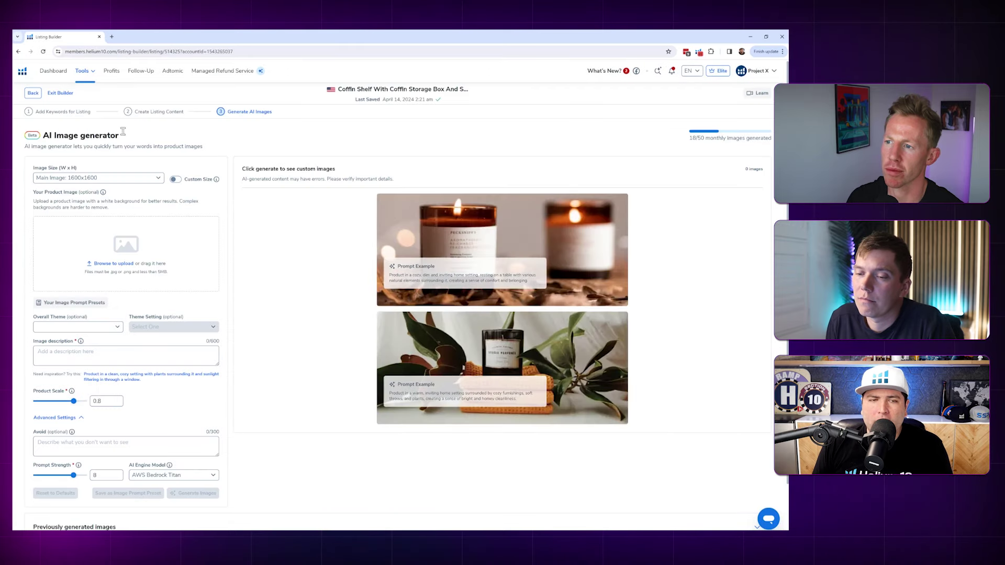
left_click(87, 112)
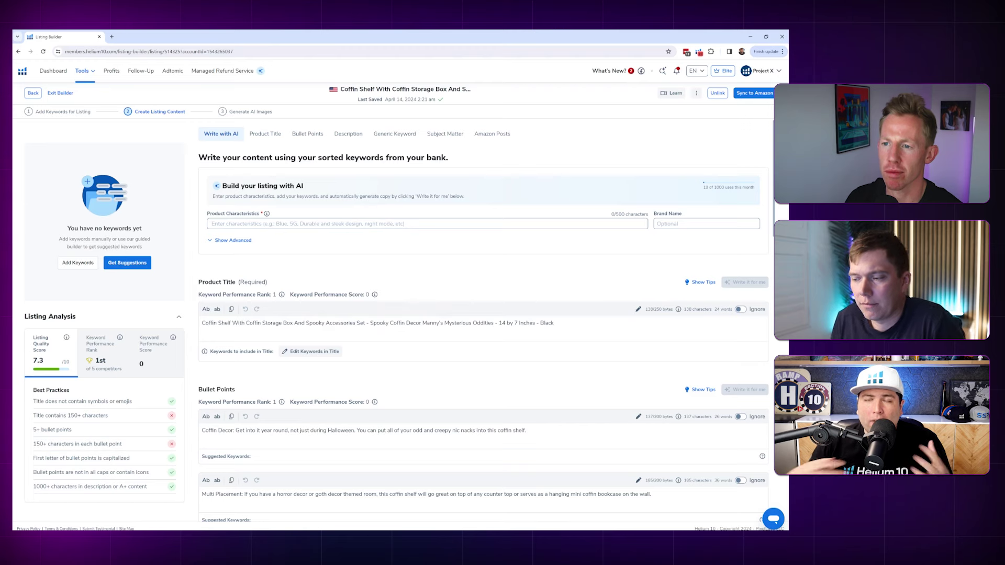
left_click(56, 94)
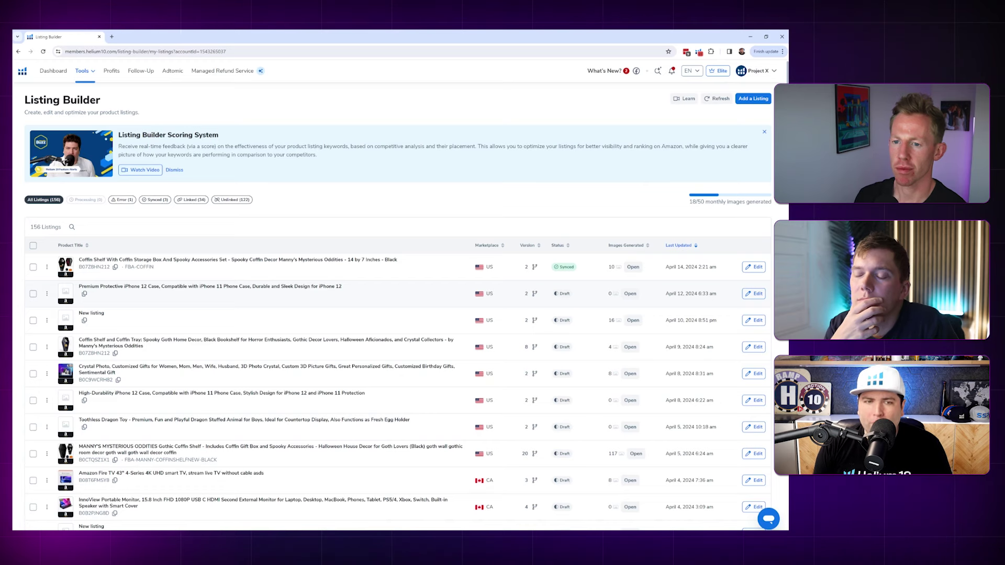
Look through the listings and check the keyword bank of the MANNY'S MYSTERIOUS ODDITIES Gothic Coffin Shelf draft last updated February 20, 2024.
scroll(362, 286, "down", 1)
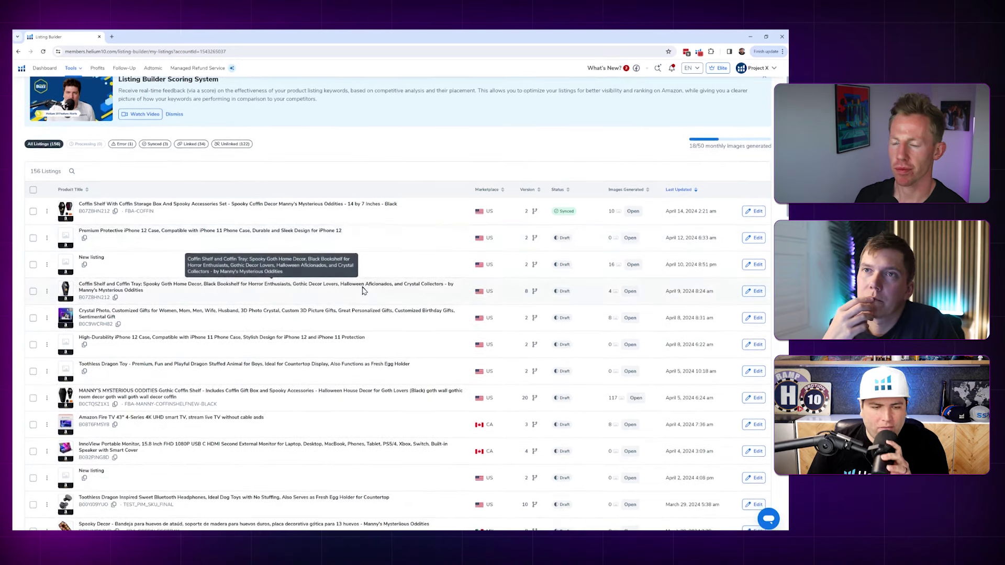
scroll(363, 286, "down", 2)
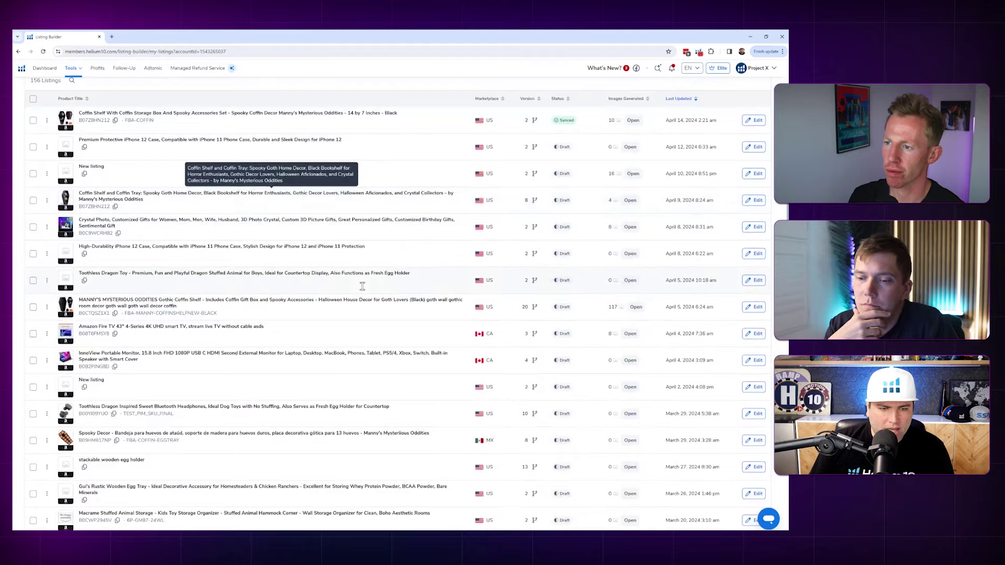
scroll(362, 287, "down", 7)
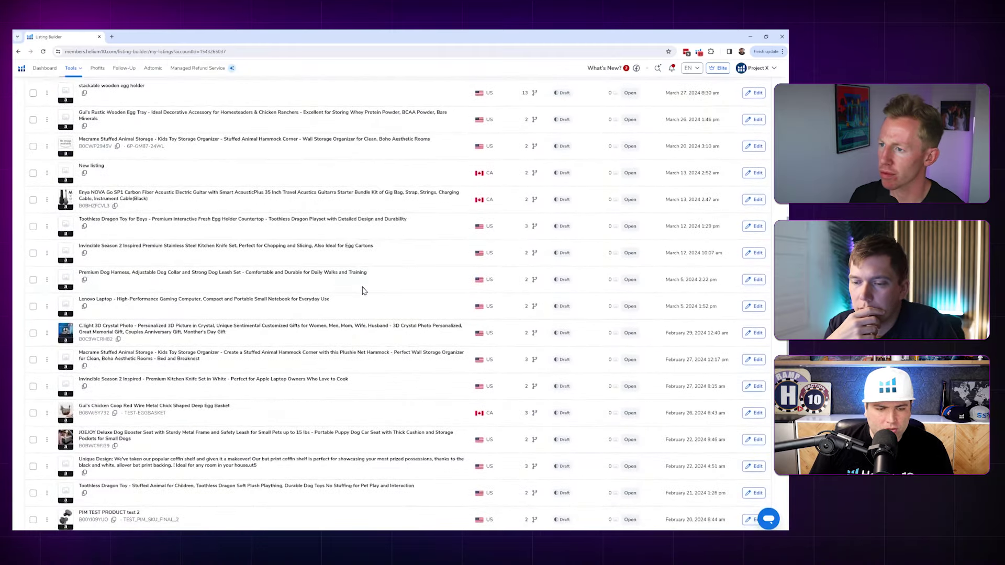
scroll(363, 290, "down", 3)
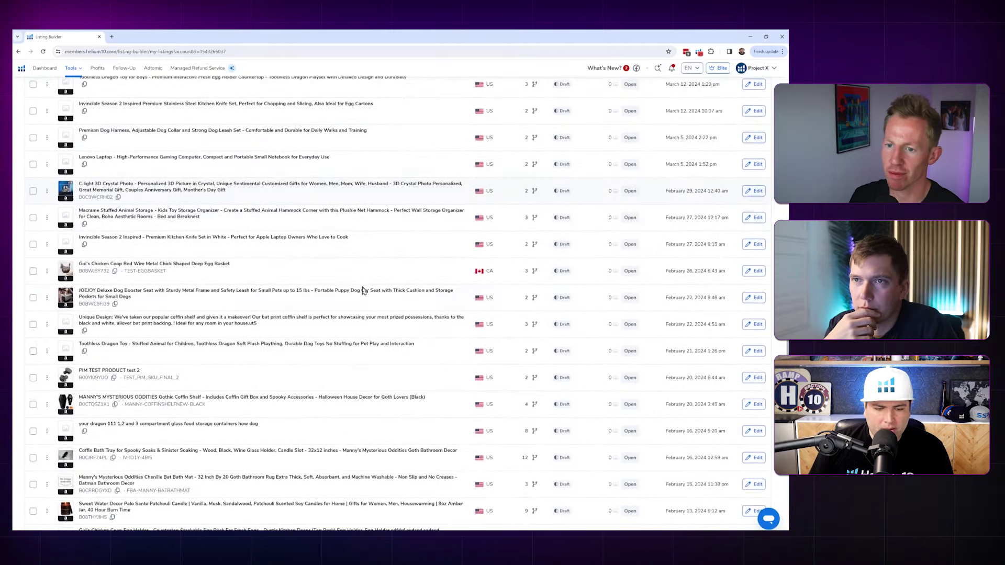
left_click(757, 404)
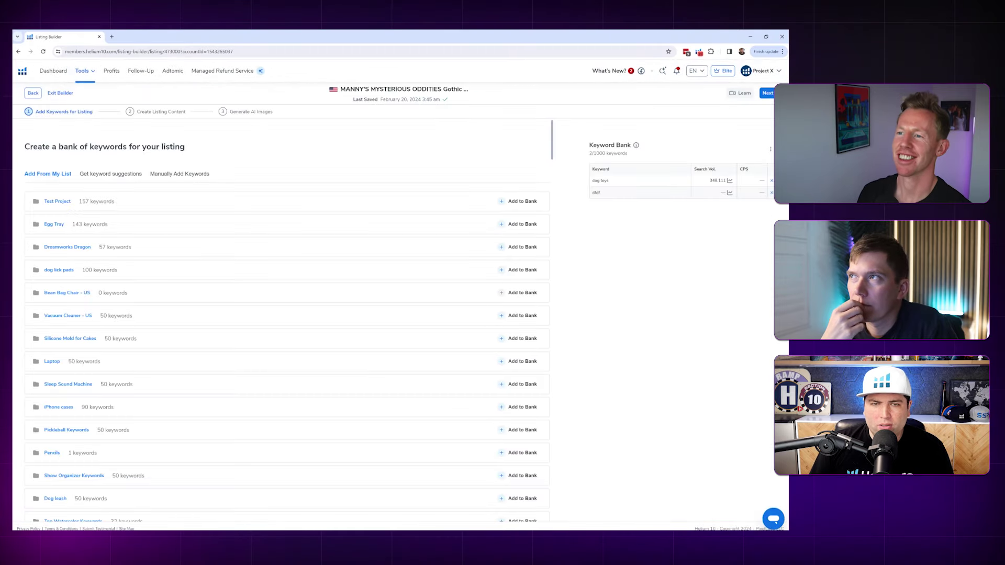
left_click(34, 94)
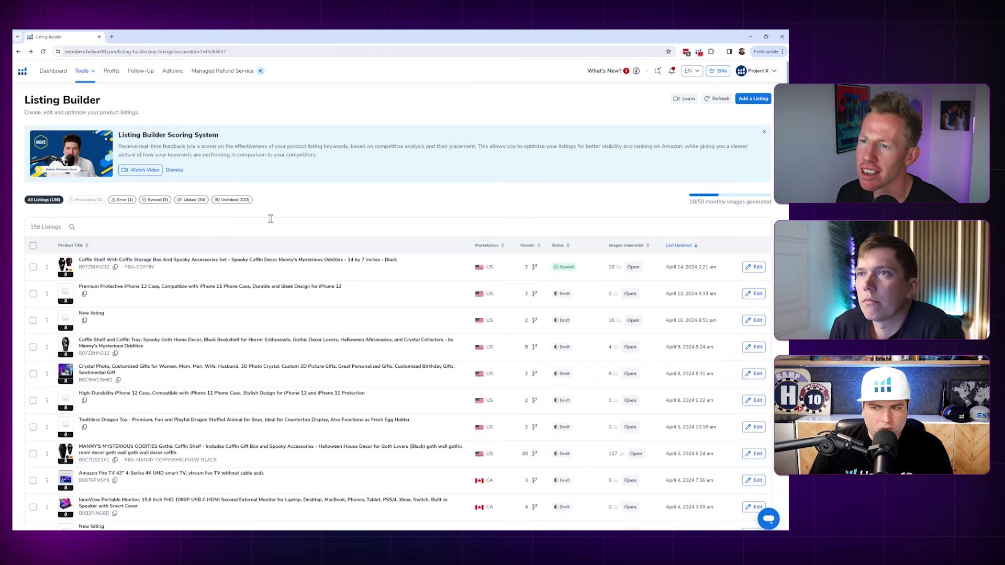
Check the listing content and keyword bank of the Coffin Shelf and Coffin Tray draft, leaving the builder when done.
scroll(753, 293, "down", 2)
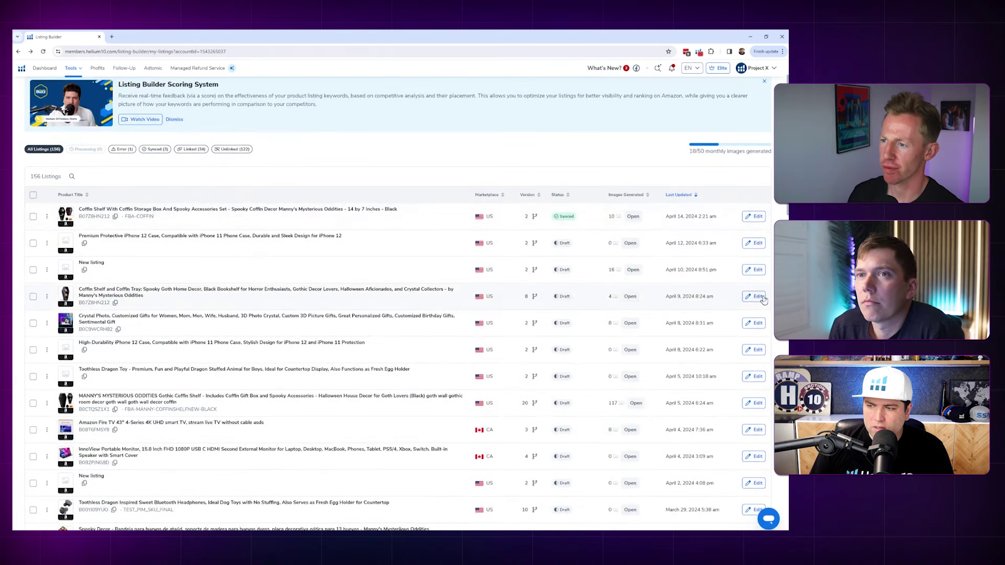
left_click(760, 300)
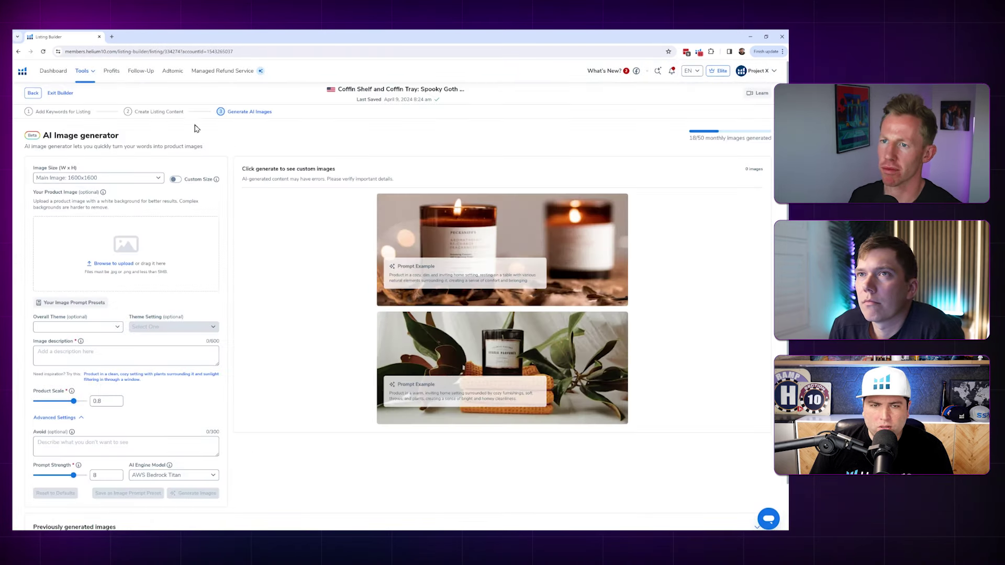
left_click(145, 113)
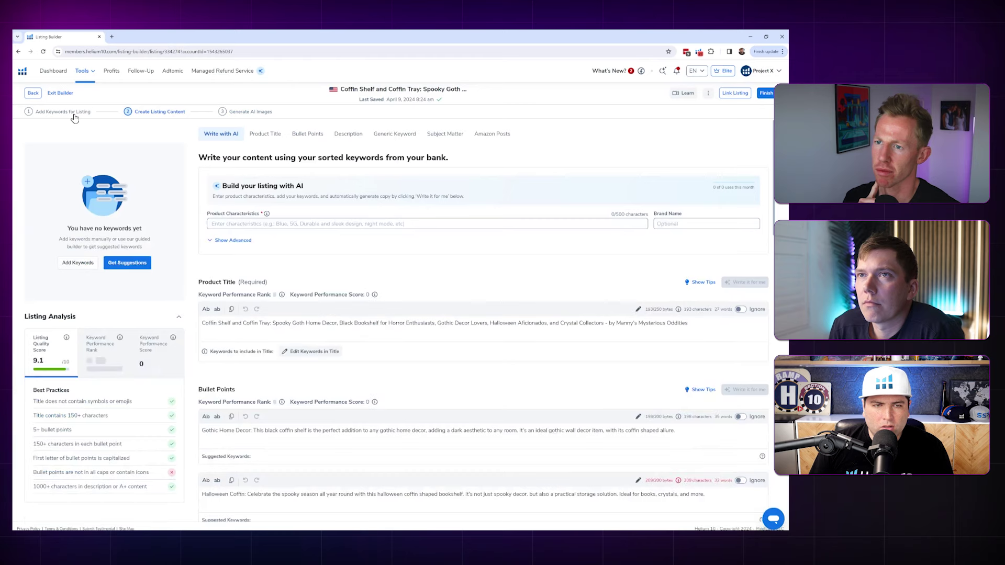
left_click(37, 94)
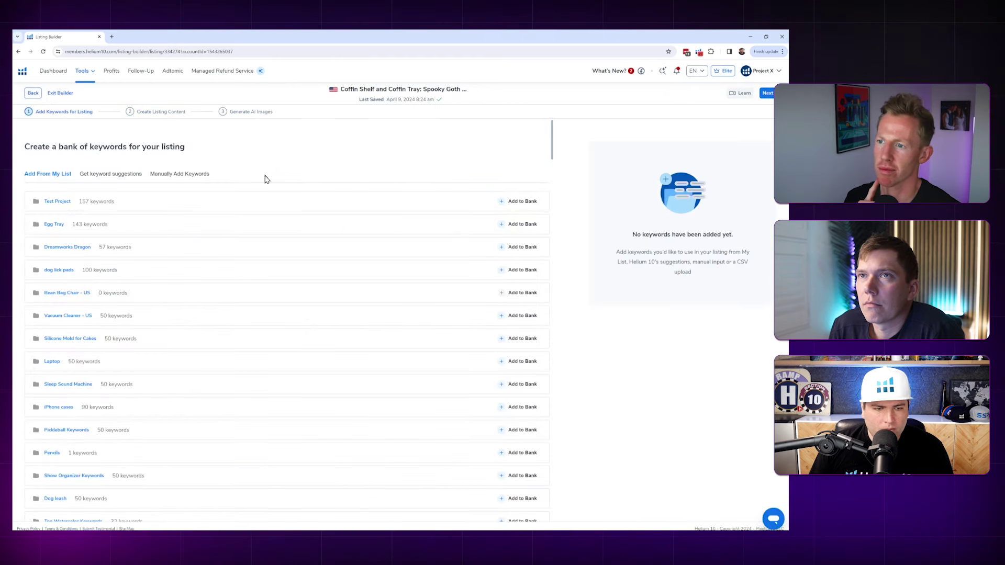
left_click(61, 93)
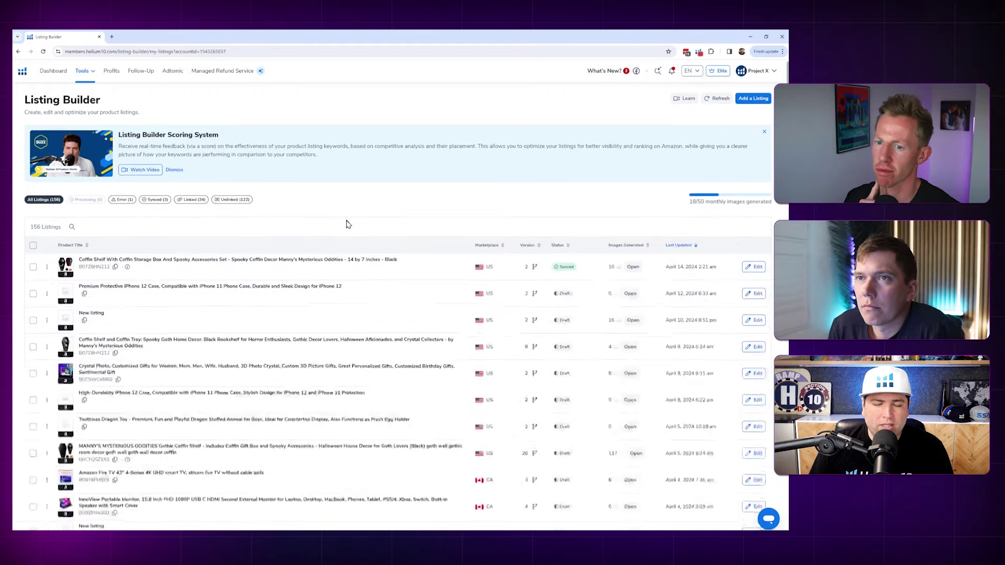
Open the MANNY'S MYSTERIOUS ODDITIES Gothic Coffin Shelf draft from April 5, 2024, view its keyword bank and go to Create Listing Content.
scroll(348, 224, "down", 3)
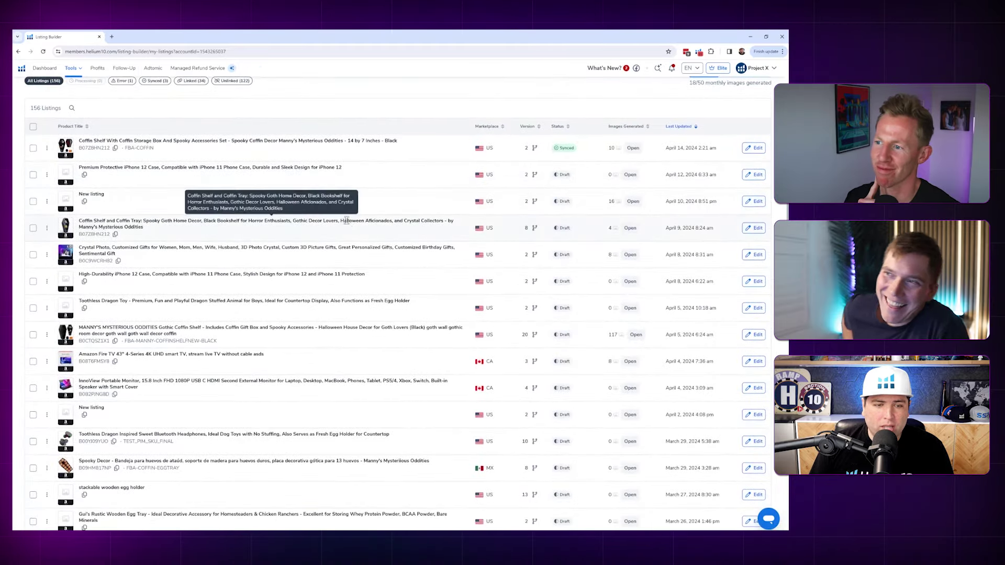
scroll(348, 224, "down", 1)
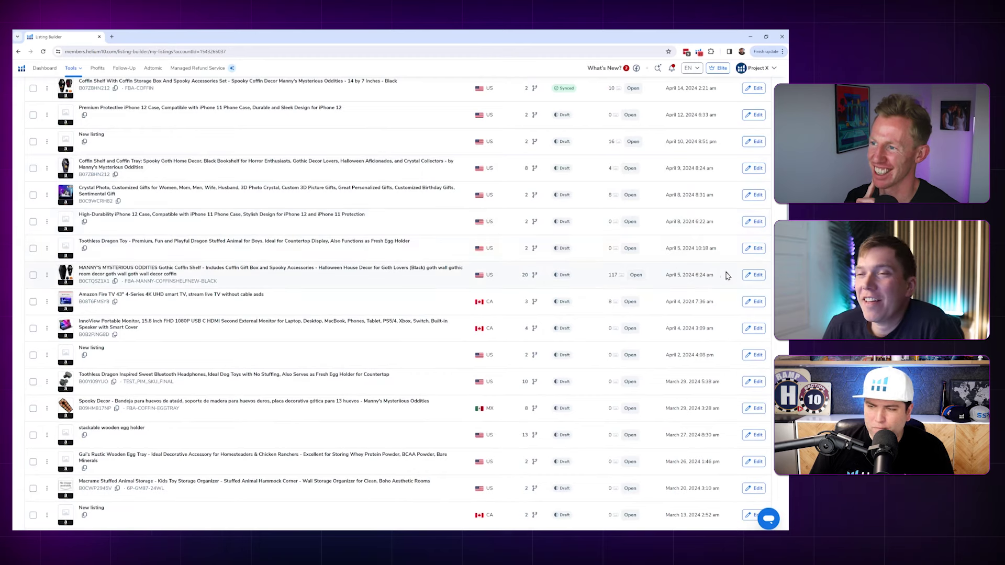
left_click(748, 275)
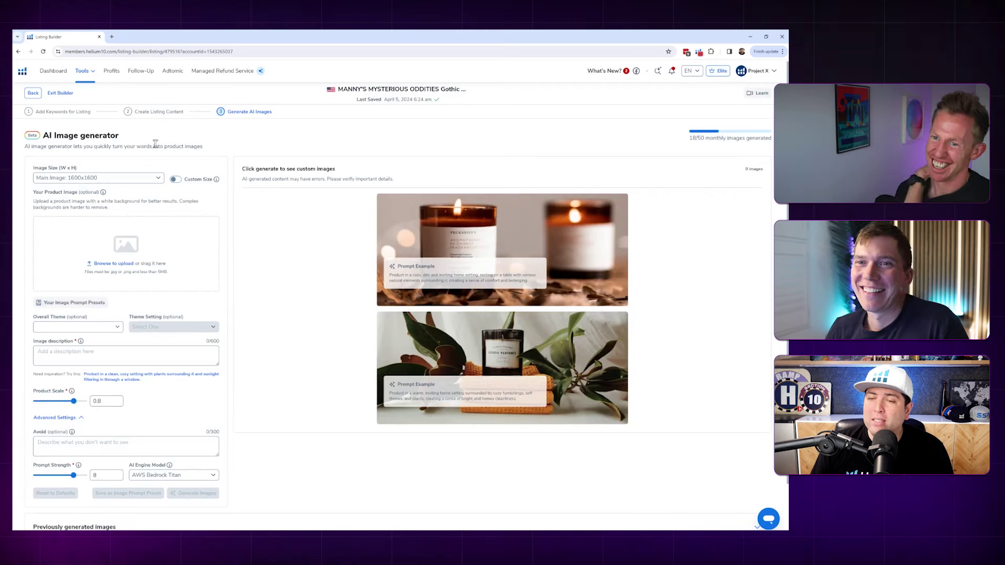
left_click(82, 114)
double_click(159, 115)
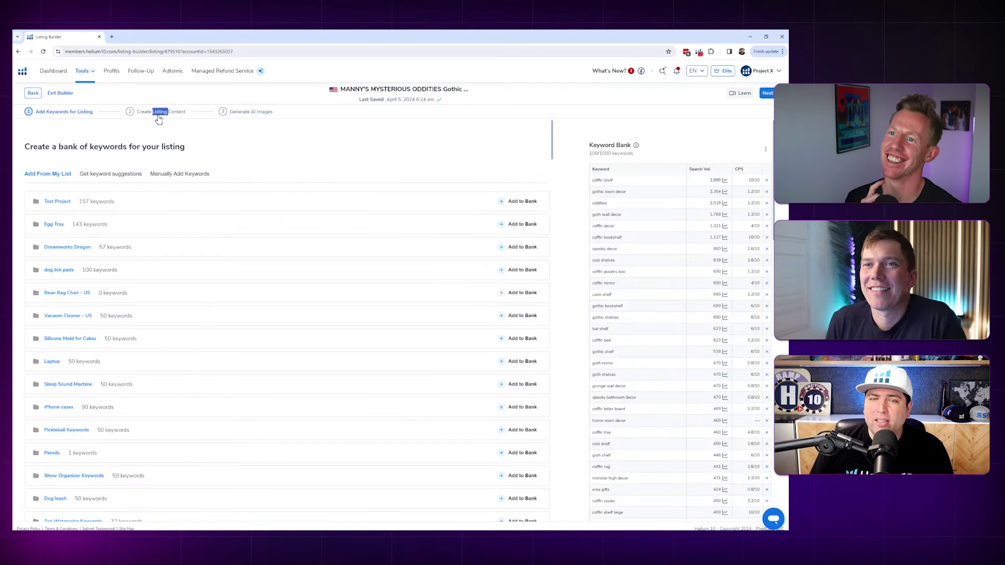
left_click(159, 115)
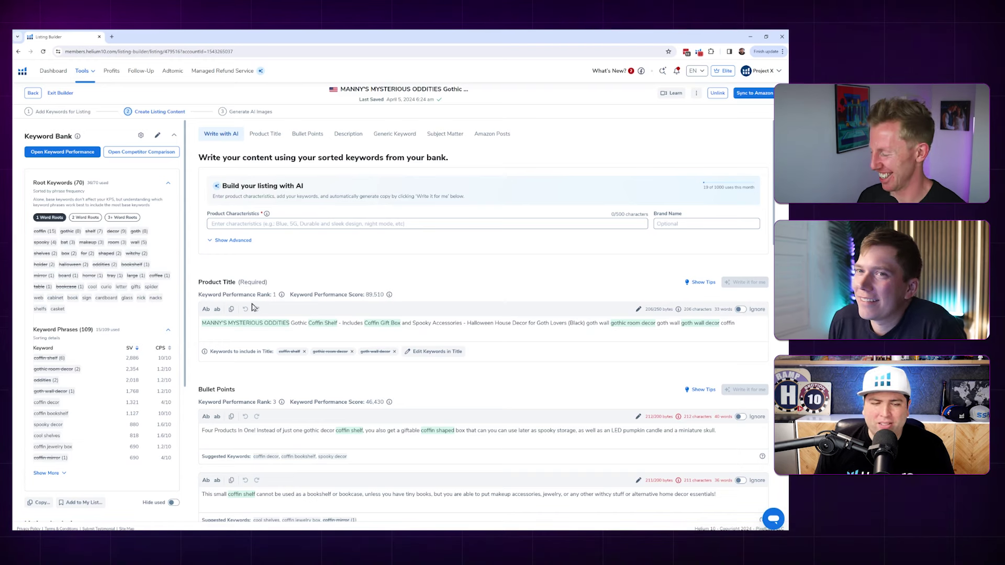
Enlarge the page and sort the Keyword Phrases by CPS from highest to lowest.
key("ctrl+plus")
key("ctrl+plus")
key("ctrl+plus")
key("ctrl+plus")
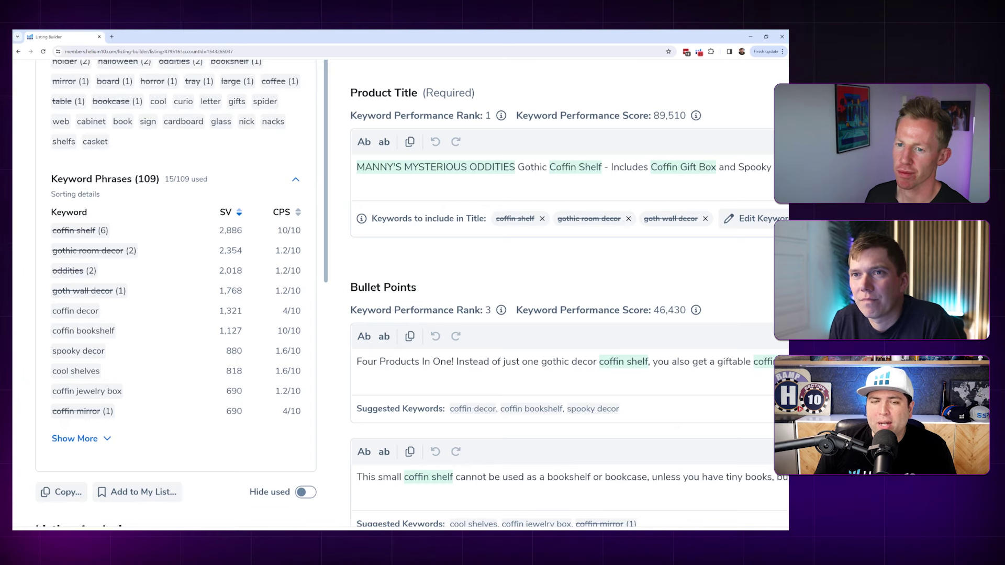
mouse_move(284, 214)
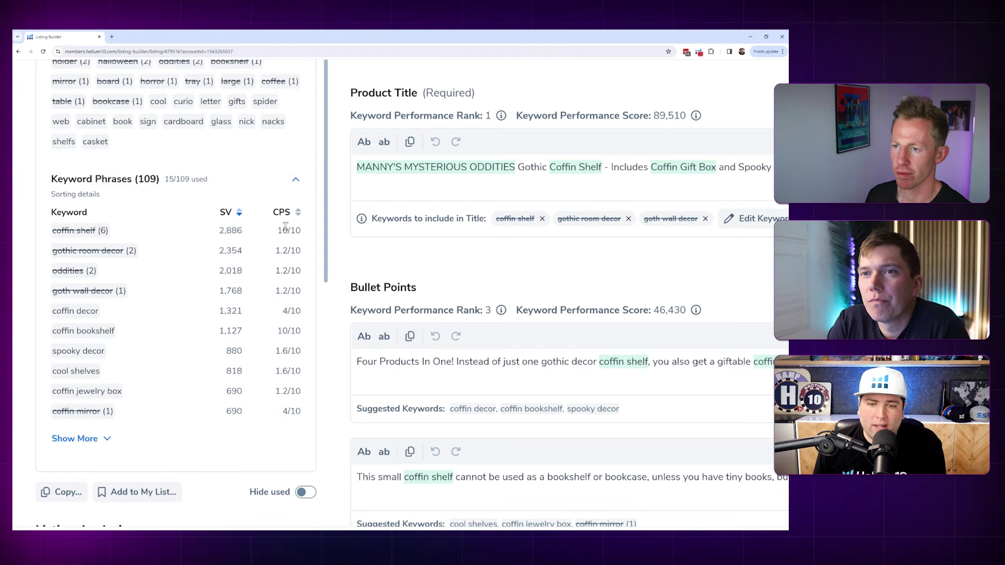
left_click(297, 213)
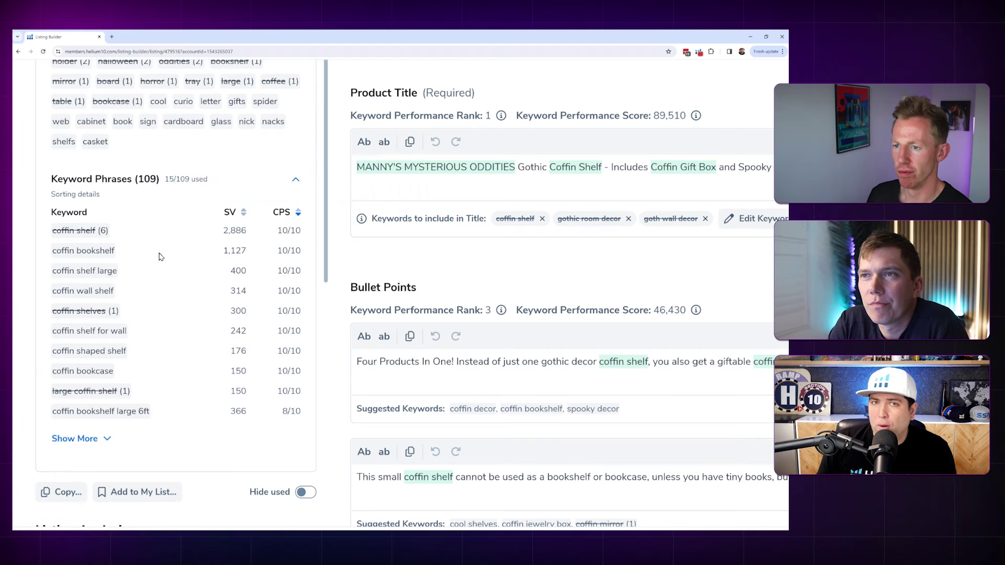
Examine the Listing Analysis, comparing the product's Keyword Performance Rank with its competitors.
scroll(161, 256, "down", 6)
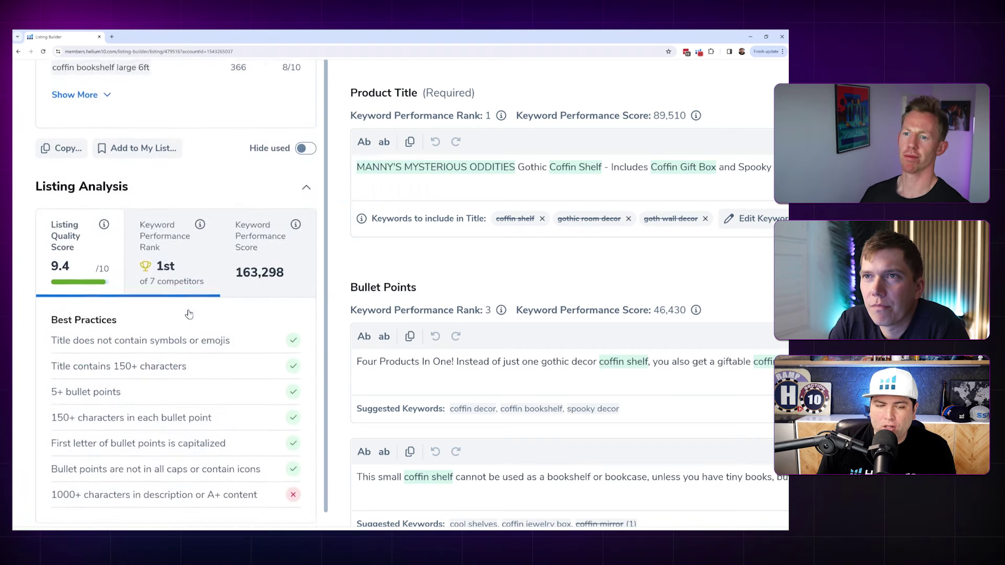
scroll(152, 293, "down", 1)
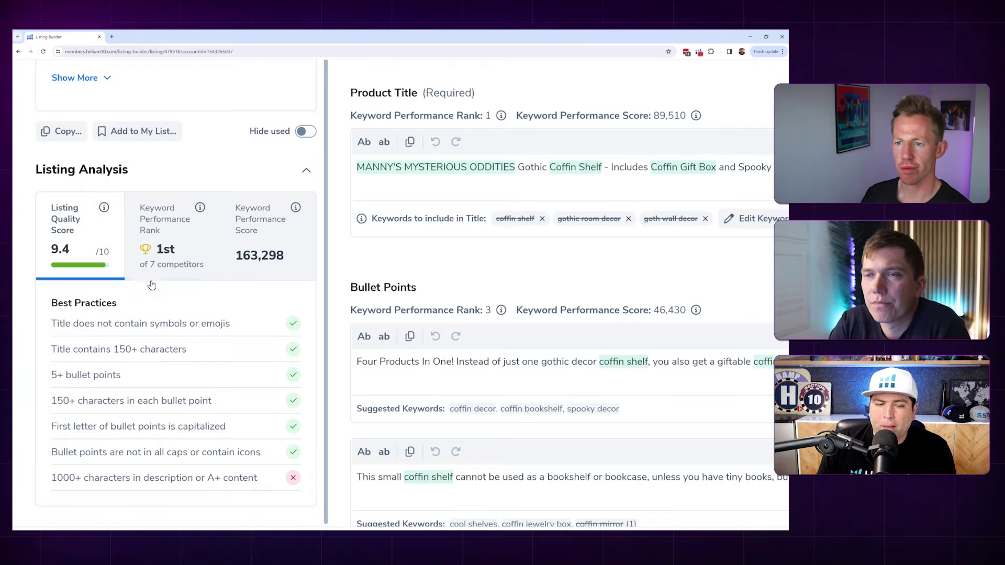
left_click(173, 233)
scroll(170, 410, "down", 1)
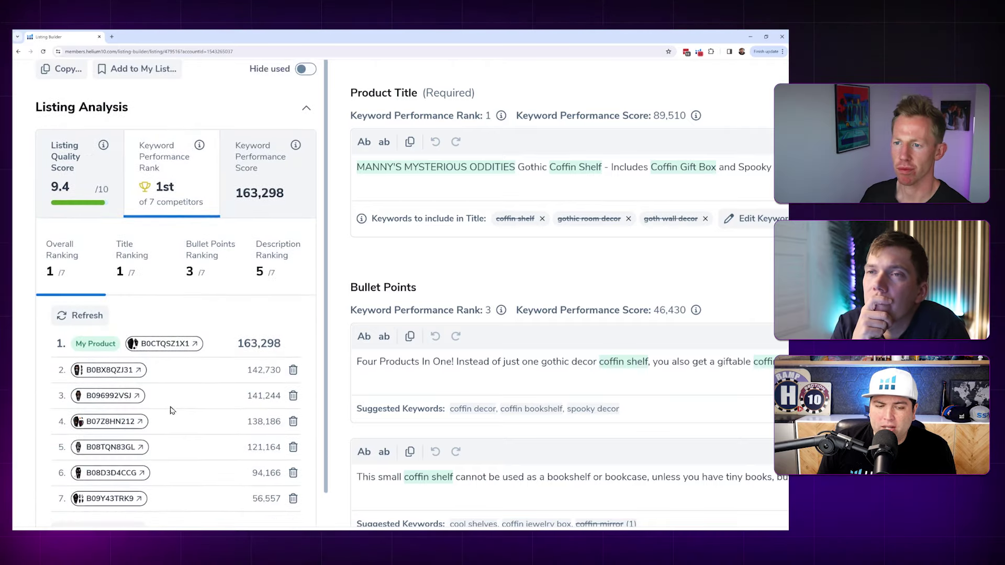
scroll(170, 410, "down", 2)
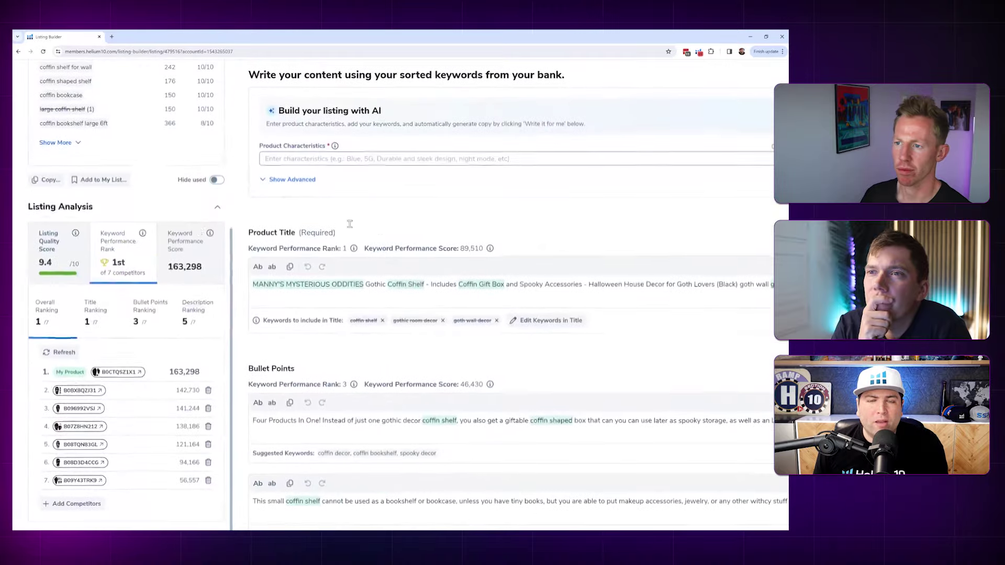
Inspect the Root Keywords by word count, going through the 1 Word, 2 Word and 3+ Word Roots.
scroll(150, 253, "up", 5)
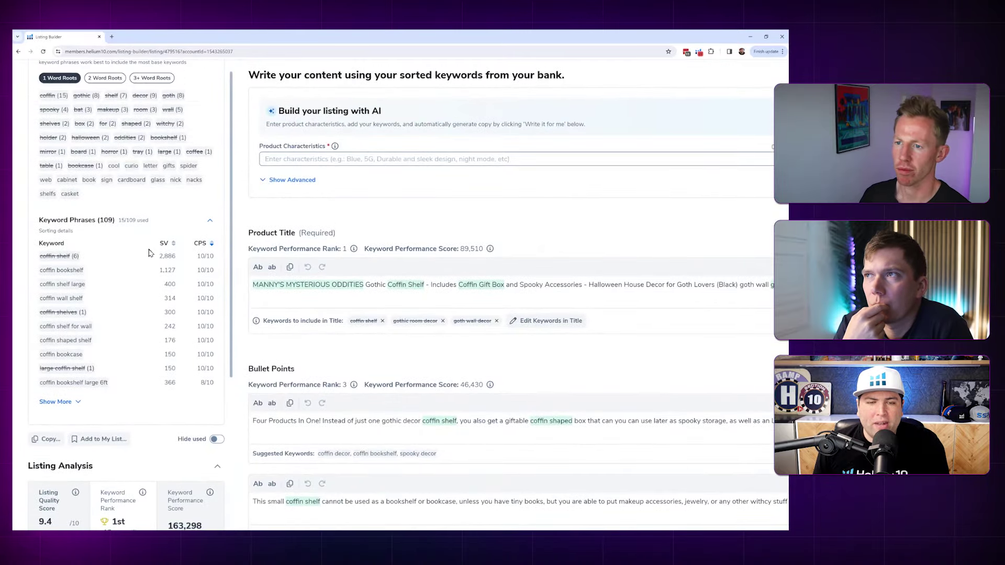
scroll(121, 288, "up", 1)
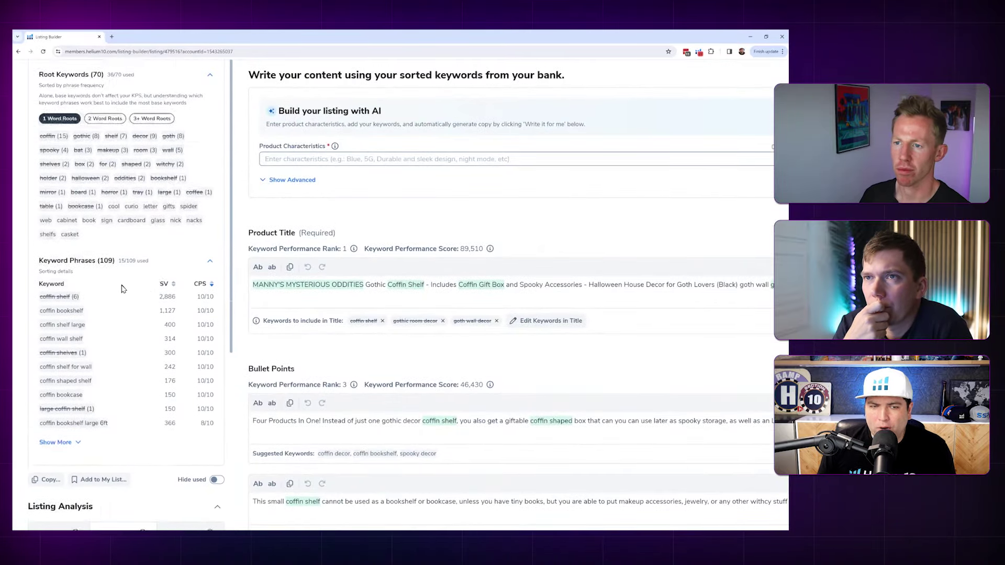
scroll(121, 288, "up", 1)
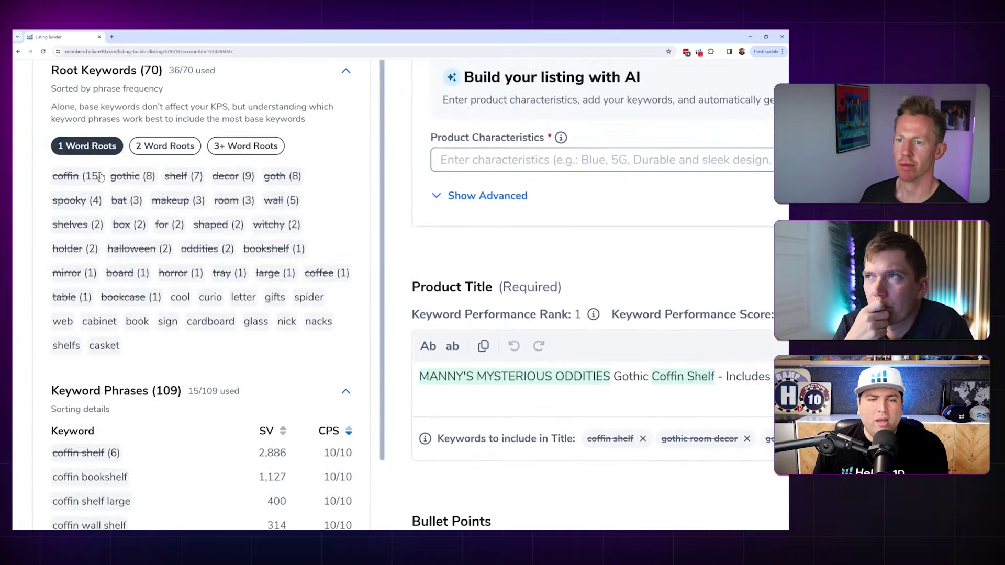
left_click(94, 178)
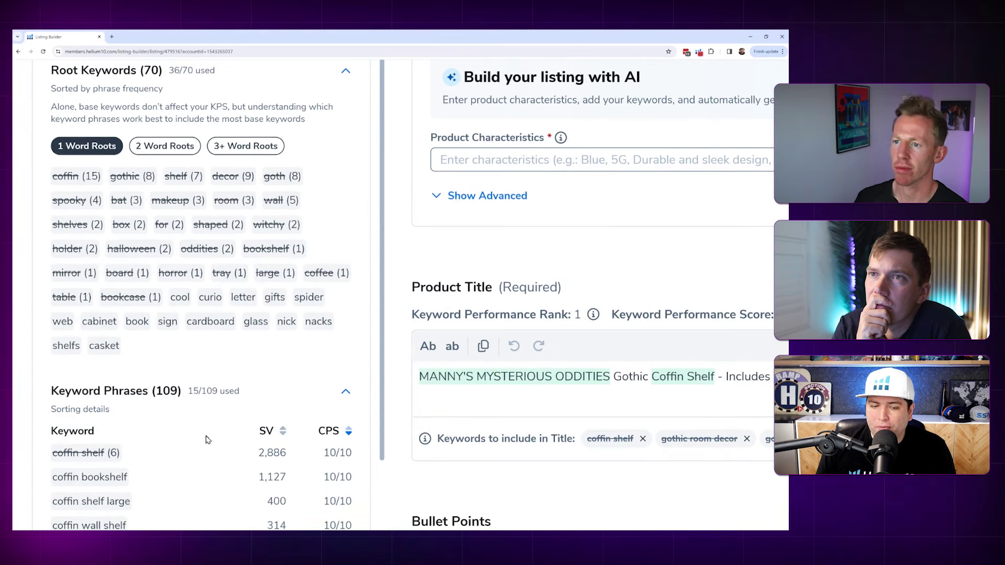
left_click(163, 149)
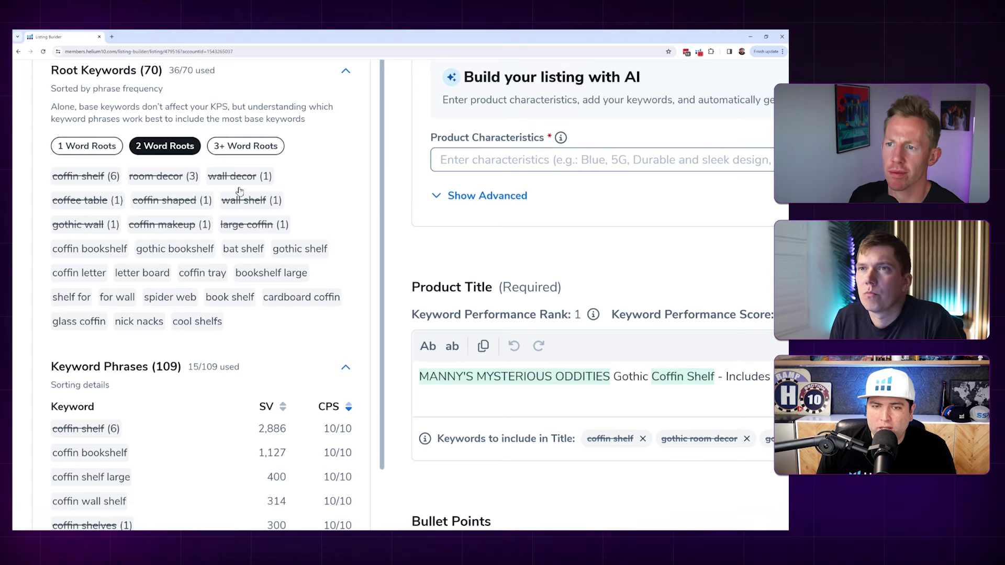
mouse_move(233, 177)
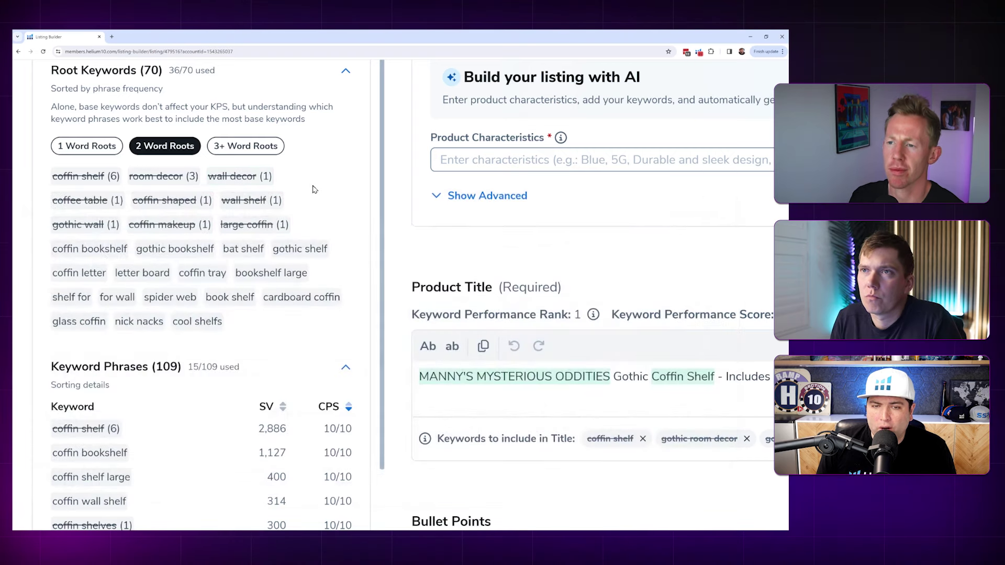
left_click(262, 151)
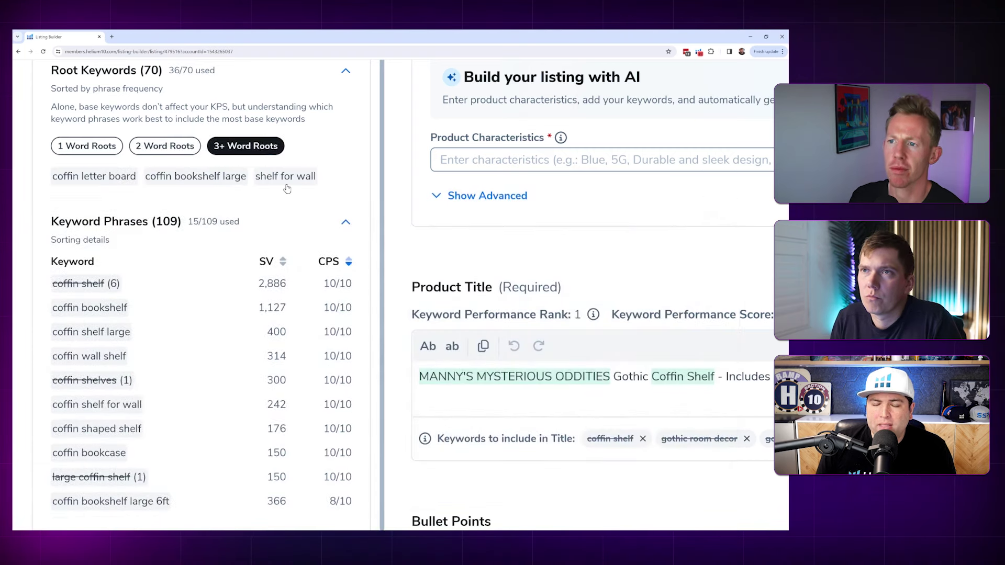
Show the 1 Word Roots in the Root Keywords and review them together with the Keyword Phrases.
mouse_move(288, 184)
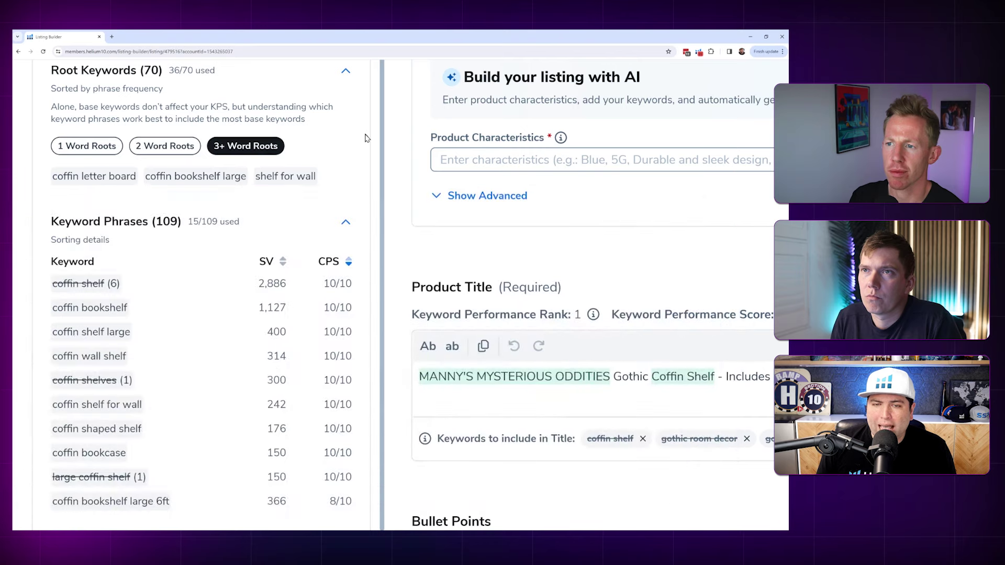
left_click(88, 148)
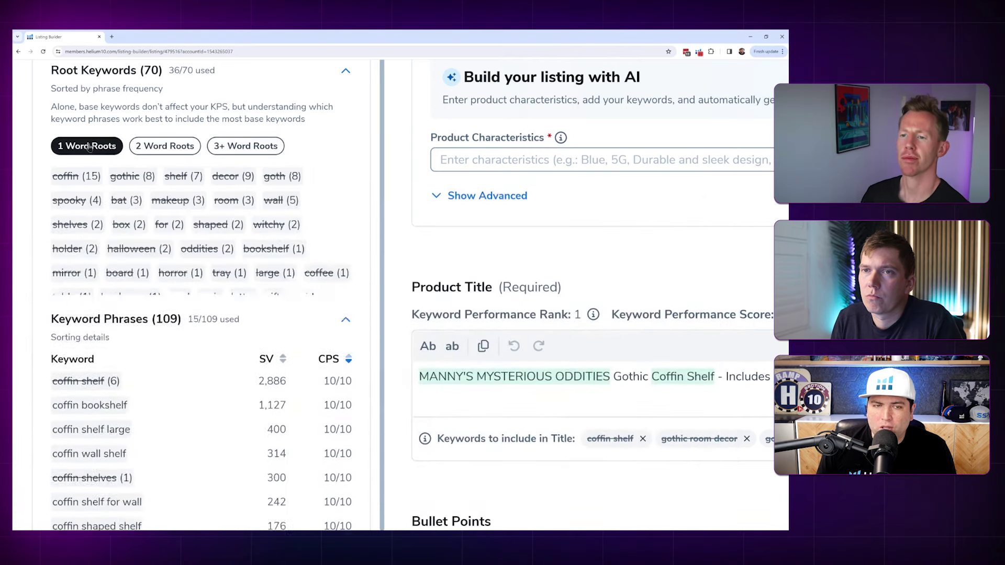
mouse_move(242, 182)
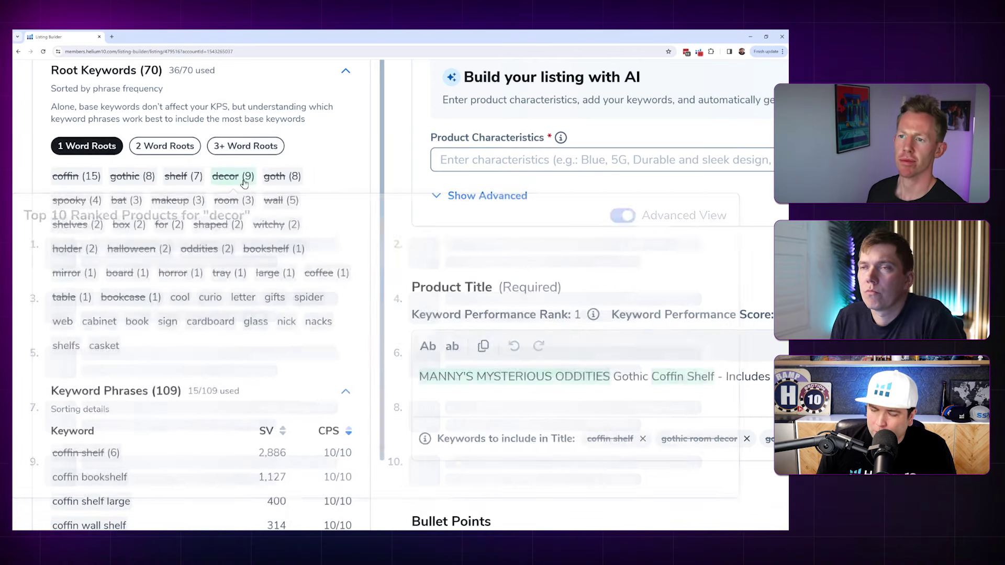
scroll(373, 151, "down", 5)
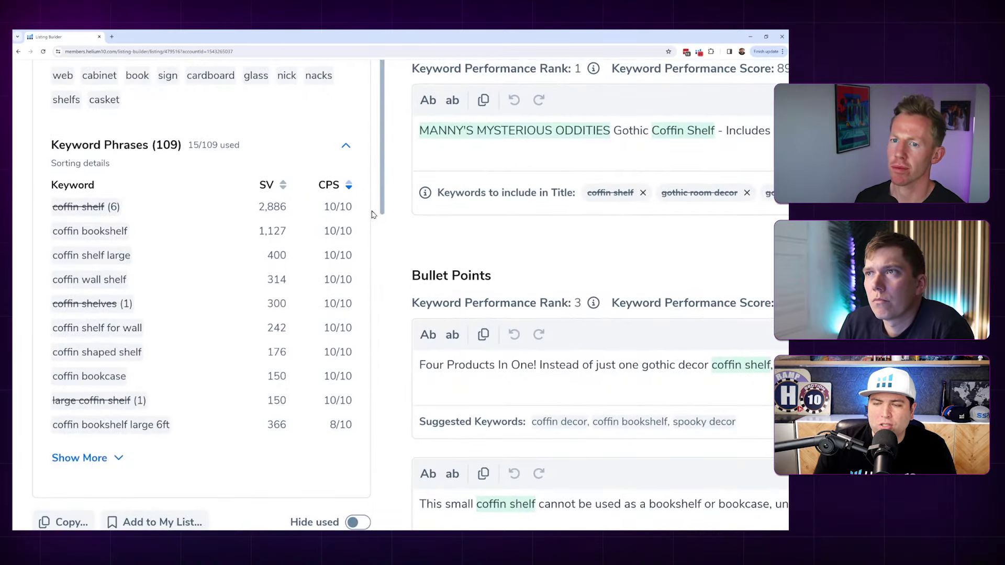
Restore the normal page size, expand the advanced AI writing options and review the Tone choices, Target Audience, product title and bullet points.
key("ctrl+0")
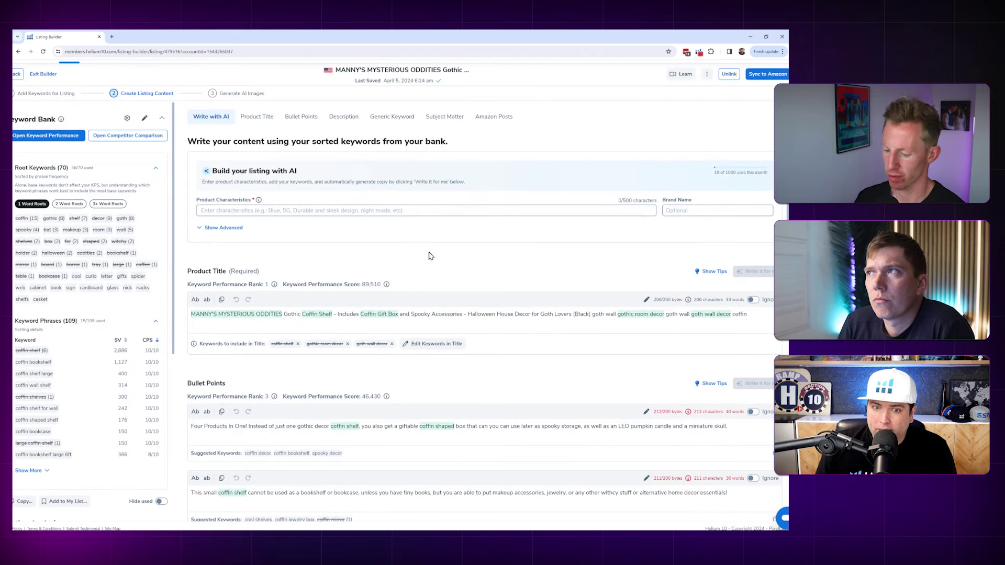
left_click(212, 228)
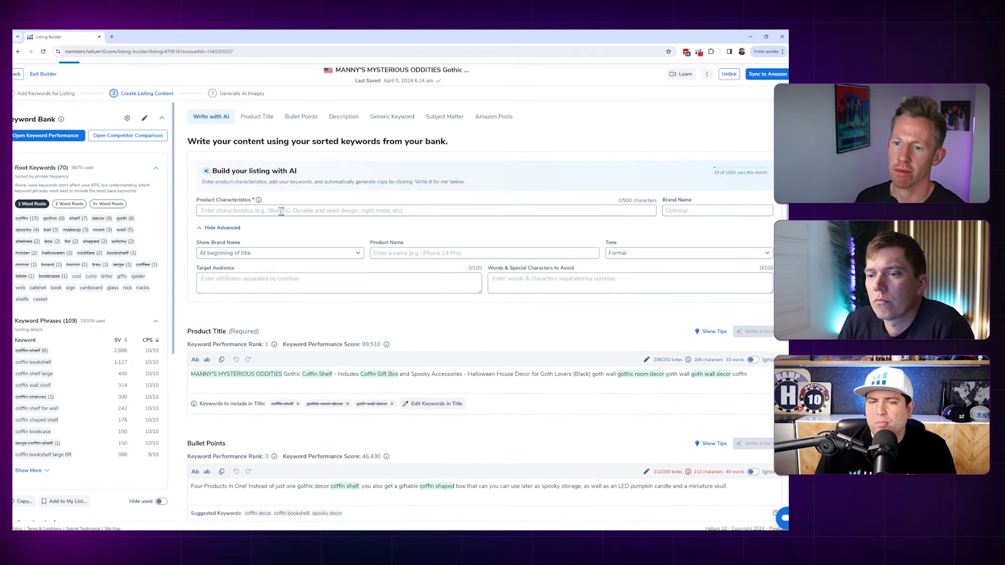
left_click(656, 256)
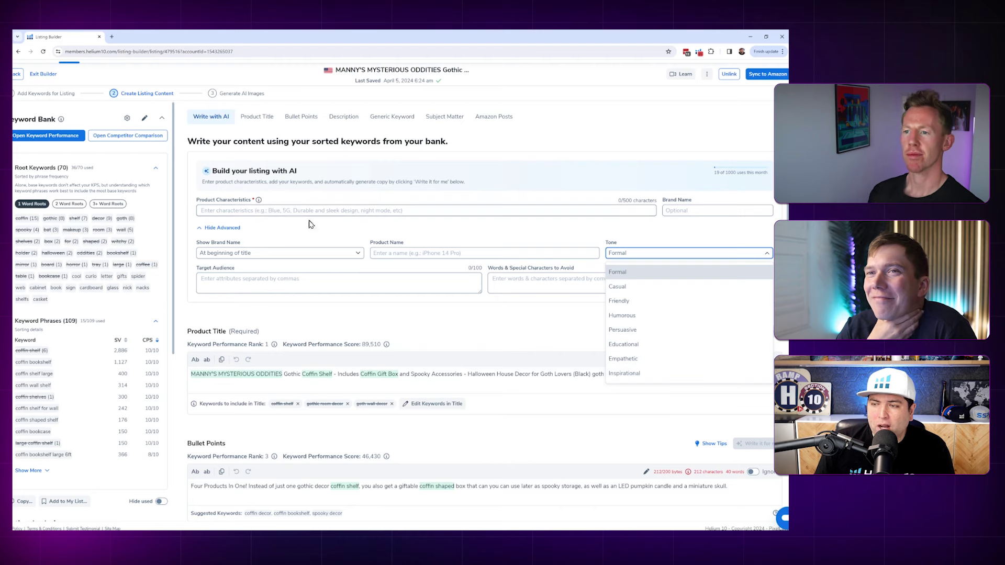
left_click(252, 278)
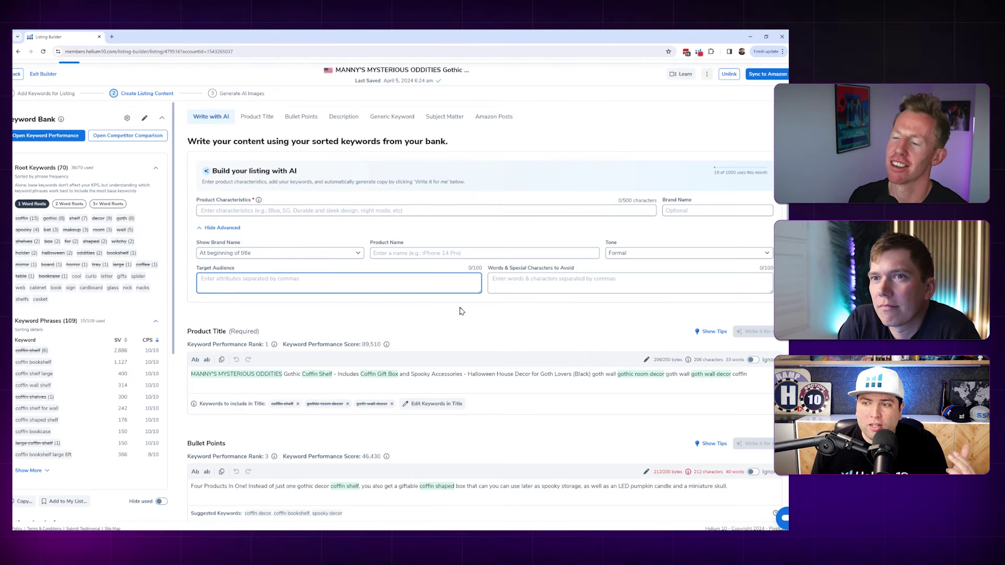
scroll(534, 313, "down", 2)
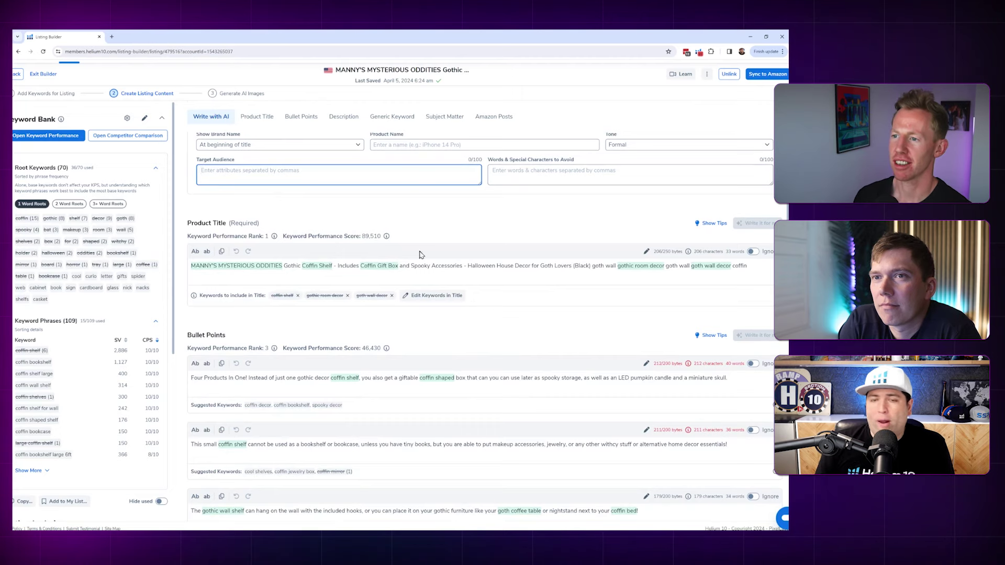
scroll(458, 276, "down", 2)
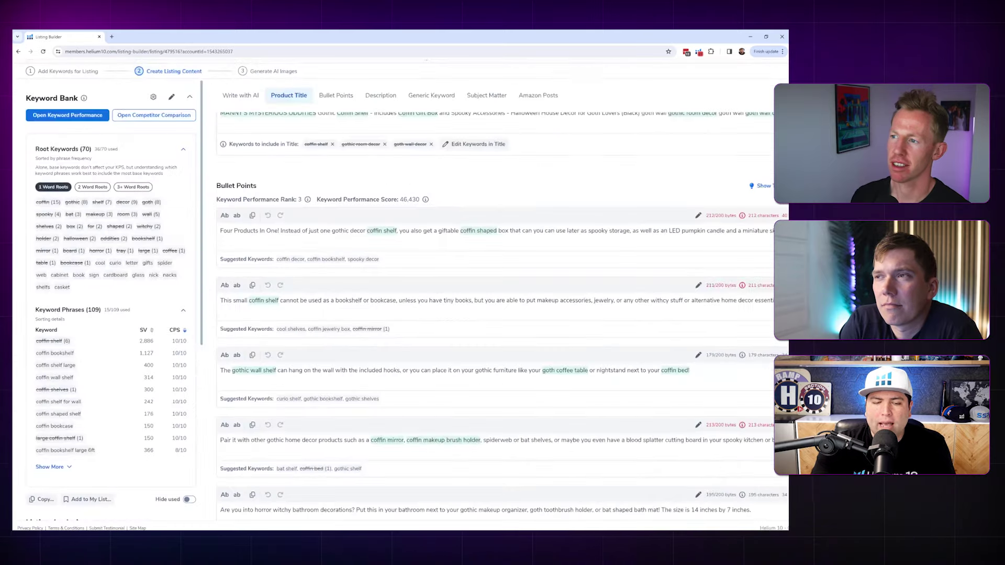
Examine the Keyword Performance Rank in the Listing Analysis, enlarging the page to compare the product with its competitors.
scroll(503, 269, "up", 1)
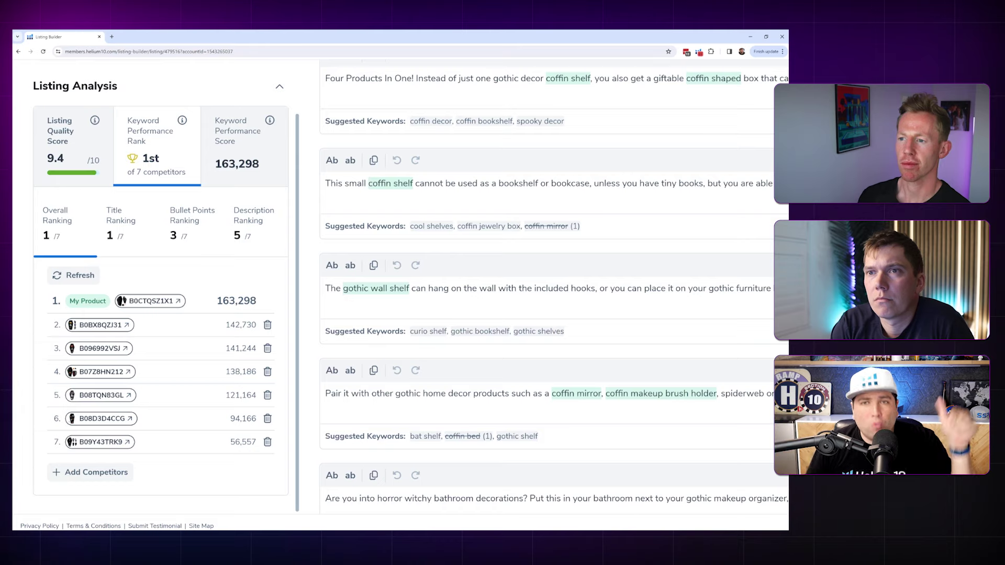
scroll(375, 369, "up", 1)
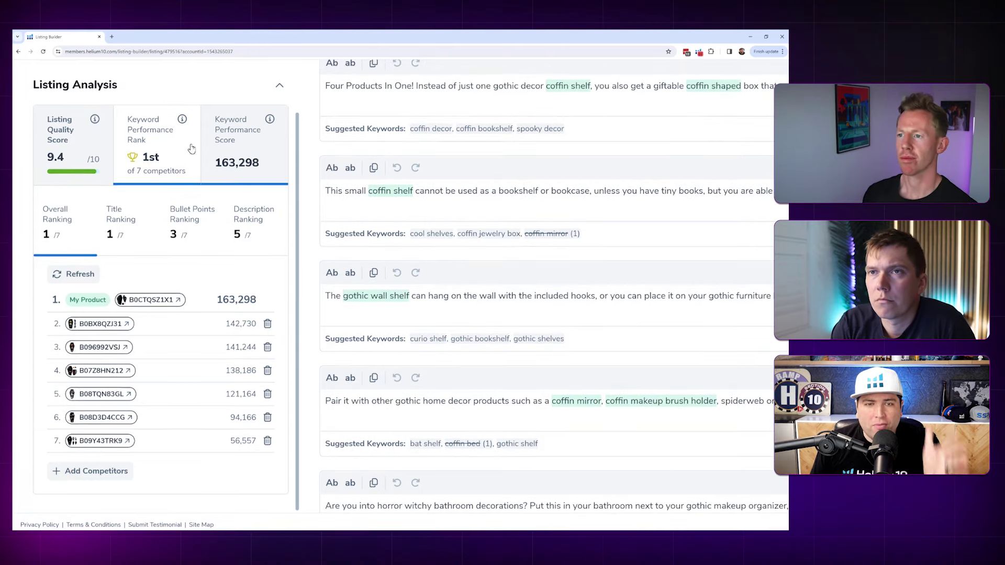
key("ctrl+plus")
key("ctrl+plus")
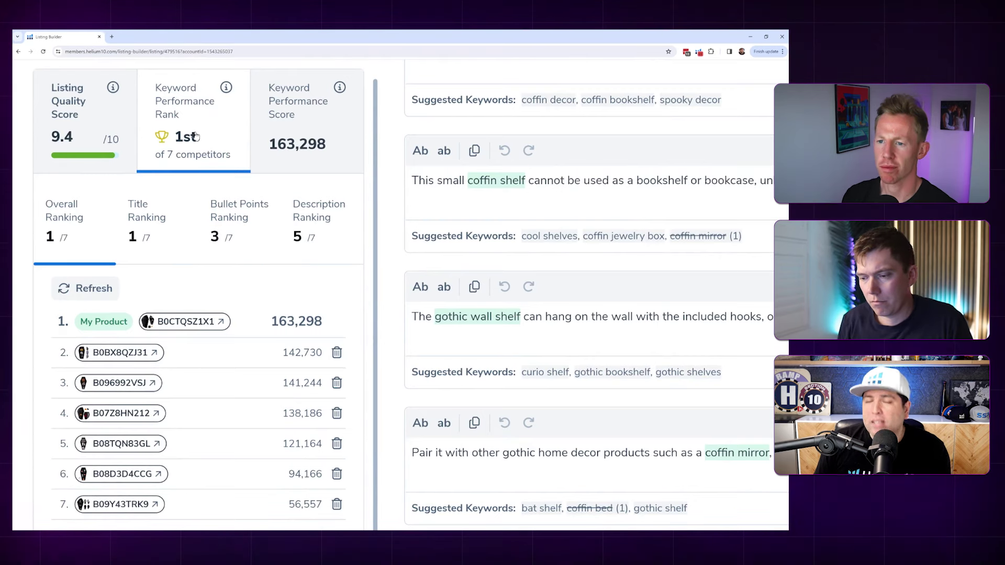
scroll(197, 215, "up", 8)
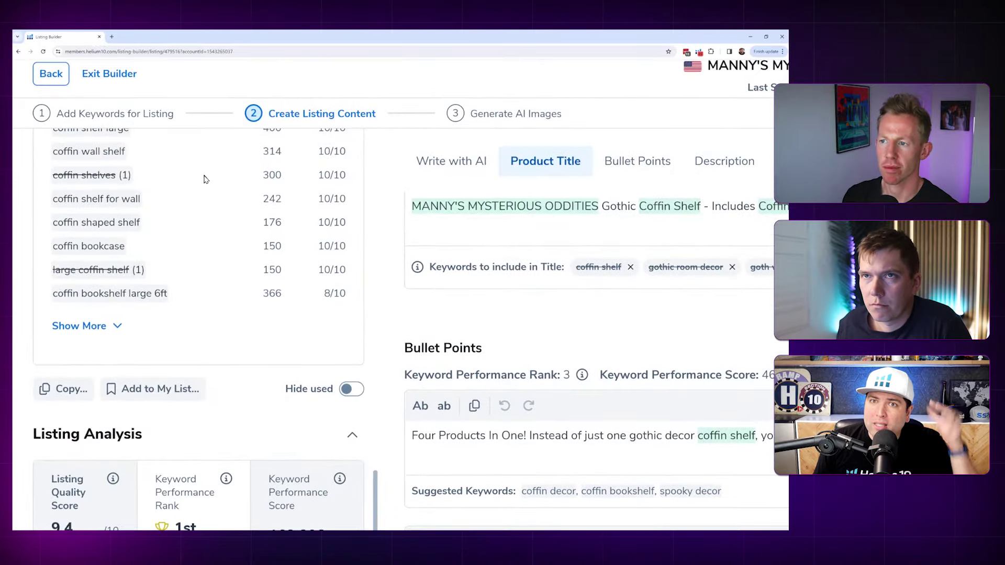
scroll(293, 204, "down", 6)
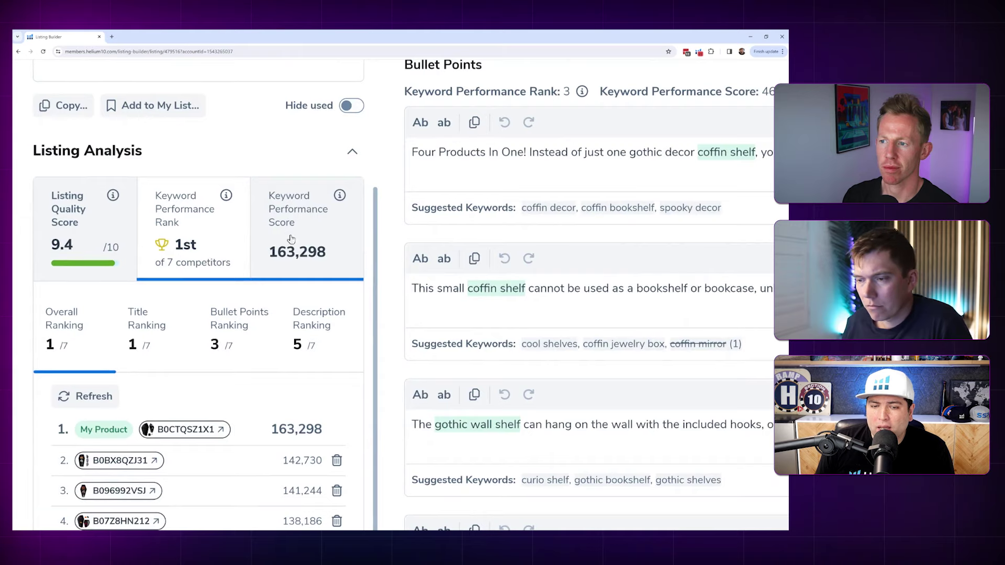
scroll(301, 253, "down", 2)
scroll(301, 253, "down", 2)
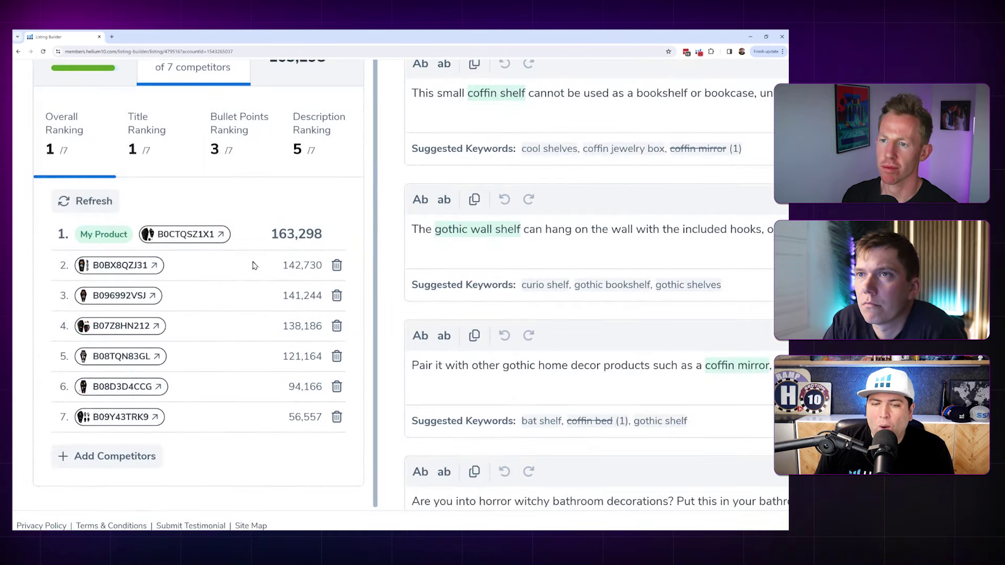
View the Keyword Performance Score breakdown and read its Keyword Match and Search Volume figures at a larger size.
scroll(323, 286, "up", 5)
left_click(292, 244)
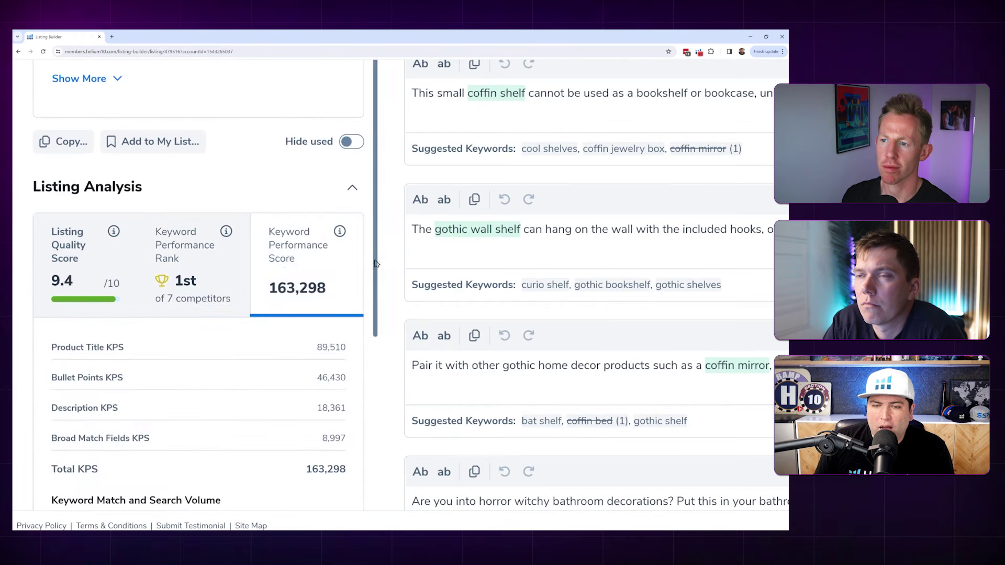
scroll(316, 283, "down", 5)
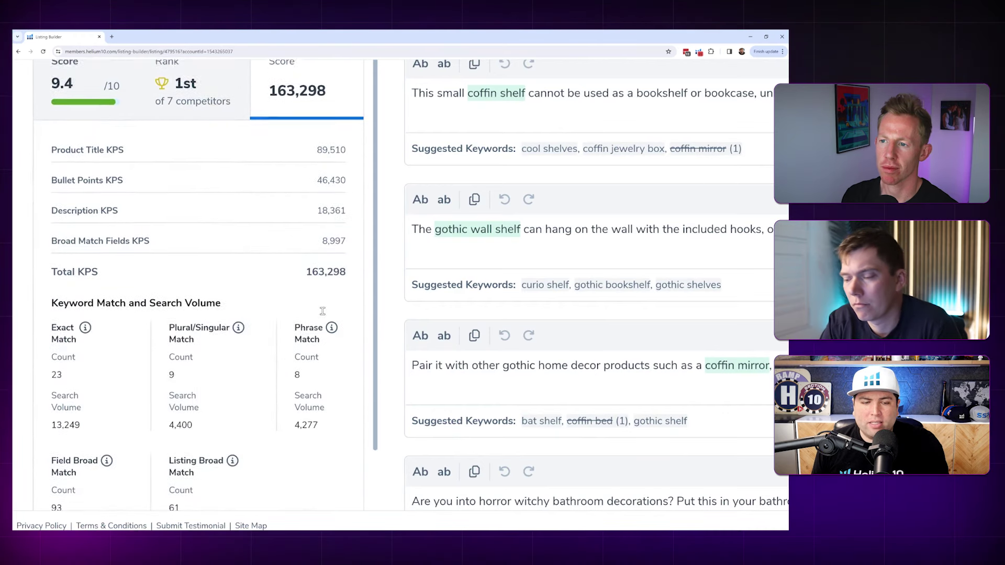
scroll(318, 307, "down", 2)
key("ctrl+plus")
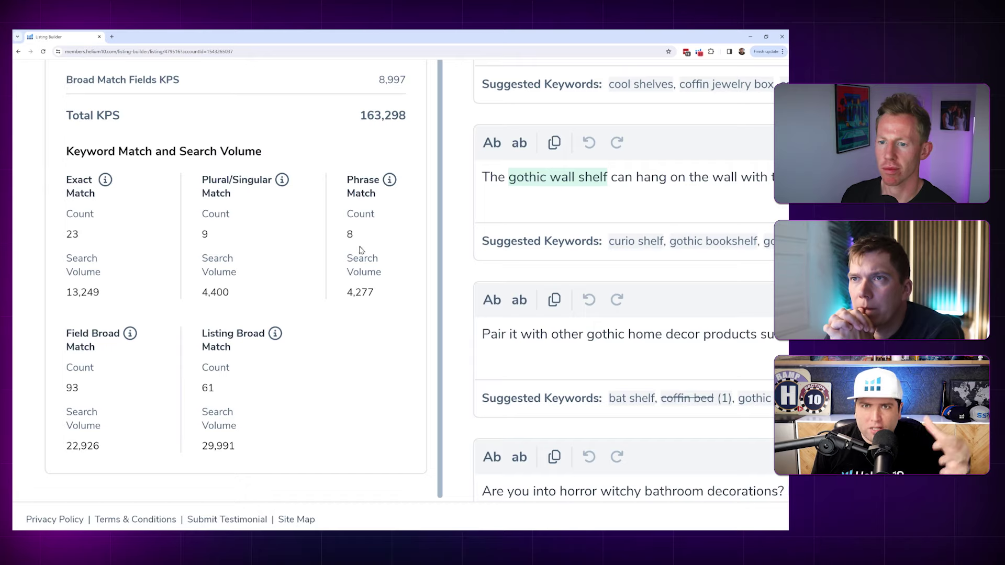
key("ctrl+minus")
key("ctrl+minus")
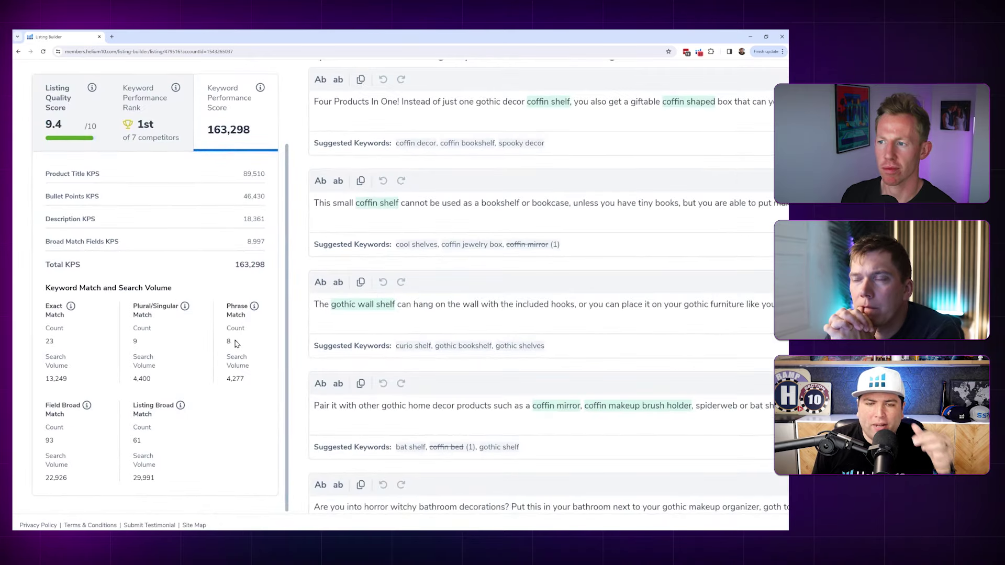
Compare the Keyword Bank's root keywords and phrases with the Keyword Performance Score breakdown in the Listing Analysis.
scroll(253, 300, "up", 4)
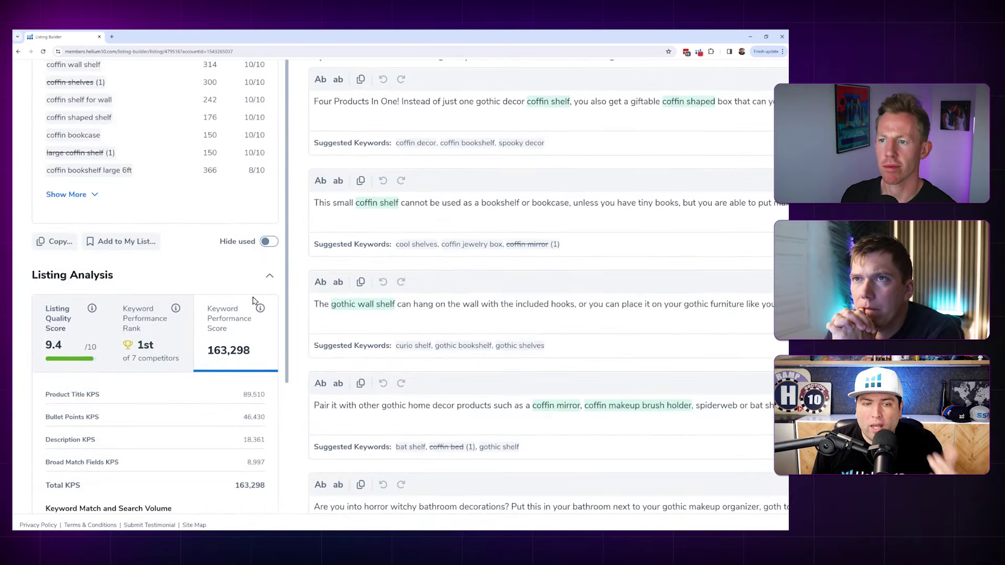
scroll(254, 300, "up", 4)
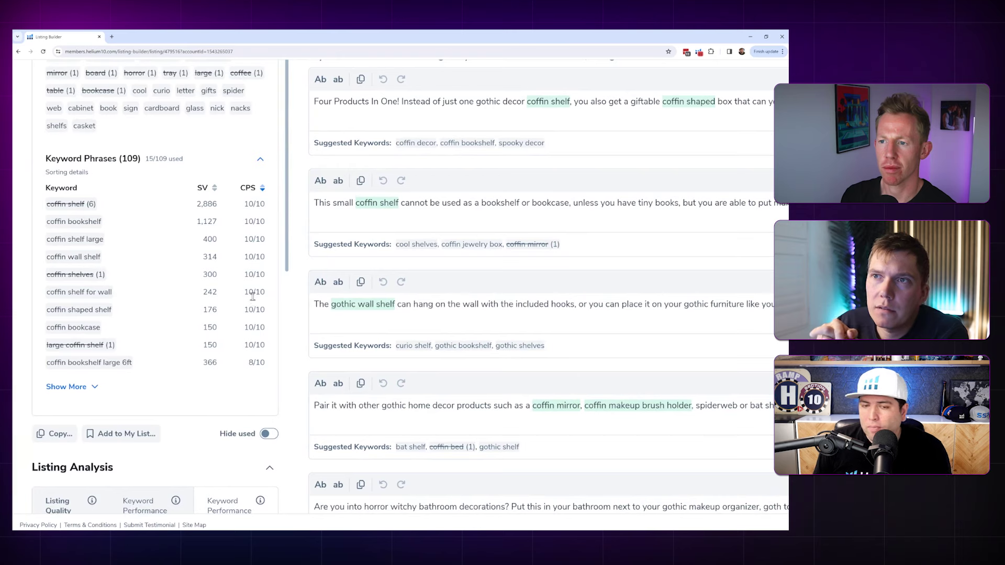
scroll(252, 297, "up", 1)
scroll(253, 297, "down", 5)
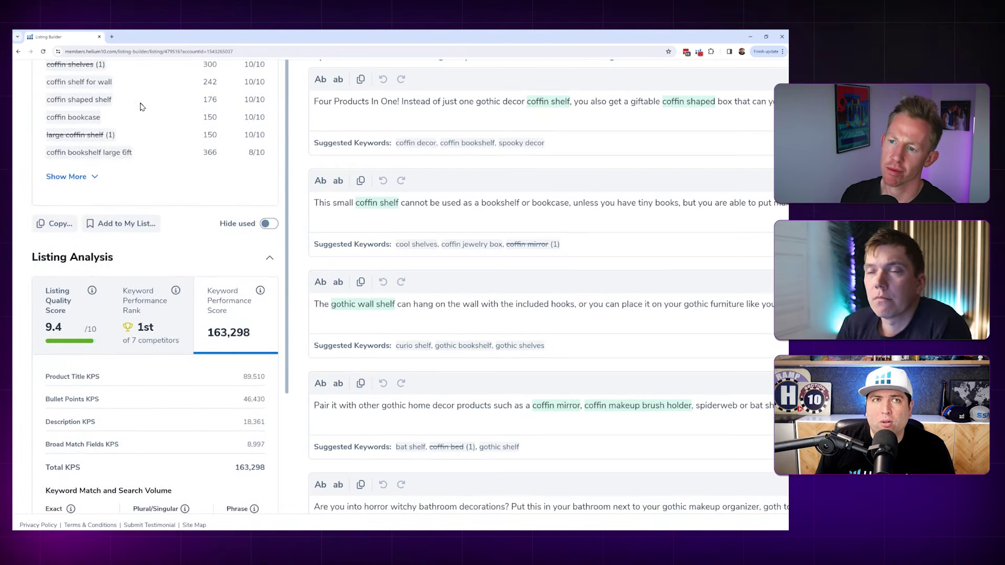
left_click(164, 333)
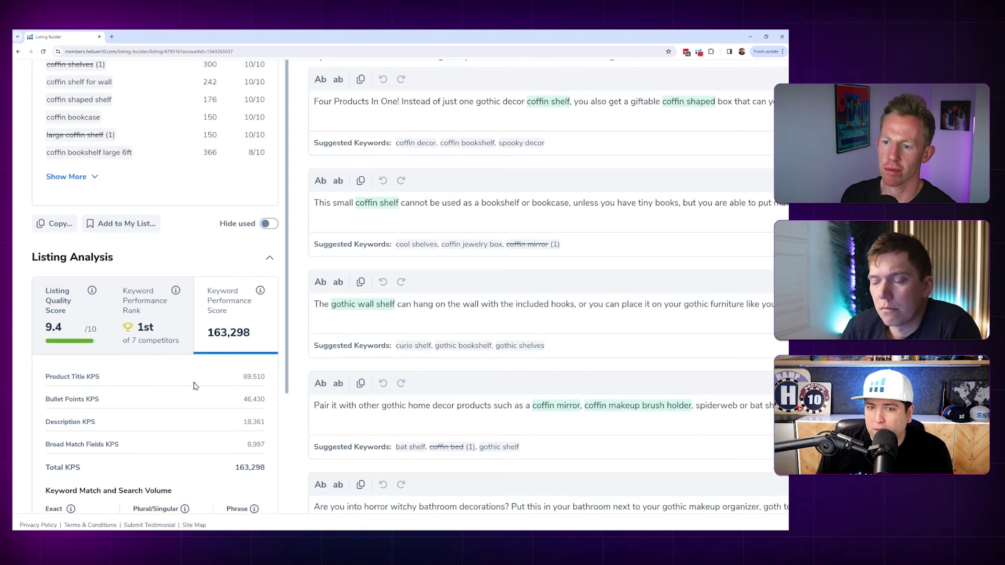
scroll(194, 385, "down", 1)
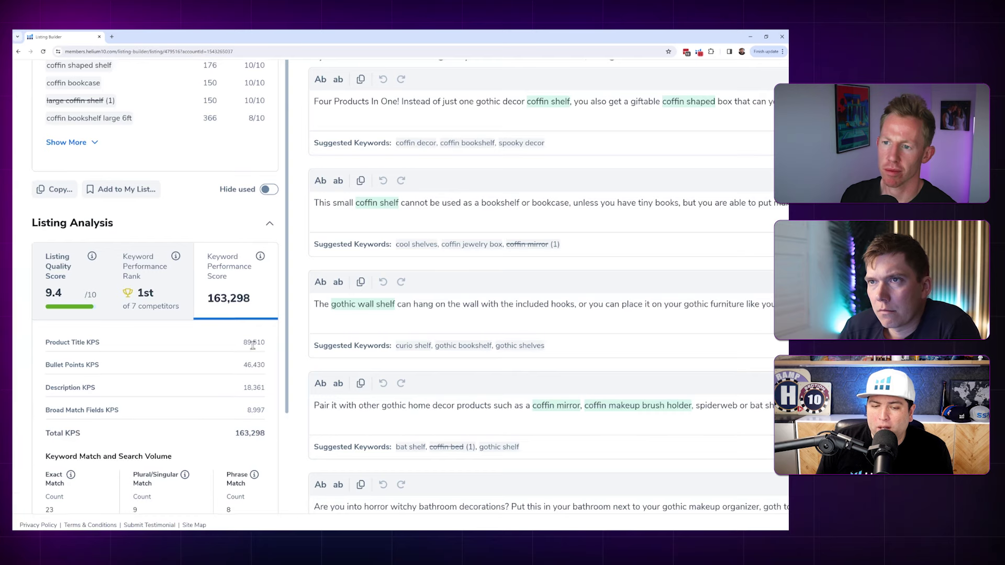
scroll(226, 337, "up", 7)
scroll(288, 265, "up", 7)
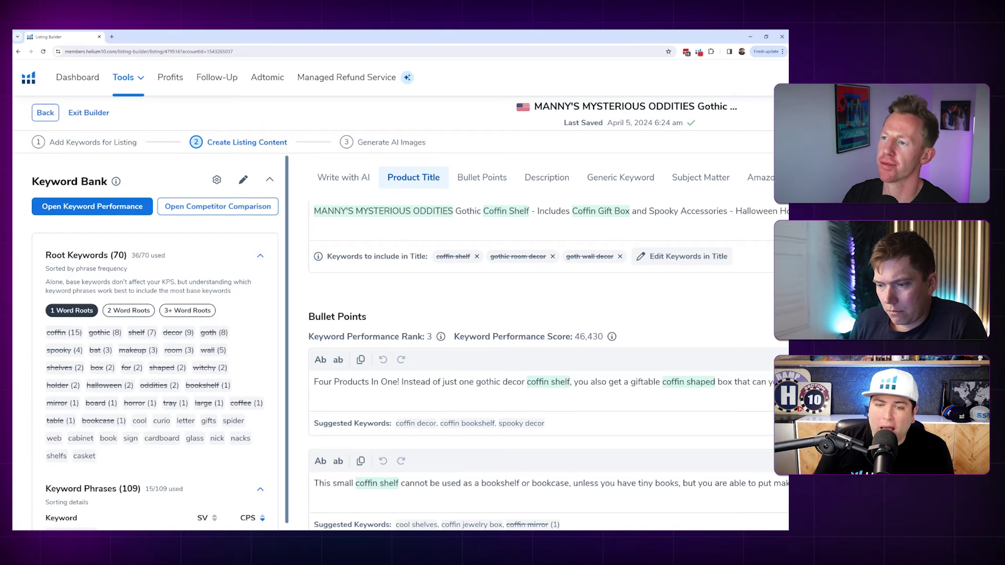
scroll(255, 324, "down", 10)
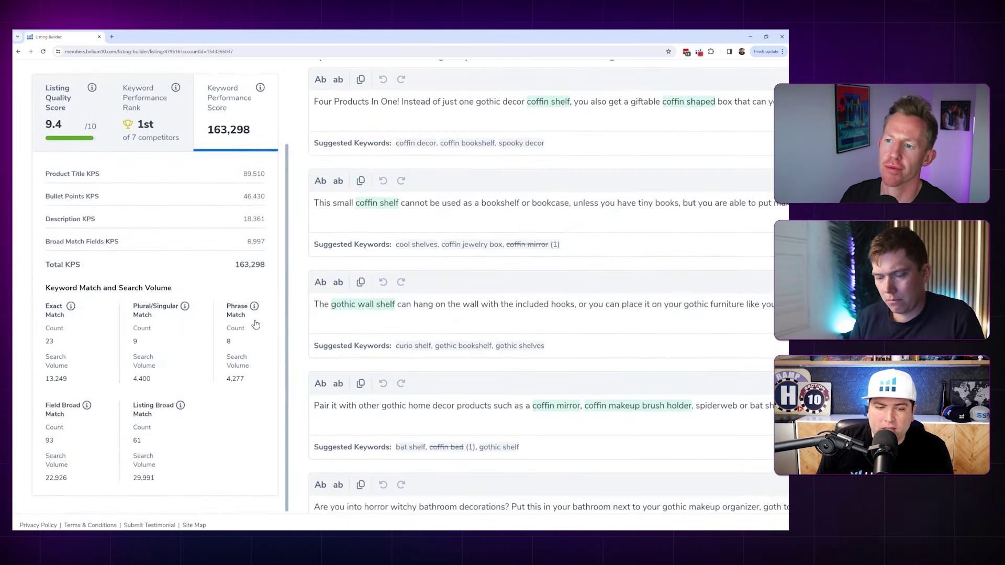
scroll(255, 325, "up", 10)
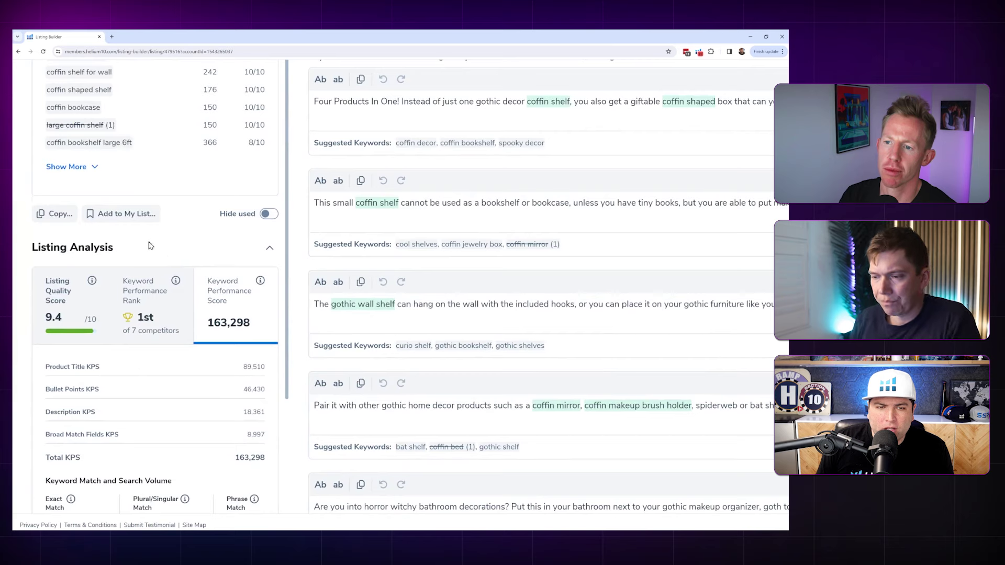
scroll(157, 256, "down", 8)
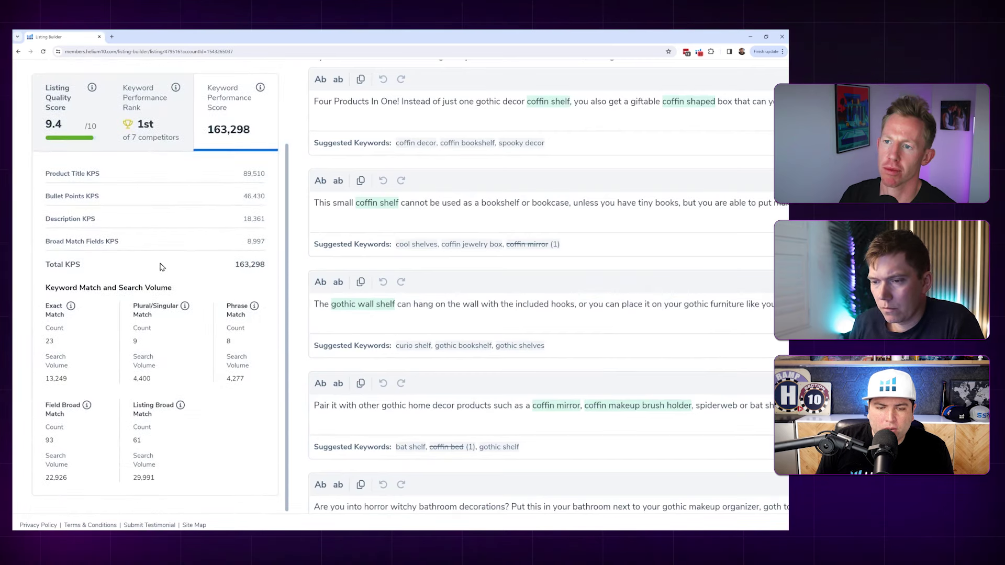
Return to the Keyword Performance Rank, look through the suggested competitors available to add, and close the list without adding any.
scroll(161, 264, "up", 1)
left_click(149, 160)
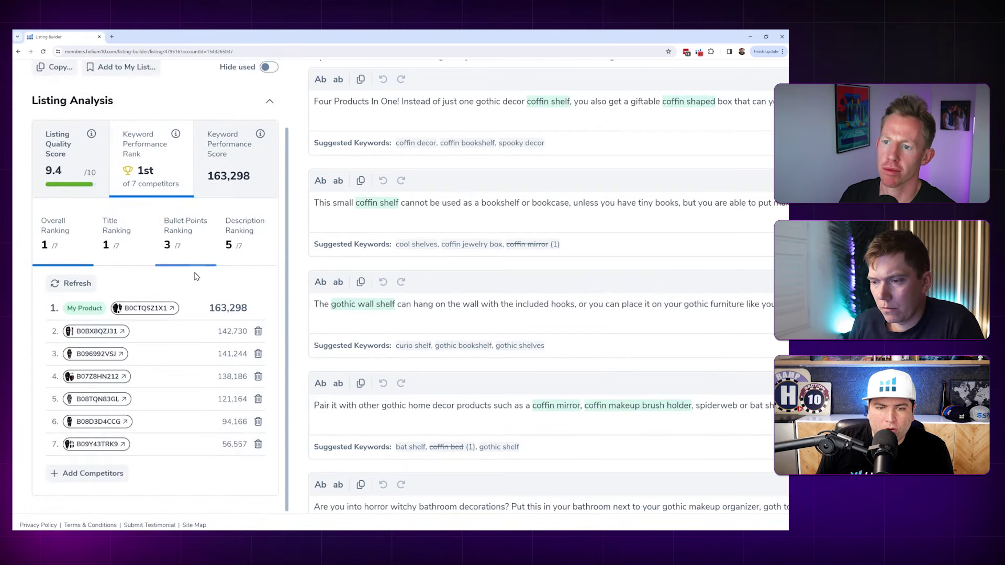
left_click(84, 476)
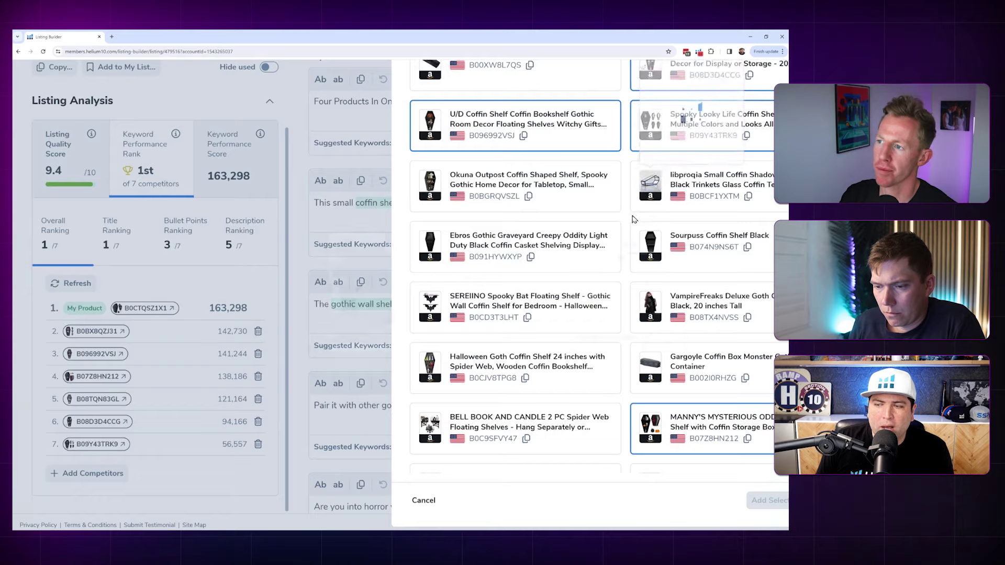
scroll(633, 219, "up", 4)
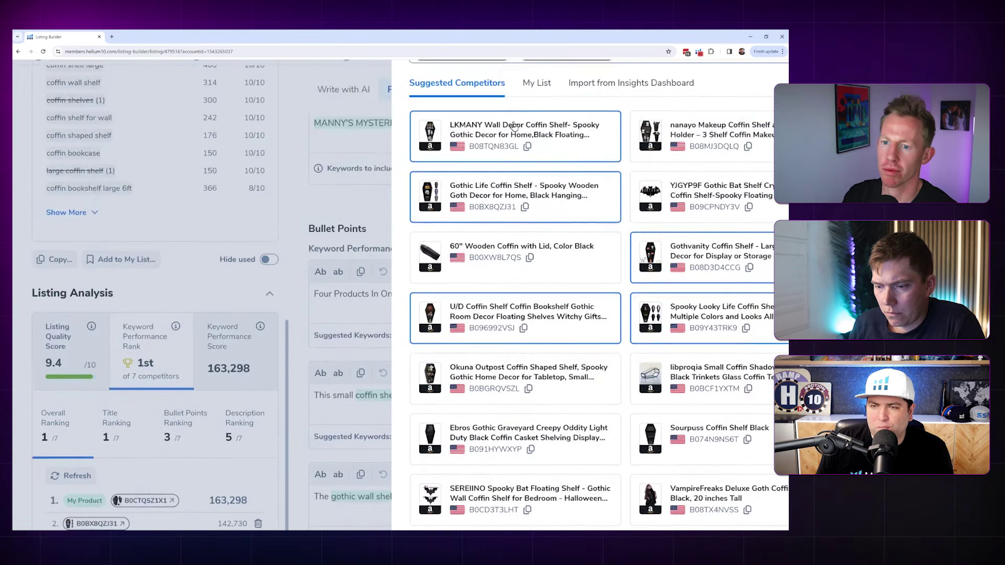
scroll(504, 251, "up", 2)
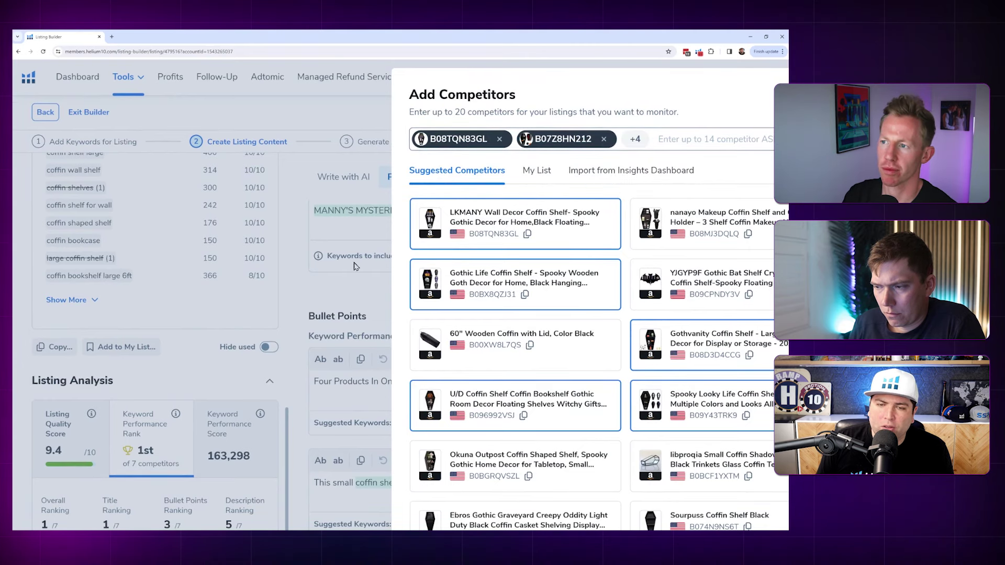
left_click(291, 303)
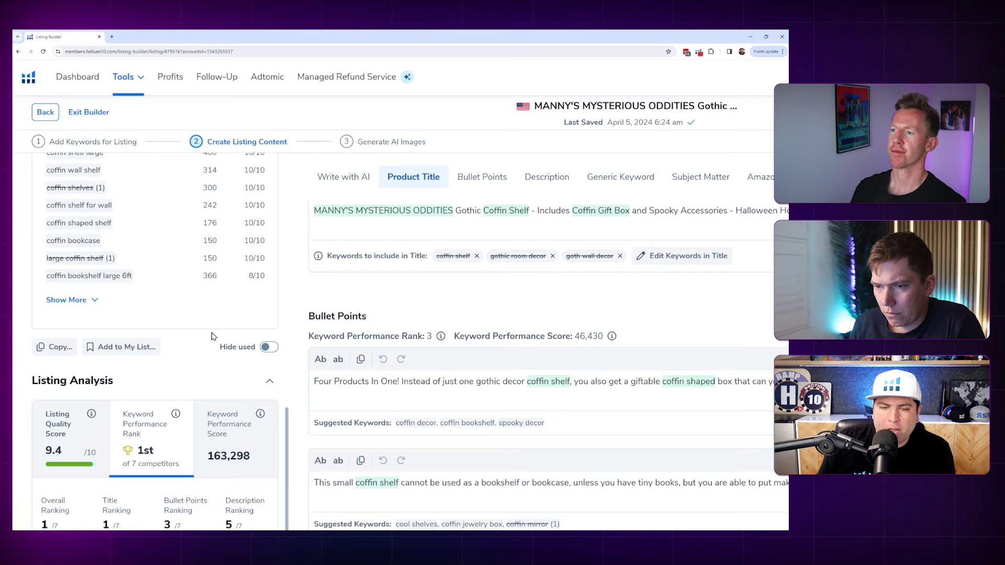
scroll(212, 337, "up", 10)
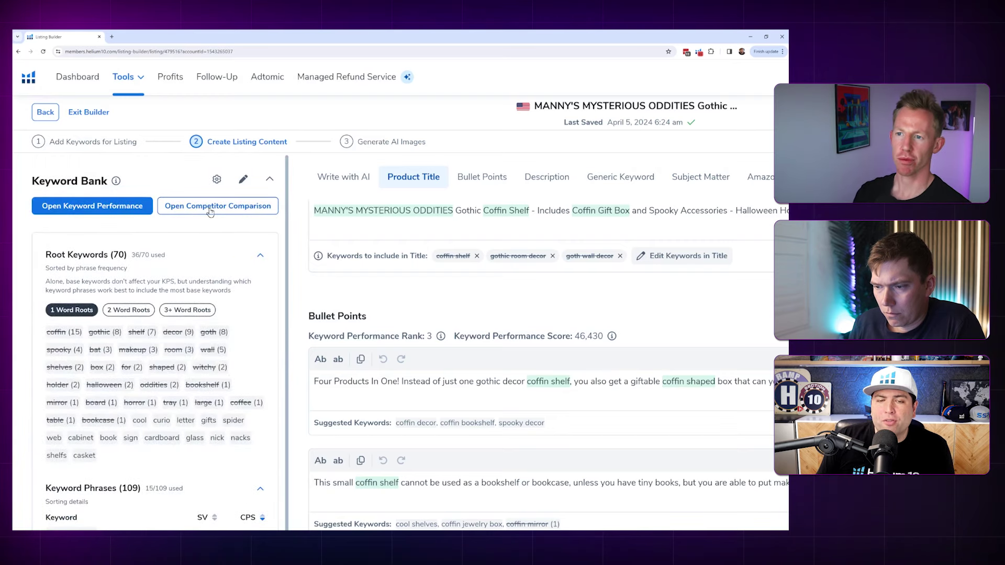
Open the Keyword Performance view of root keywords and keyword phrases for the coffin shelf listing, and enlarge the page for reading.
key("ctrl+minus")
key("ctrl+minus")
key("ctrl+minus")
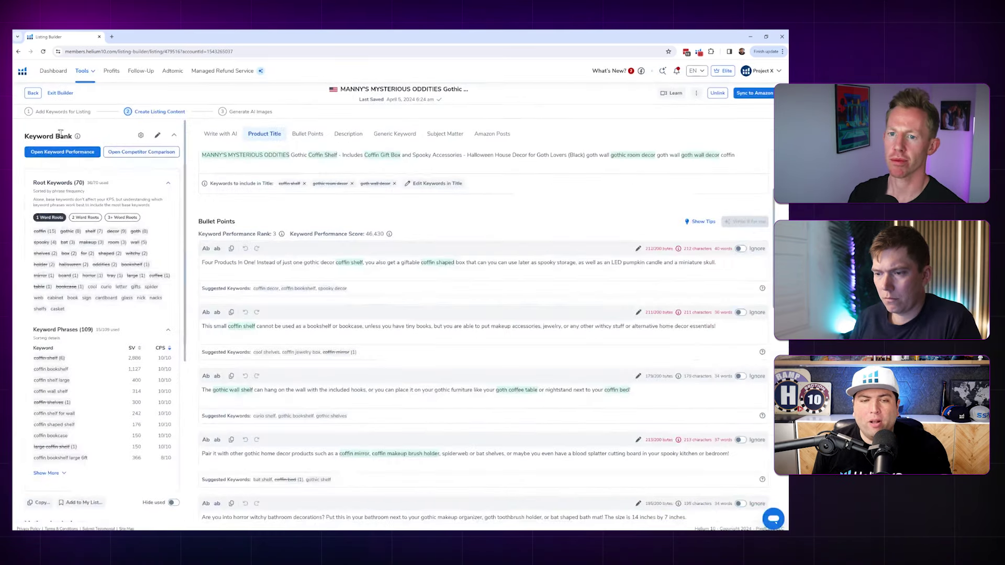
left_click(67, 154)
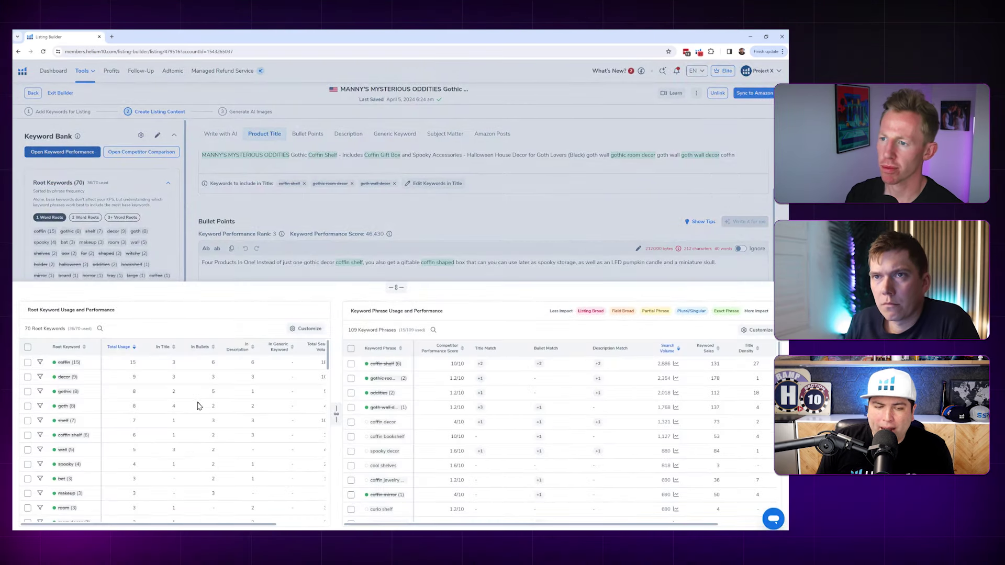
key("ctrl+plus")
key("ctrl+plus")
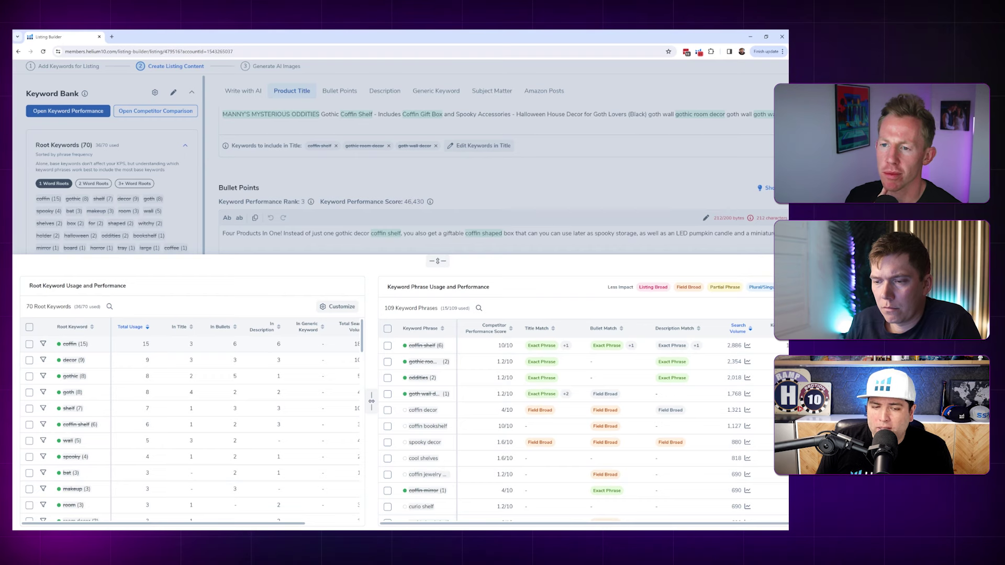
Filter the keyword phrases by the root "coffin" and examine their match types in the title, bullets and description.
left_click(43, 345)
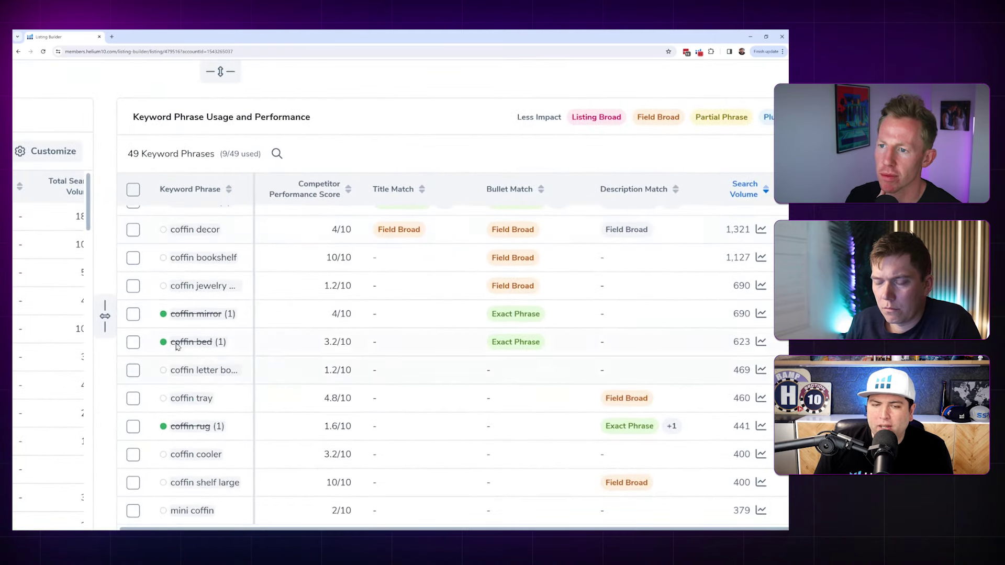
scroll(314, 366, "up", 1)
mouse_move(191, 359)
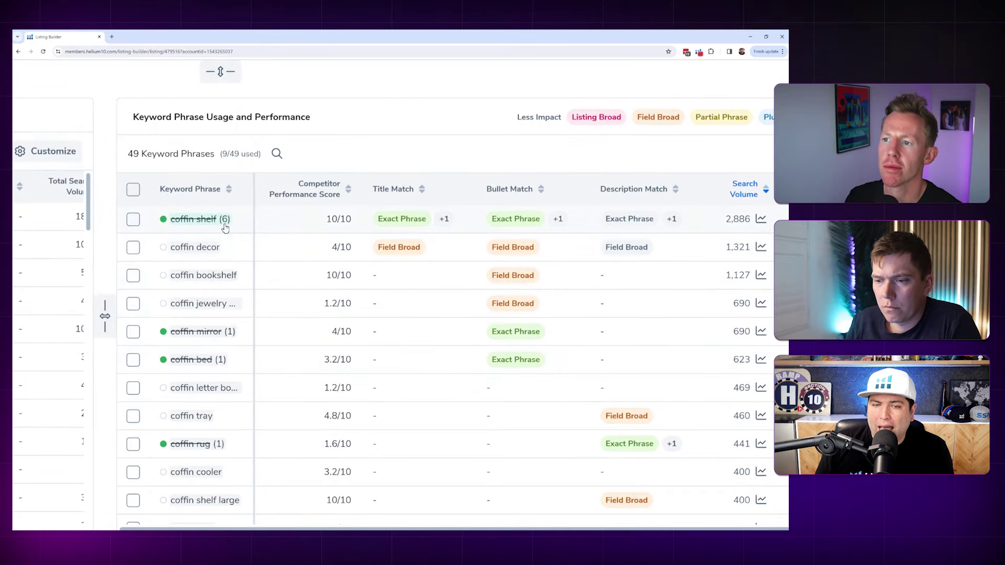
mouse_move(224, 219)
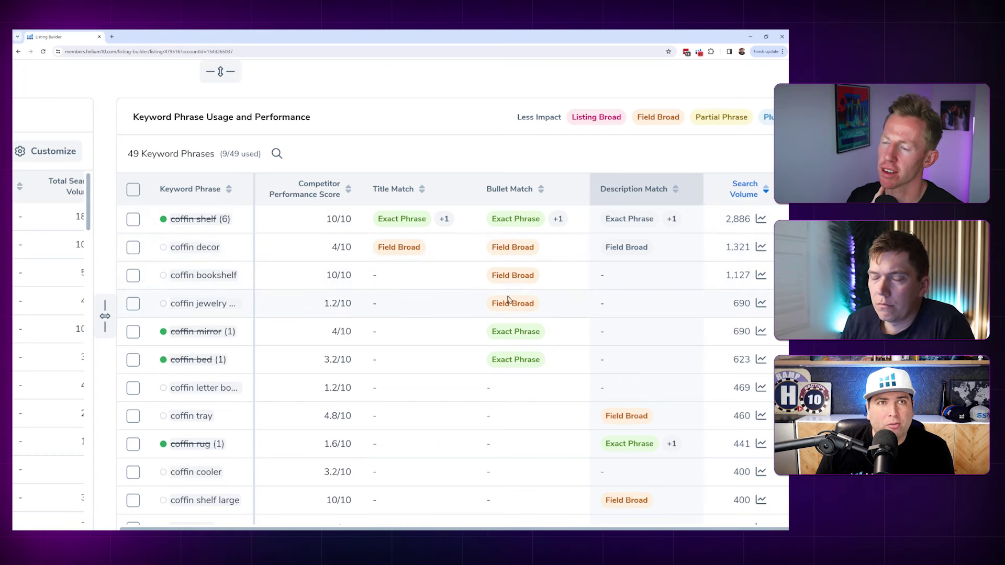
scroll(527, 324, "down", 8)
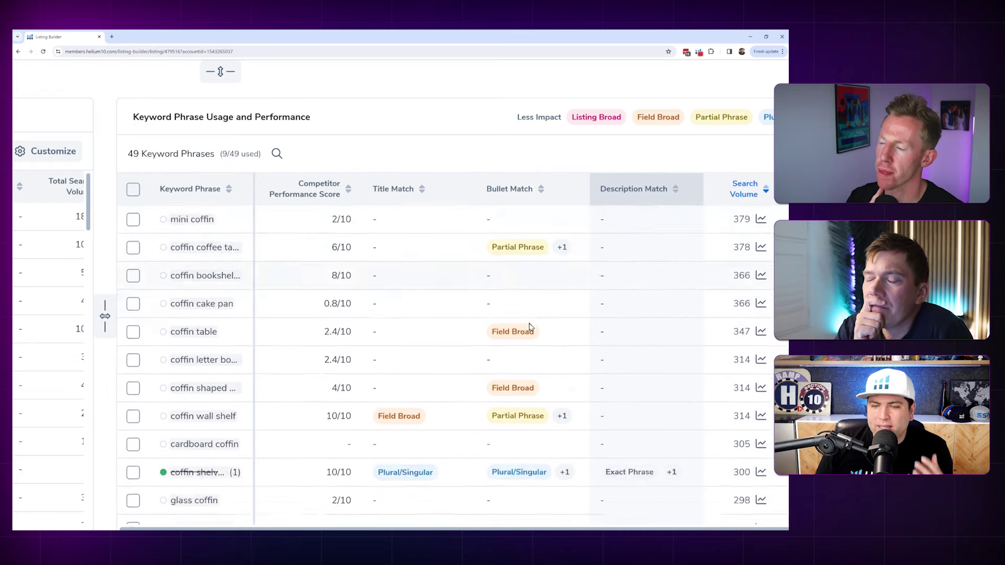
scroll(528, 325, "up", 2)
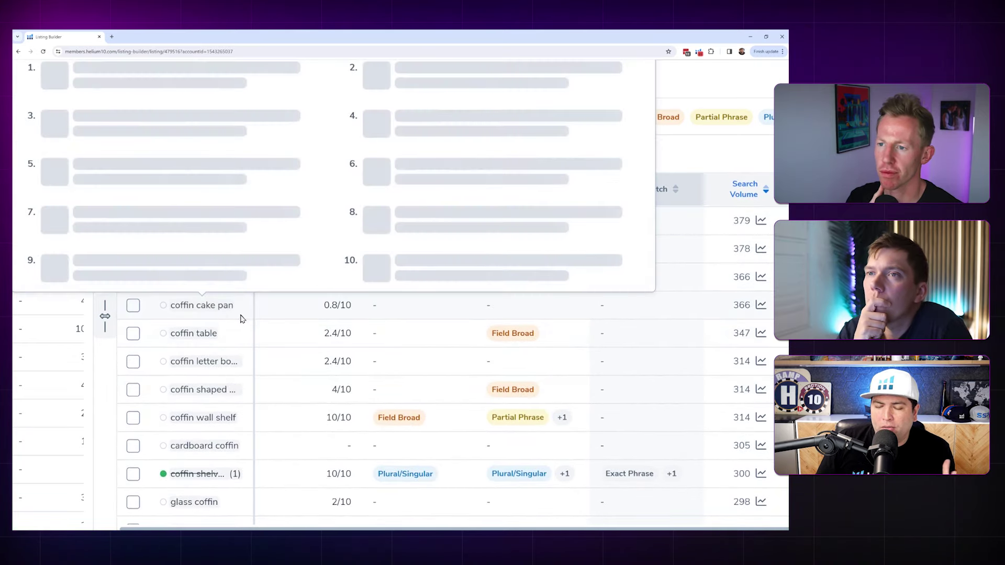
mouse_move(209, 313)
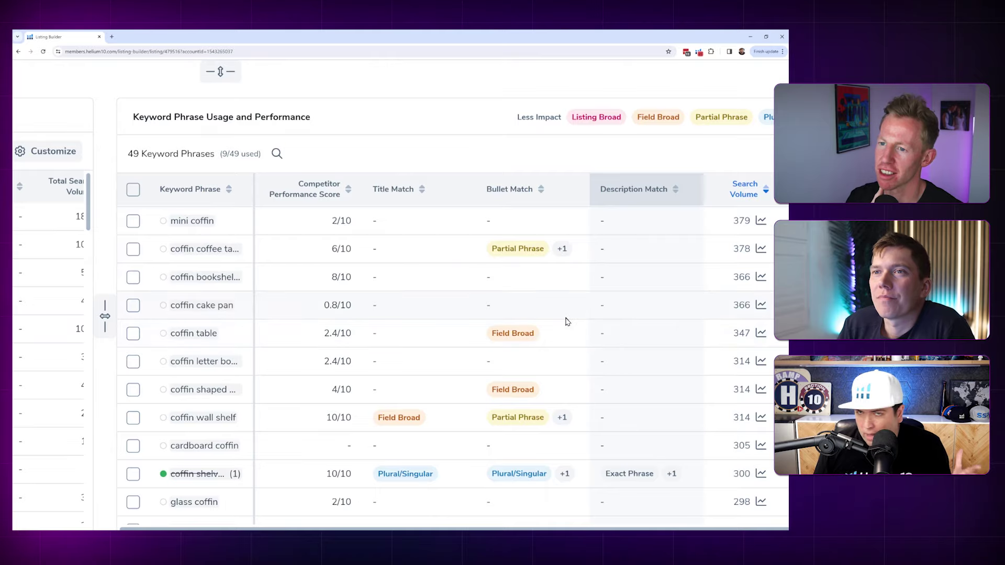
Open the Competitor Listing Comparison at normal page size and inspect the competitor match details for "coffin shelf" and "curio shelf".
key("ctrl+0")
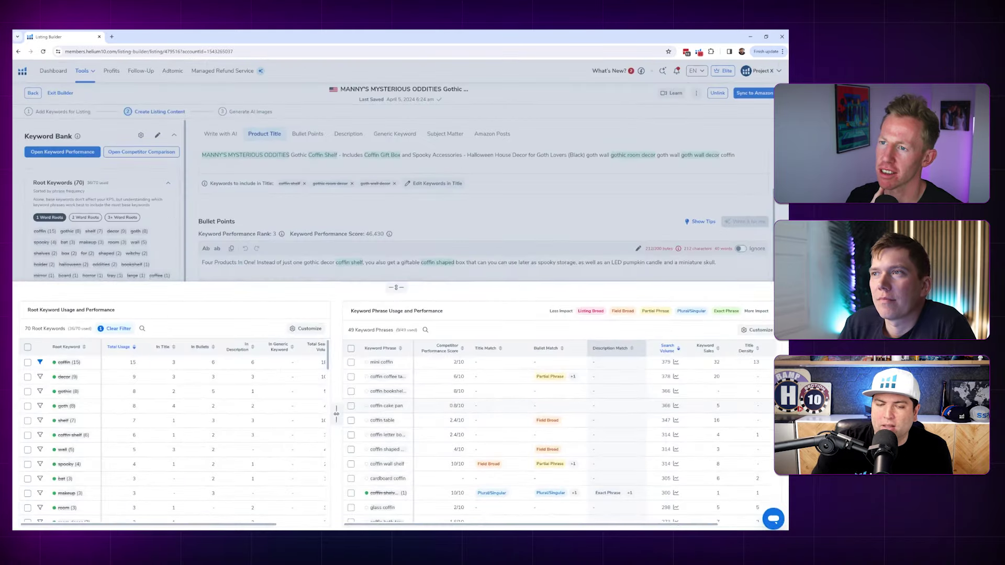
left_click(134, 153)
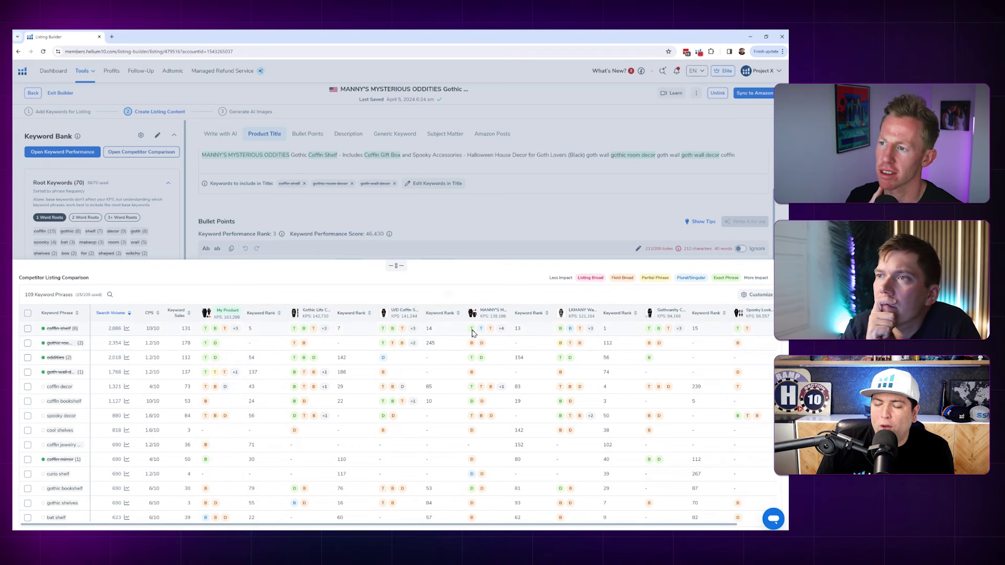
mouse_move(472, 330)
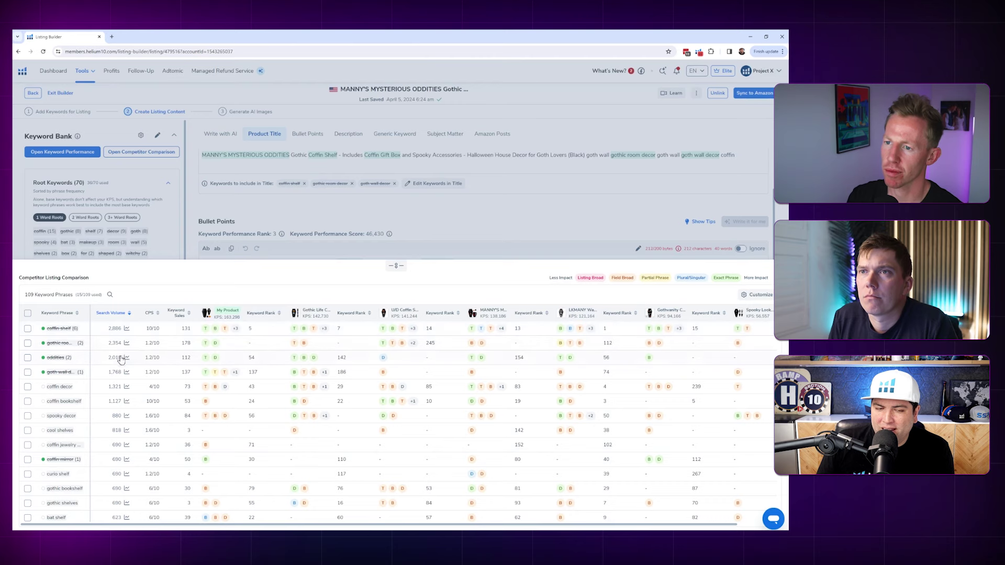
scroll(561, 344, "down", 1)
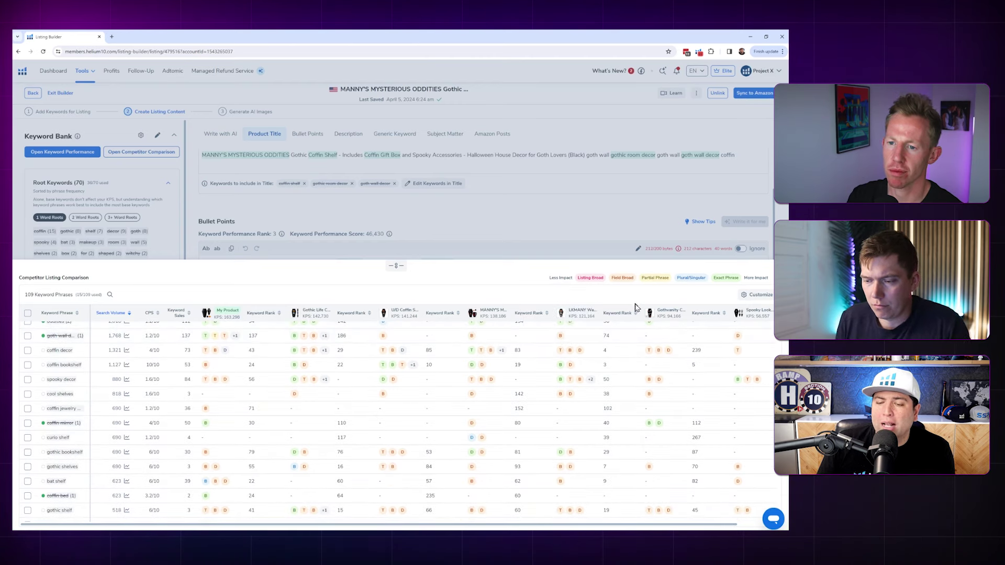
scroll(639, 333, "down", 1)
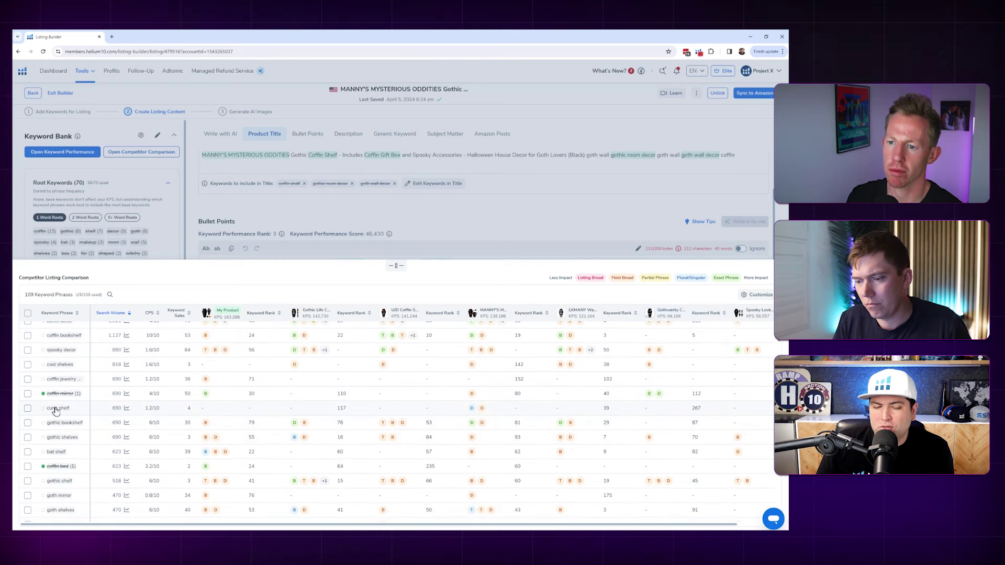
mouse_move(57, 412)
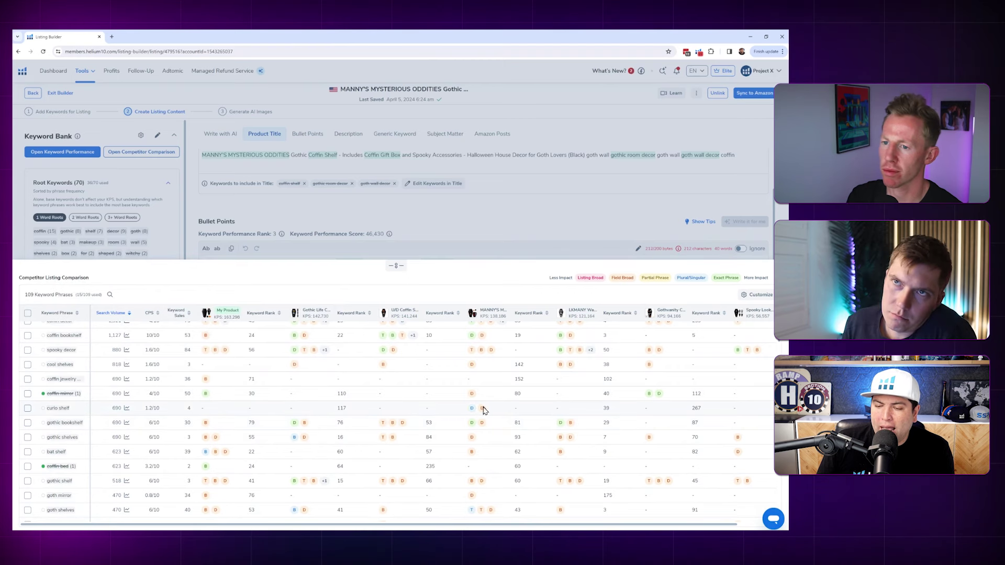
mouse_move(472, 409)
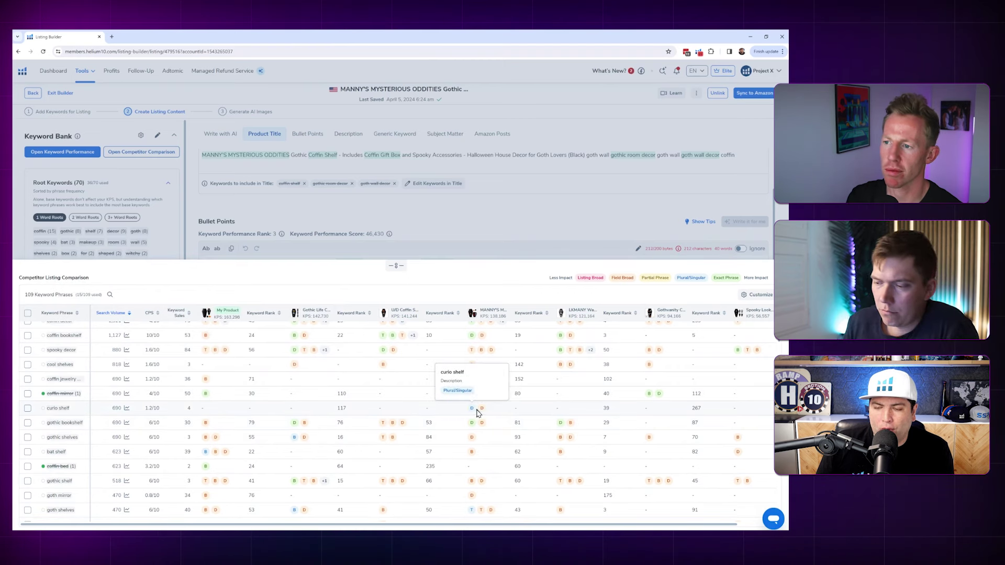
mouse_move(483, 411)
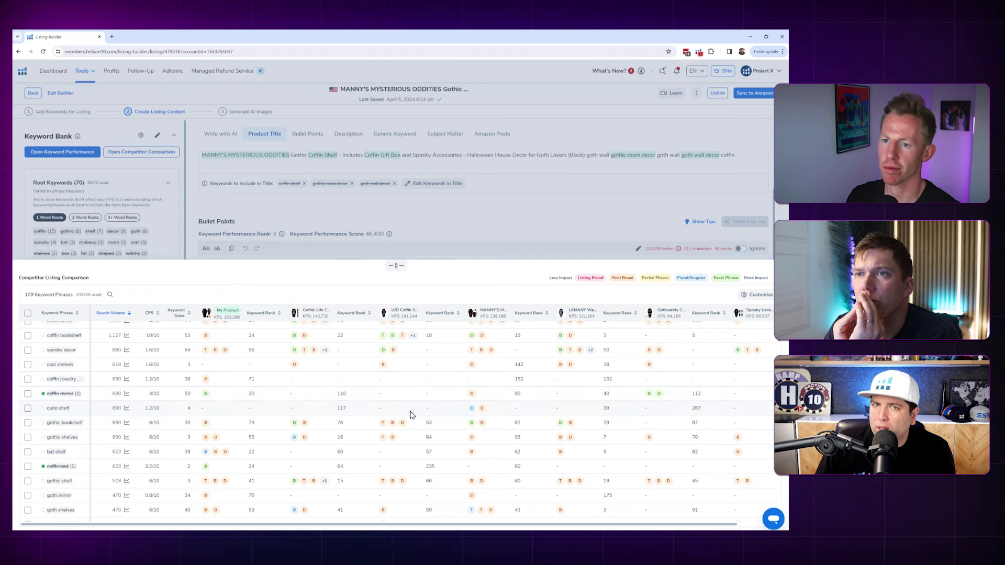
Read the lower-volume phrases in the Competitor Listing Comparison, check the product's "coffin rug" match, and close the comparison.
scroll(411, 413, "down", 5)
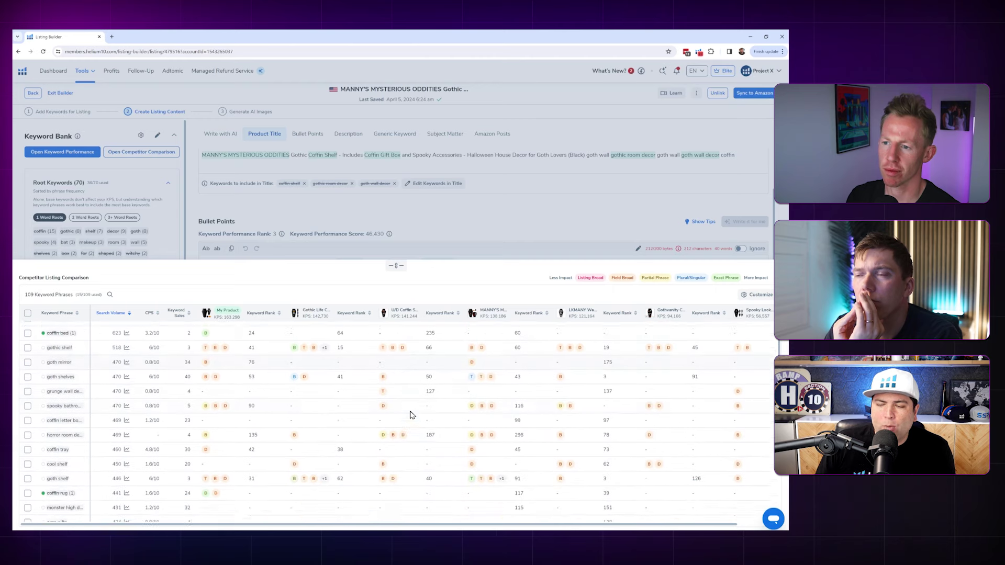
scroll(471, 427, "down", 3)
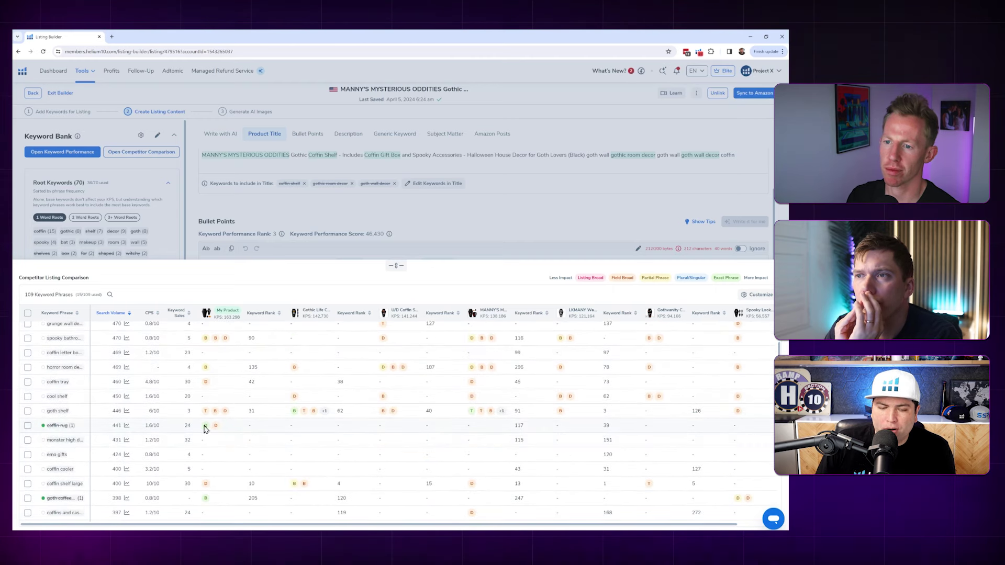
mouse_move(205, 427)
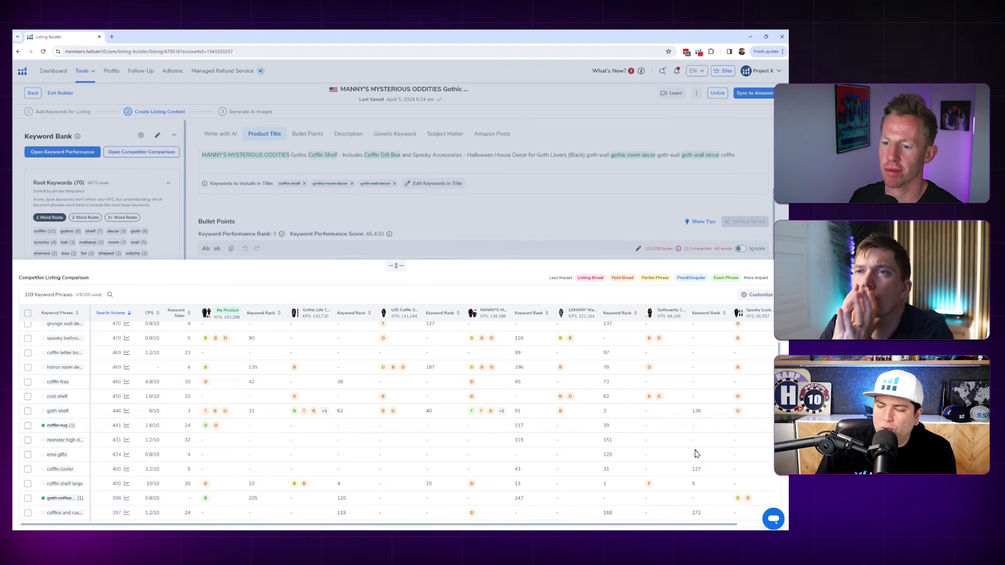
scroll(370, 388, "down", 2)
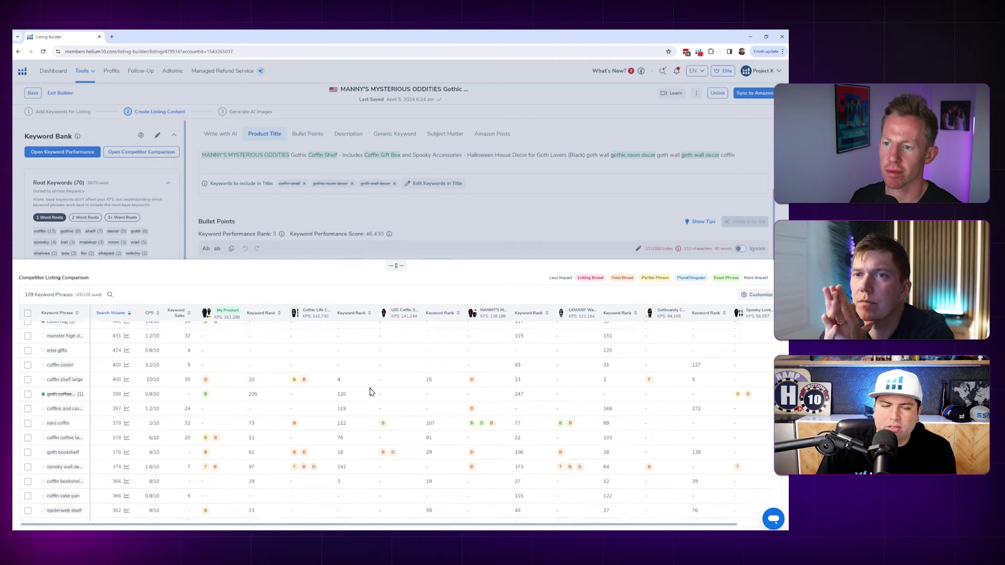
left_click(198, 206)
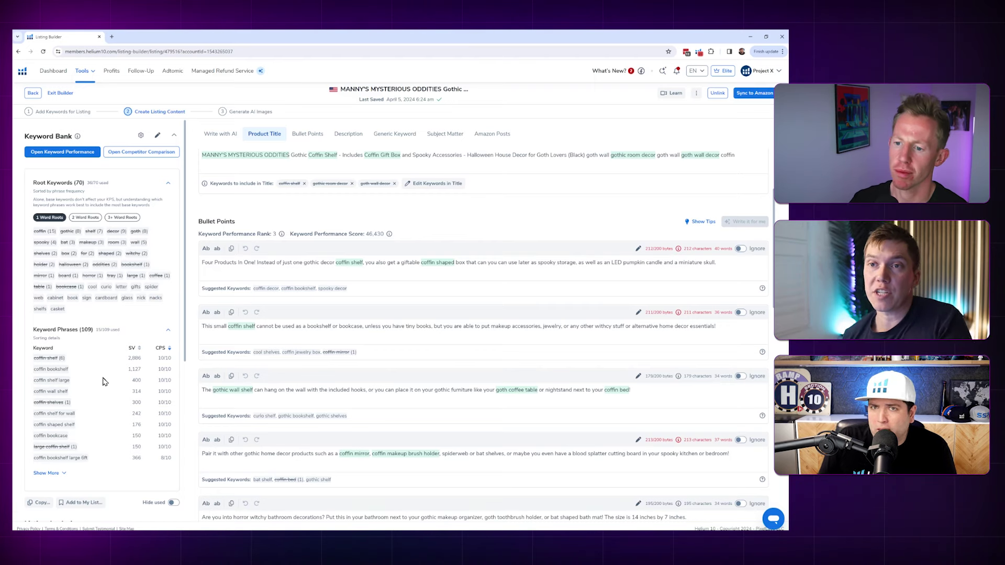
Review the Listing Analysis scores and competitor ranking below the Keyword Bank, and return to the root keywords.
scroll(114, 379, "down", 2)
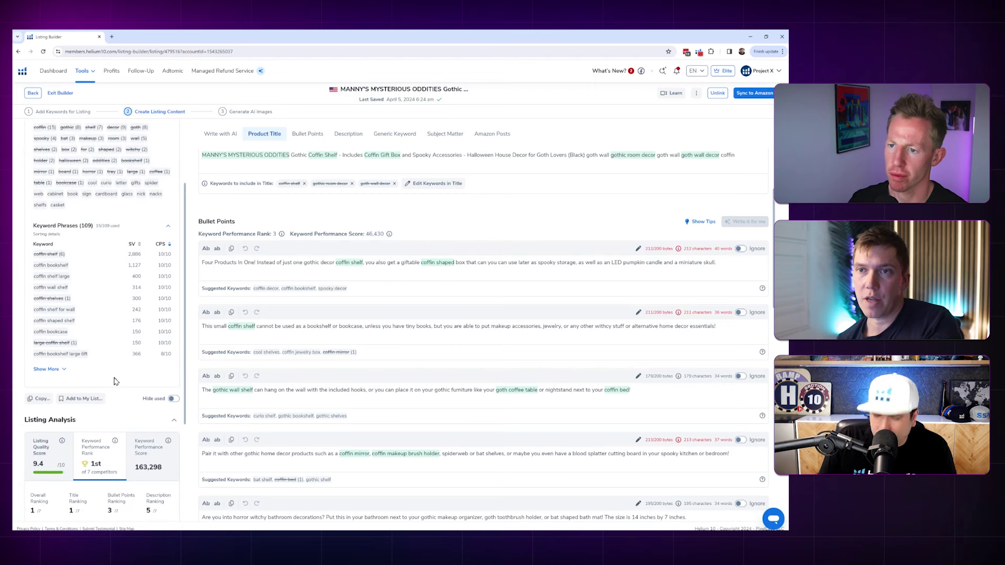
scroll(115, 380, "down", 2)
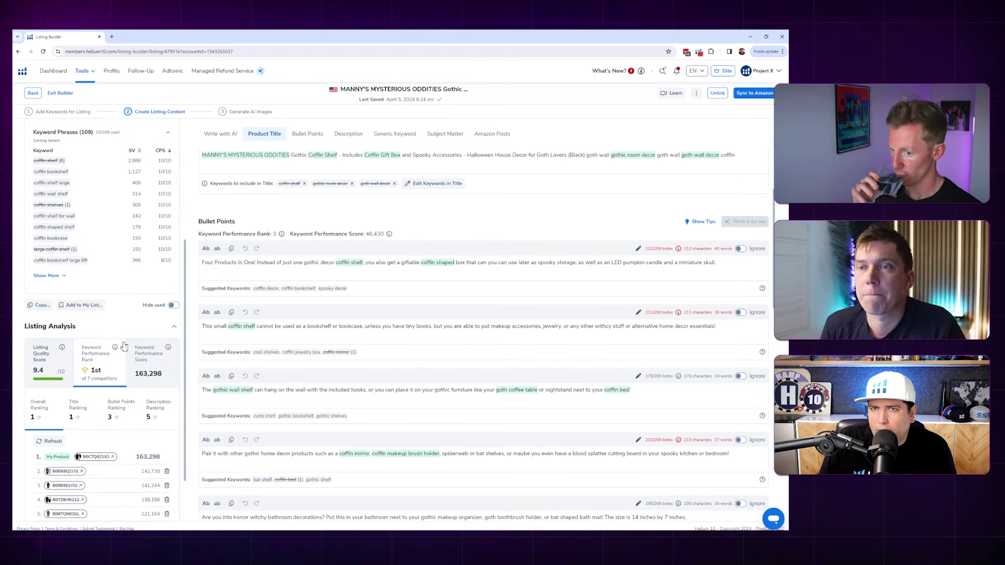
scroll(105, 366, "down", 1)
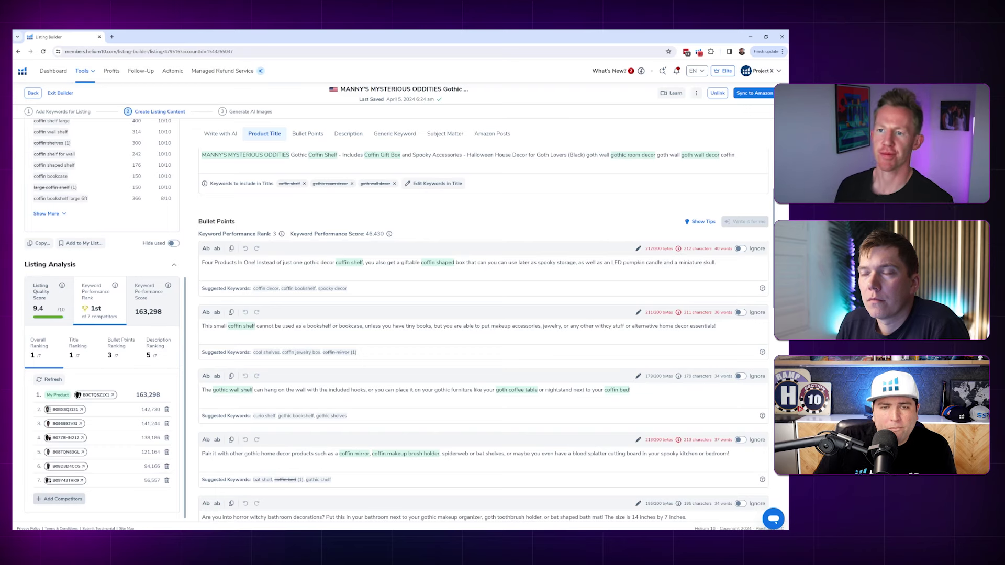
scroll(131, 463, "up", 5)
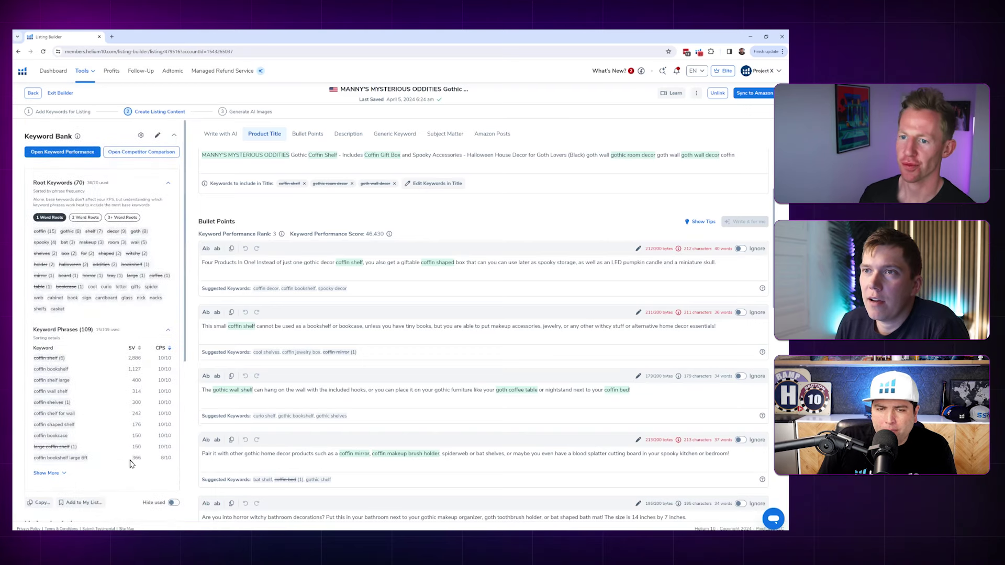
Go to the Generate AI Images stage, enlarge the page, view the preset image sizes, and close the list without picking another.
left_click(246, 112)
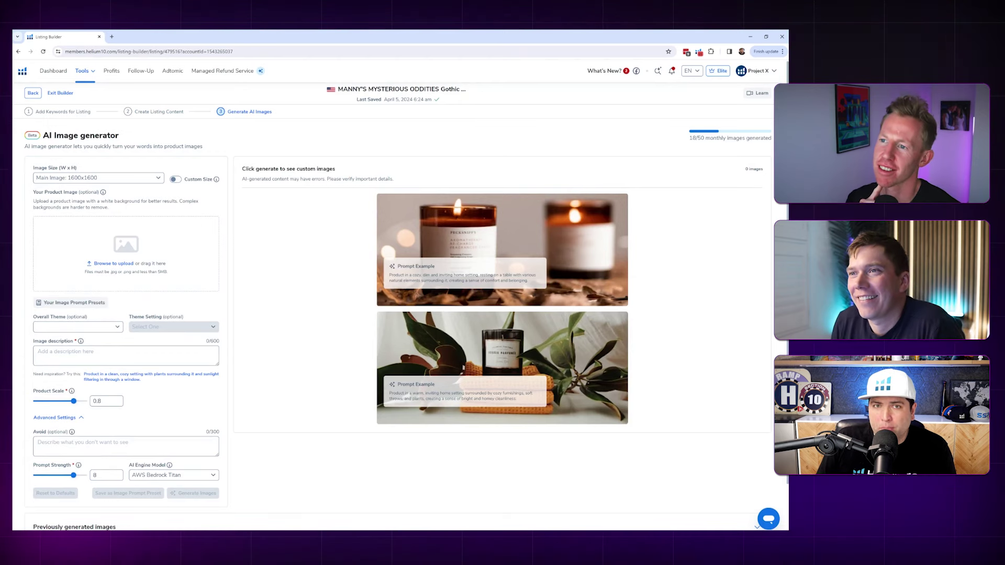
key("ctrl+plus")
key("ctrl+plus")
scroll(156, 213, "down", 2)
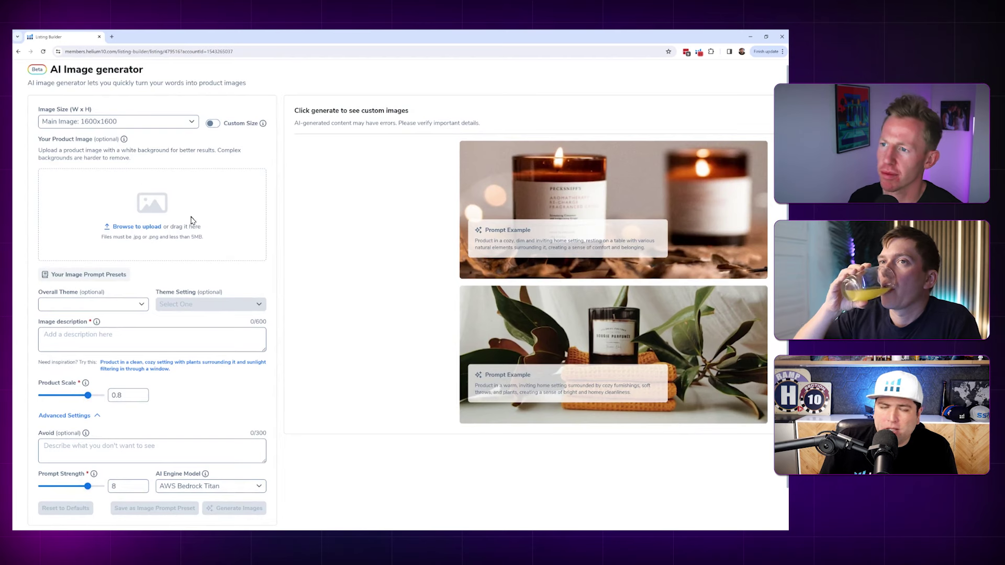
left_click(152, 123)
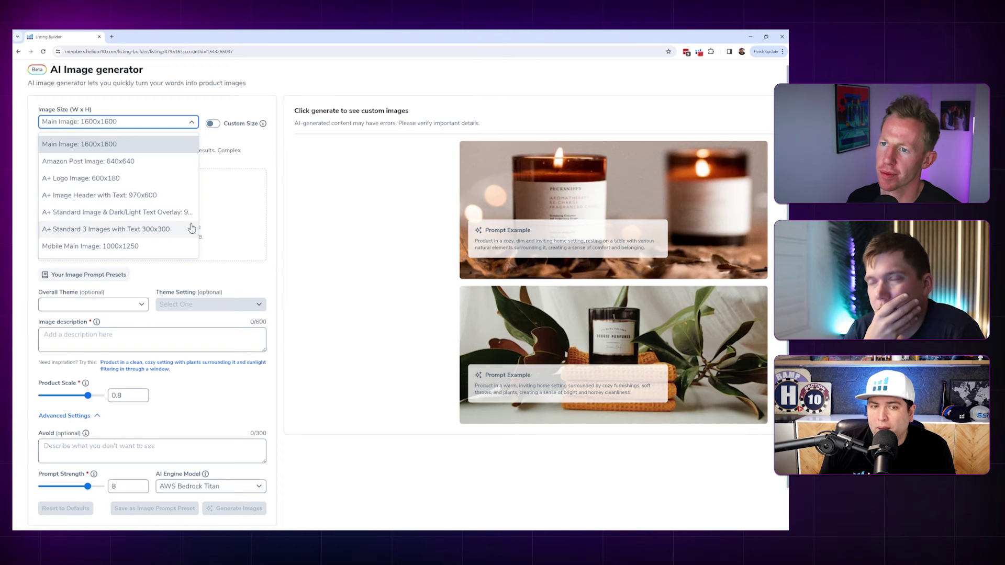
left_click(313, 193)
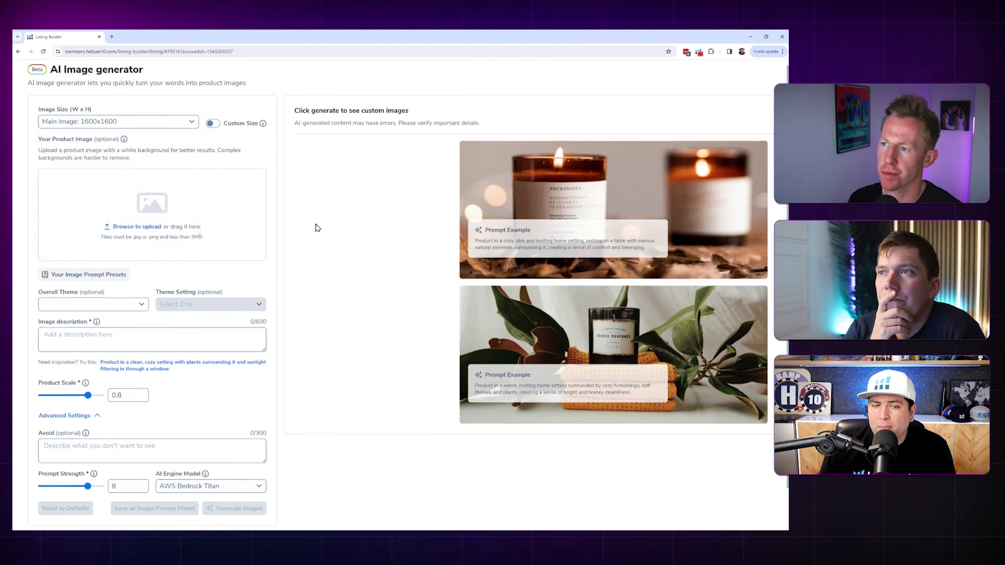
Set the AI image's Overall Theme to Home and look through its Theme Setting options without choosing one.
scroll(314, 222, "down", 1)
left_click(120, 276)
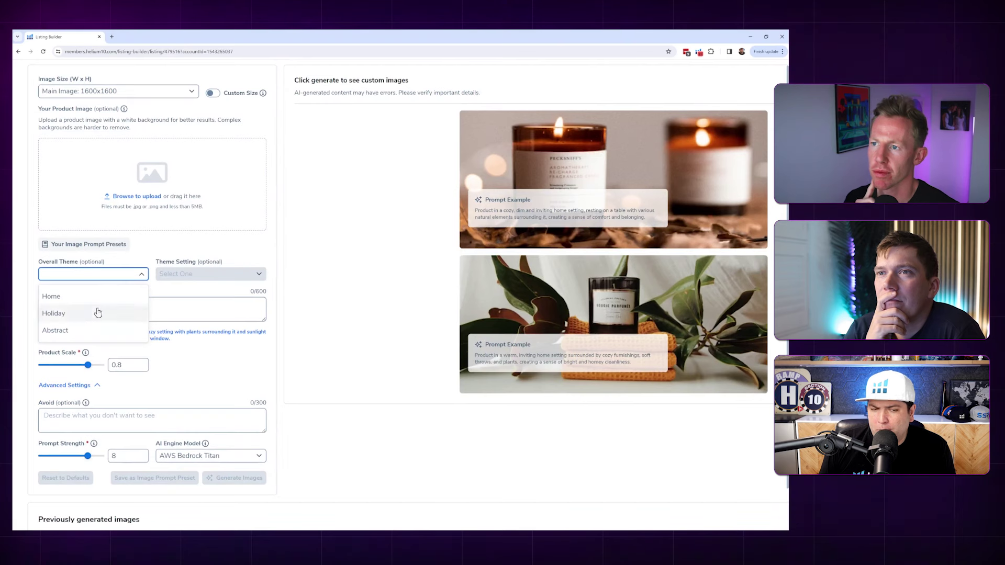
left_click(82, 297)
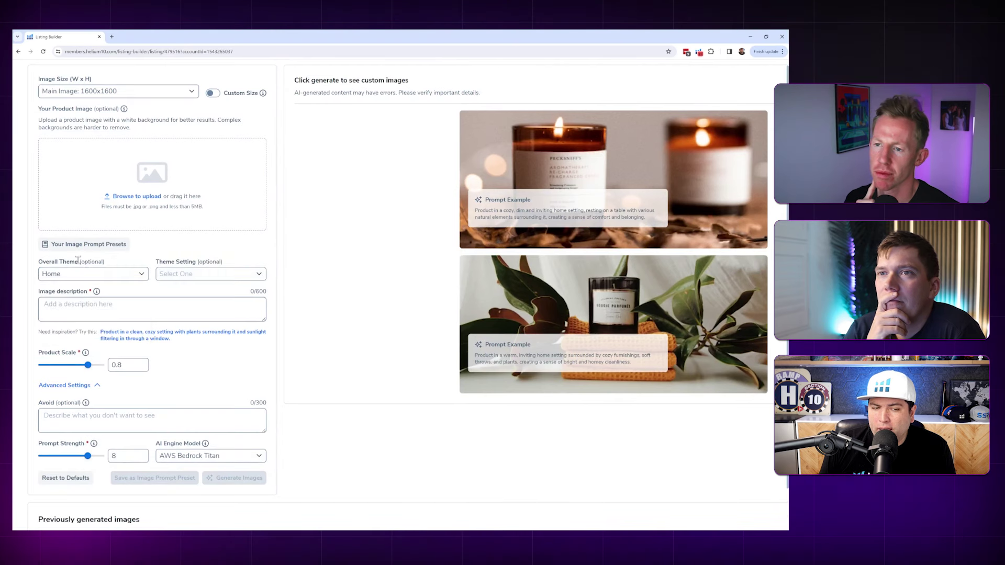
left_click(197, 274)
scroll(209, 296, "down", 2)
scroll(199, 304, "up", 1)
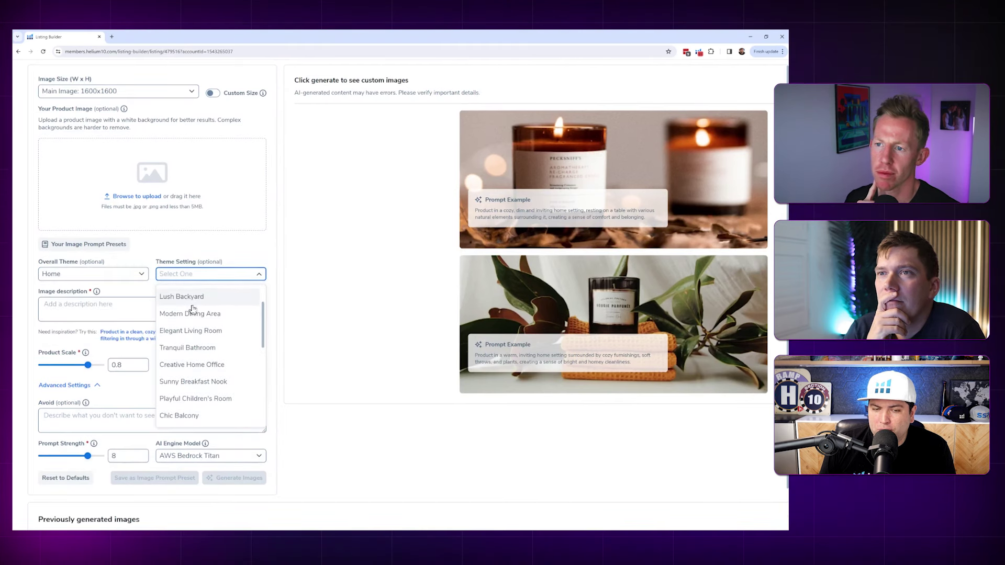
left_click(292, 247)
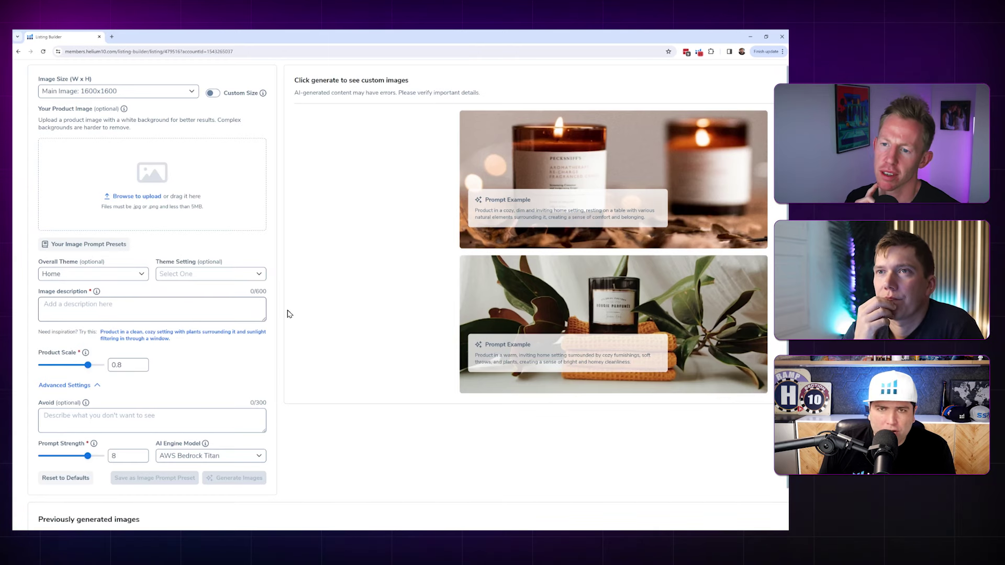
scroll(287, 313, "down", 1)
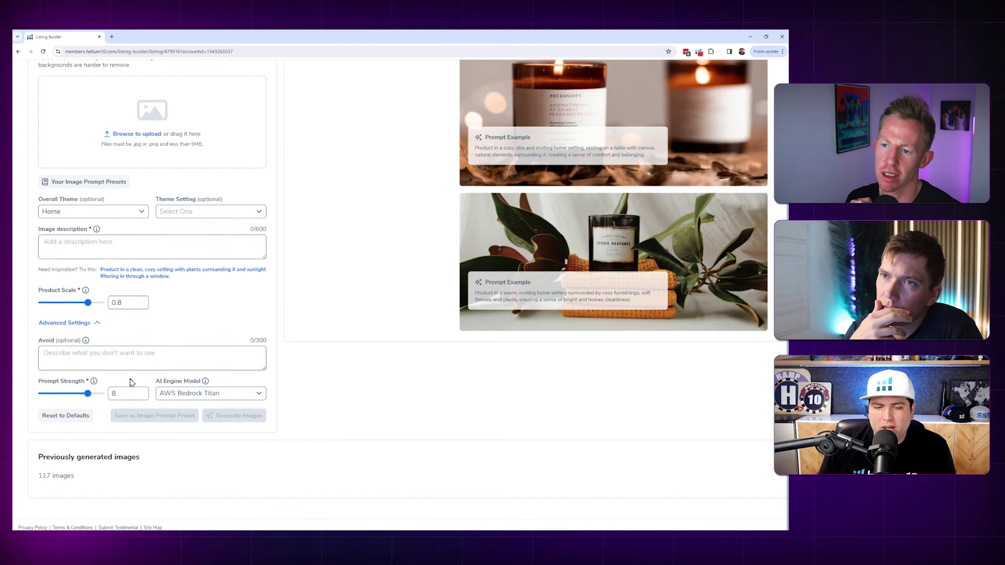
View the AI Engine Model choices without changing the selection, and expand the previously generated images.
left_click(235, 396)
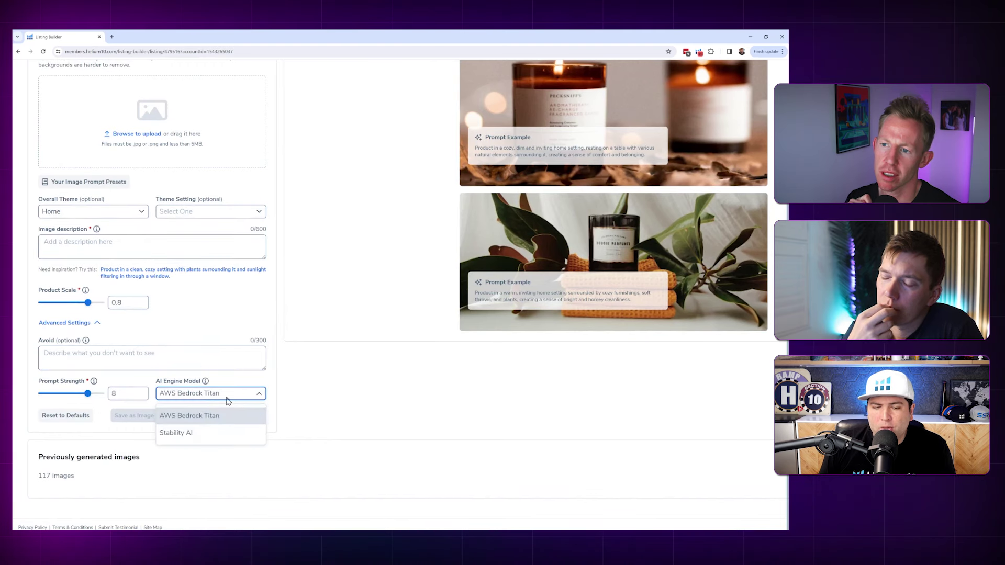
left_click(282, 400)
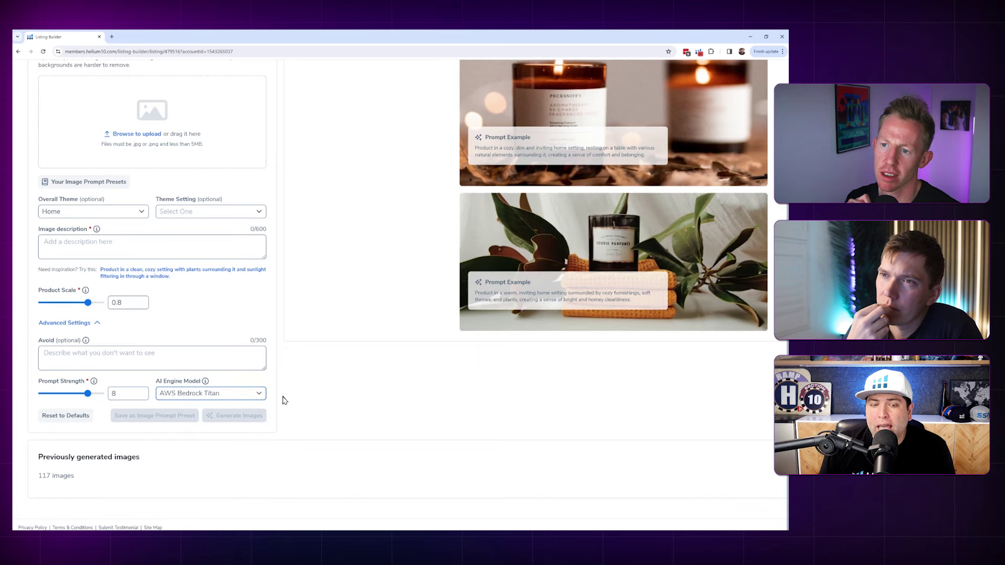
key("ctrl+minus")
key("ctrl+minus")
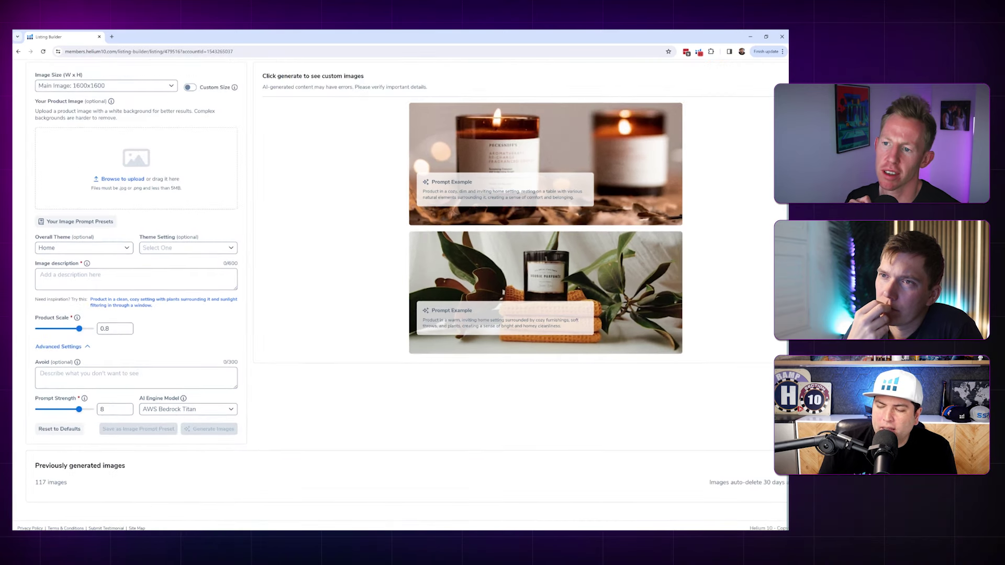
scroll(398, 293, "up", 2)
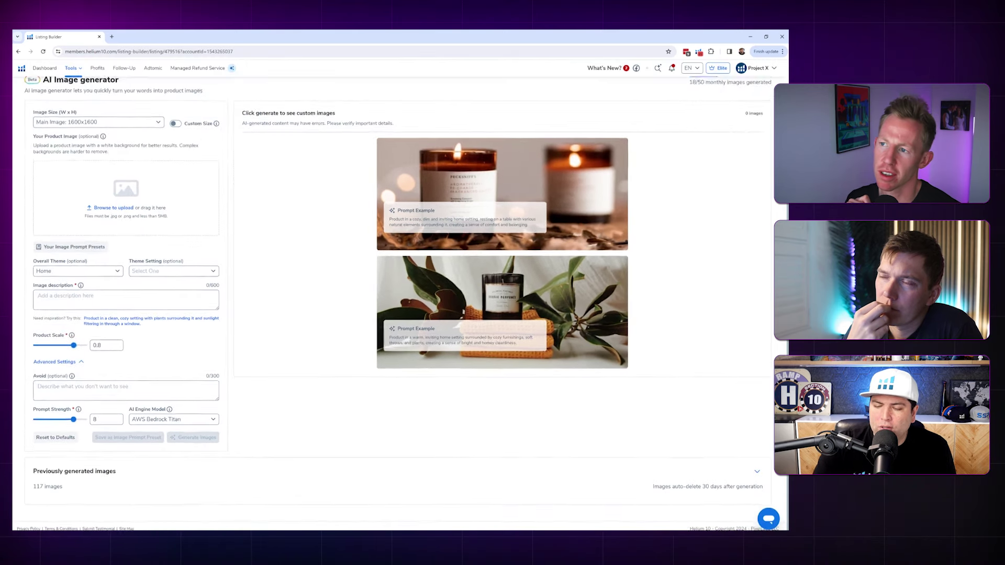
left_click(757, 472)
scroll(367, 198, "down", 3)
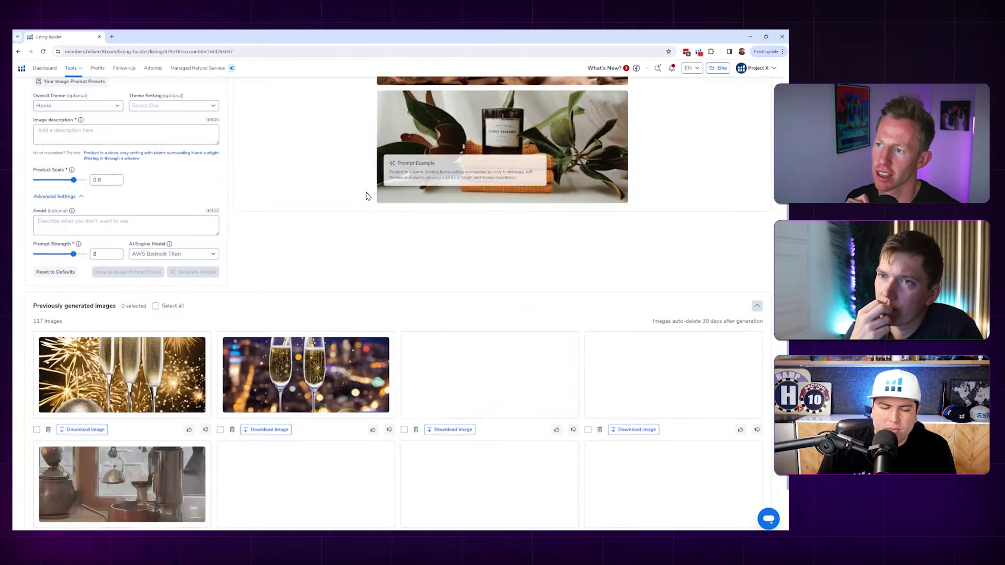
scroll(368, 196, "down", 2)
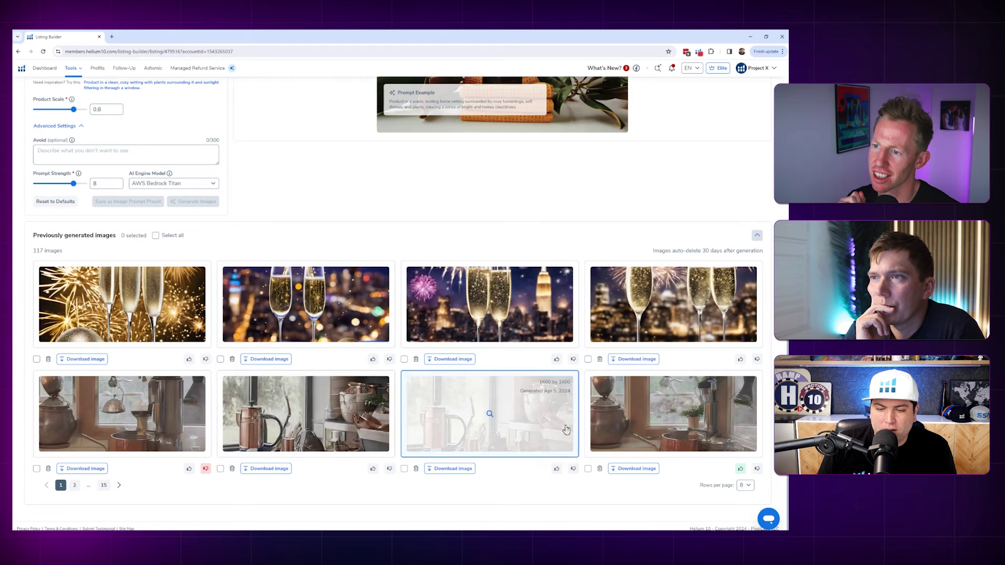
Preview the first copper kitchen image on page 1 and the cobweb bottles image on page 2, closing each preview.
left_click(135, 402)
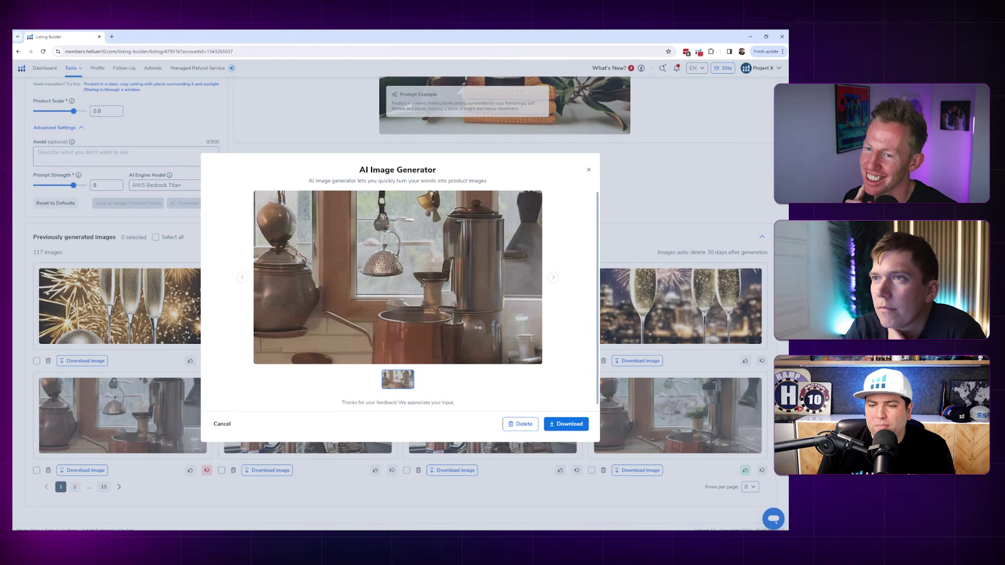
left_click(589, 170)
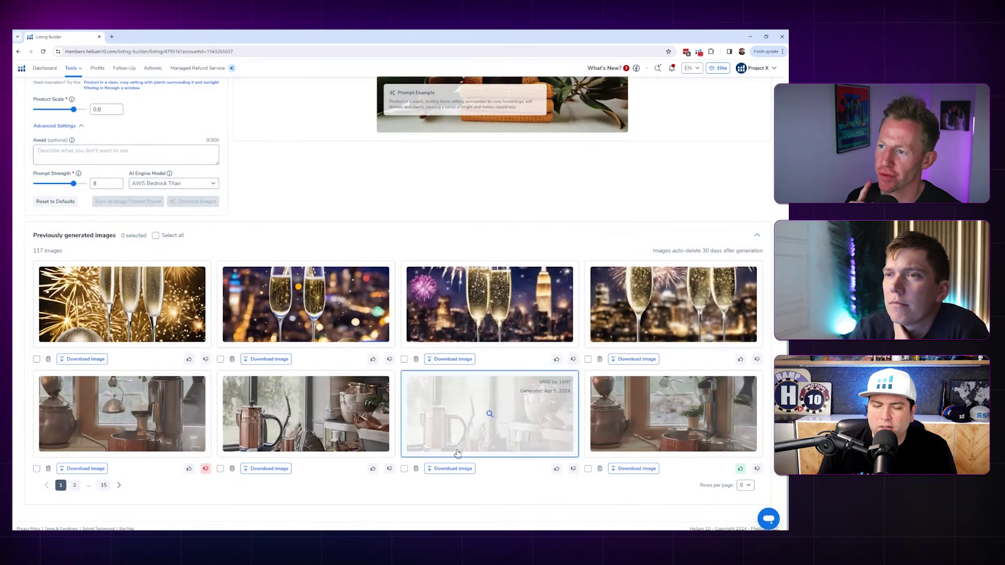
left_click(74, 485)
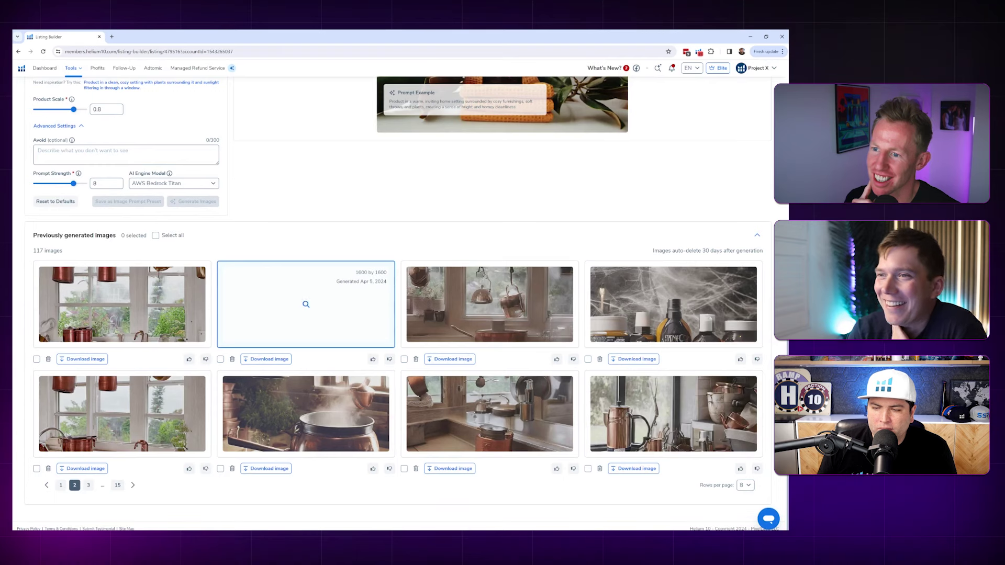
left_click(651, 297)
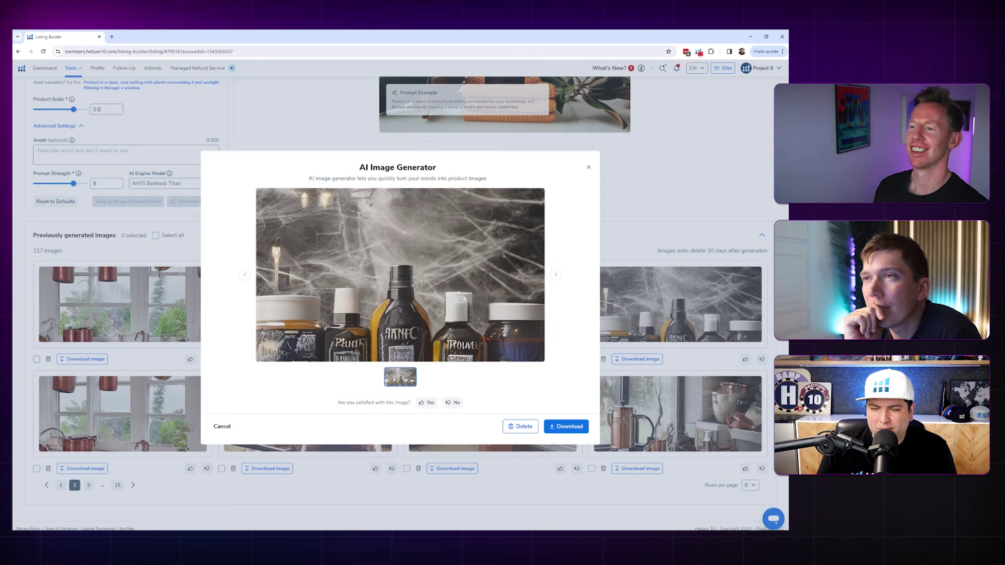
left_click(589, 168)
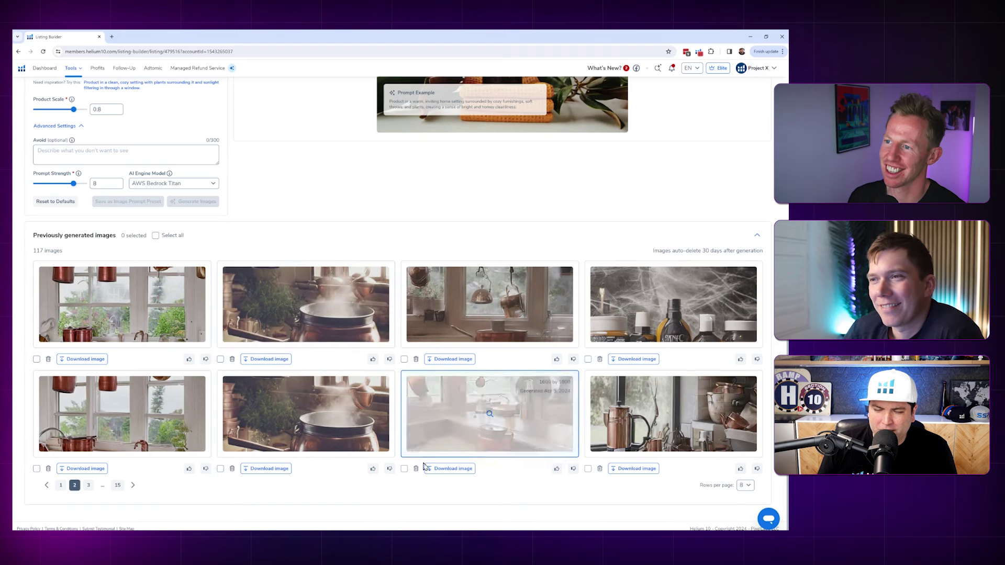
Go to page 3 of the generated images, preview the steaming copper pot with the tilted pan, and close the preview.
left_click(89, 485)
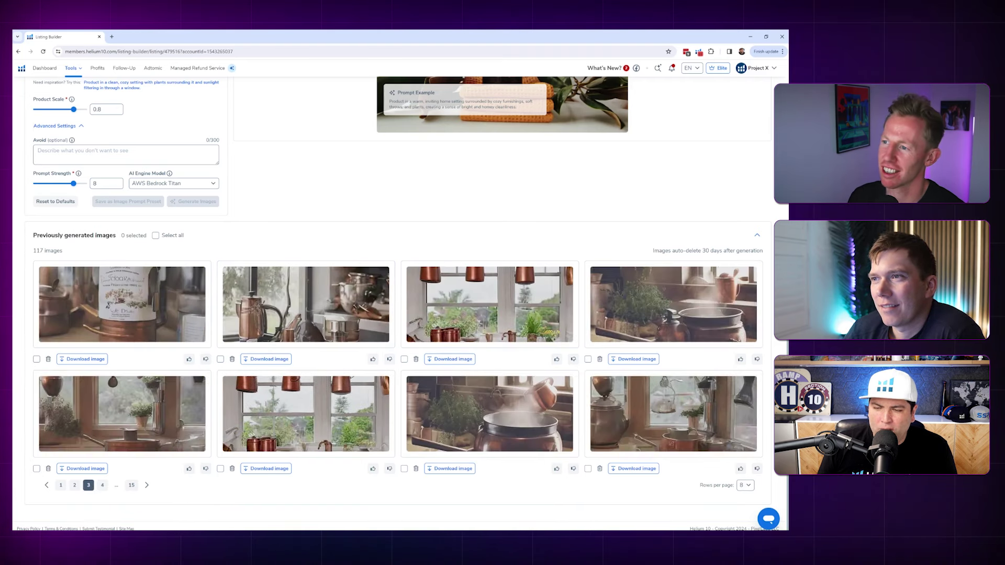
left_click(531, 424)
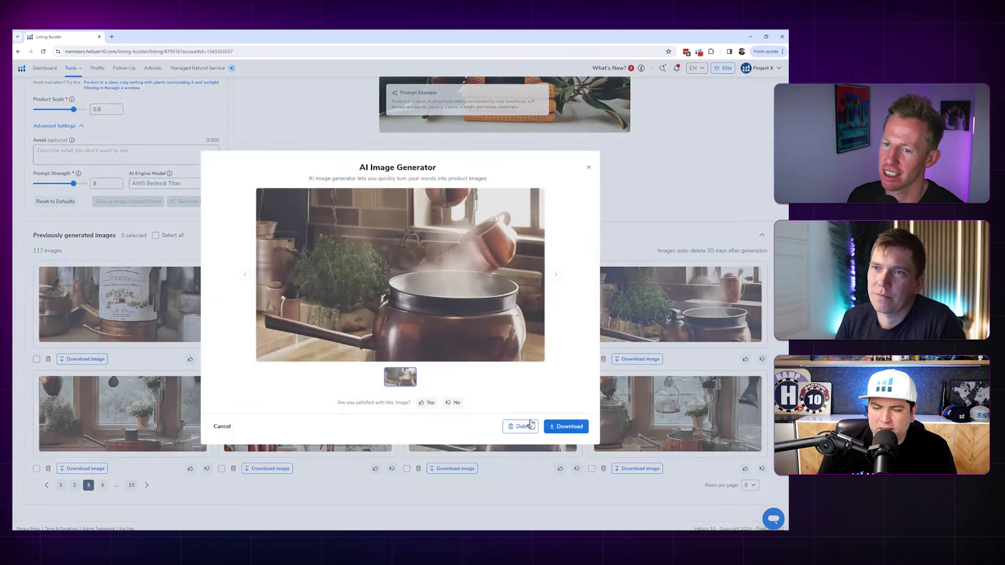
left_click(588, 163)
scroll(155, 142, "up", 3)
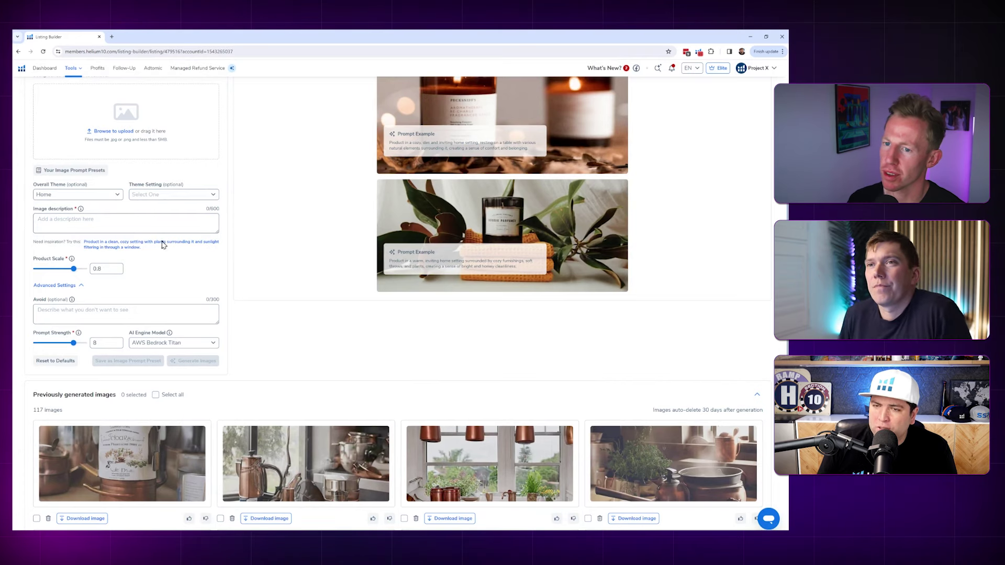
scroll(334, 282, "up", 2)
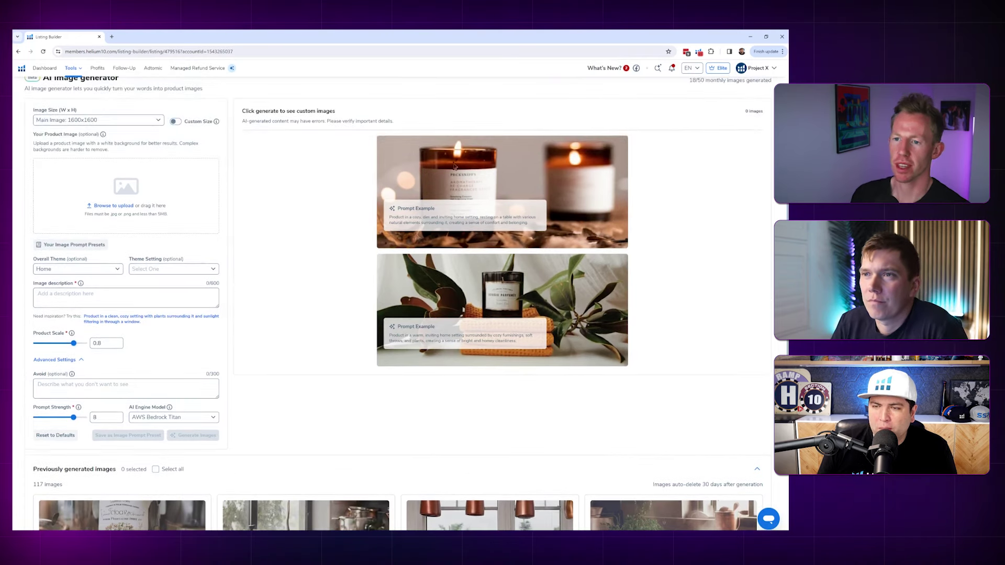
scroll(509, 349, "down", 5)
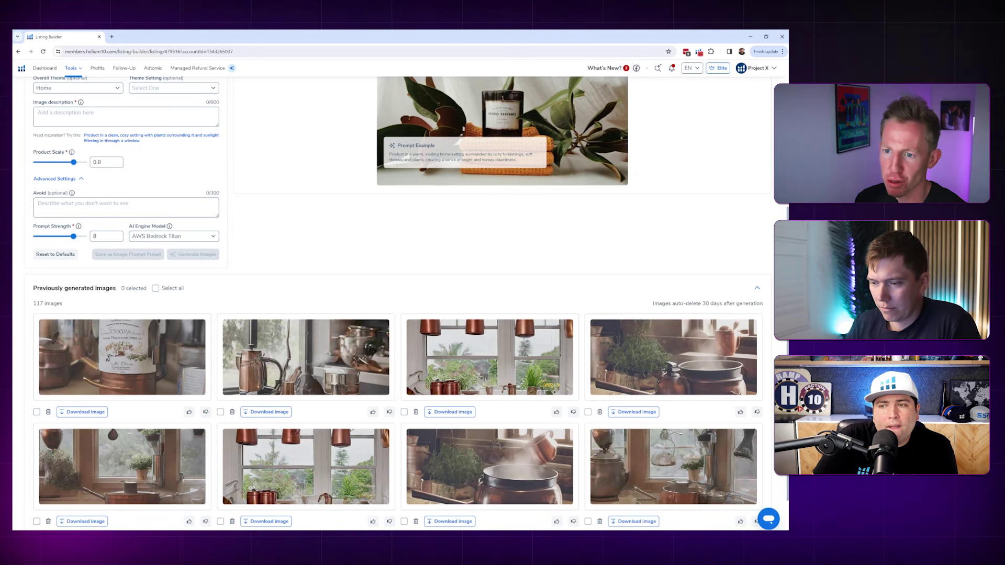
Switch to the Black Box tool and show the filters of its ABA Top Search Terms search.
scroll(370, 298, "up", 5)
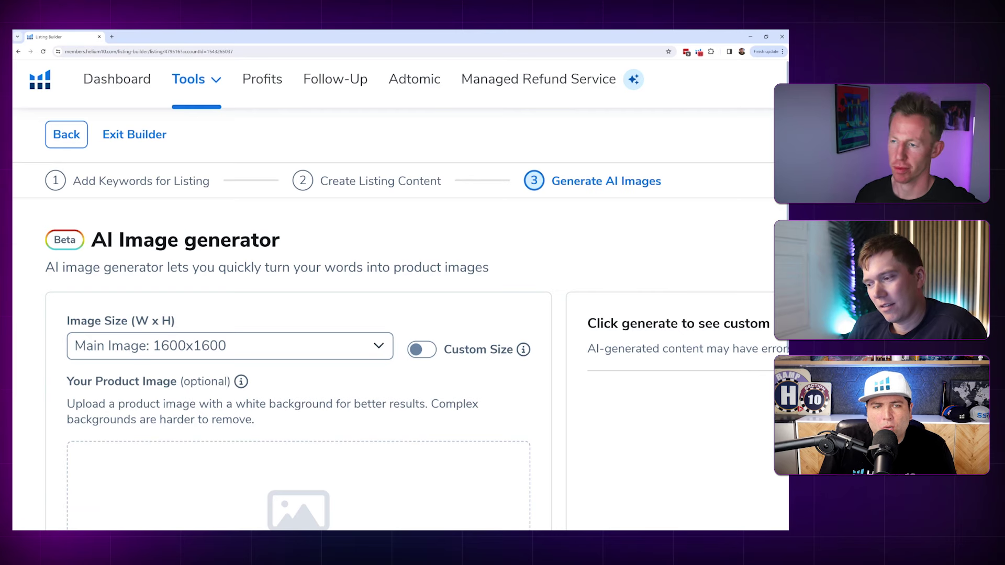
key("ctrl+0")
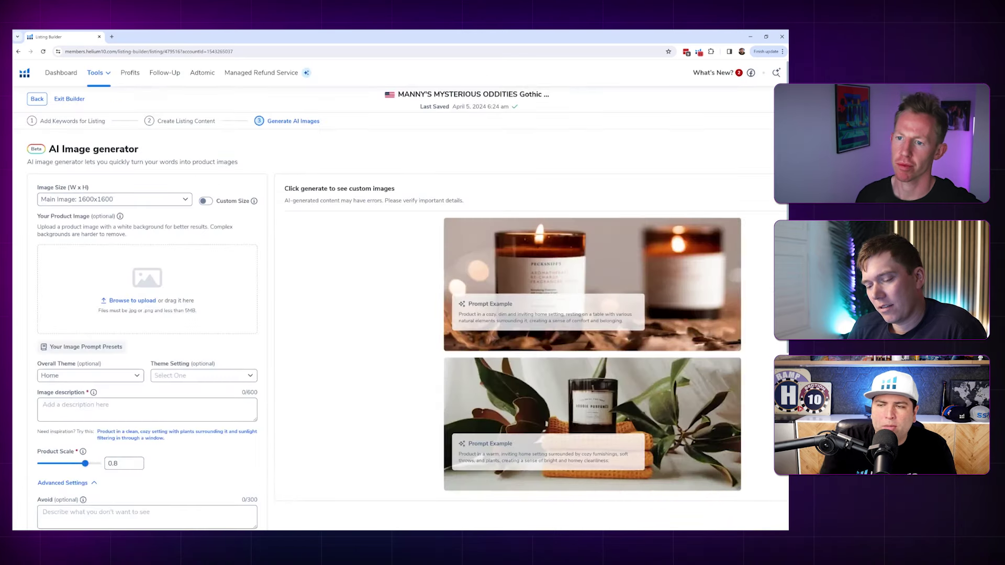
left_click(108, 75)
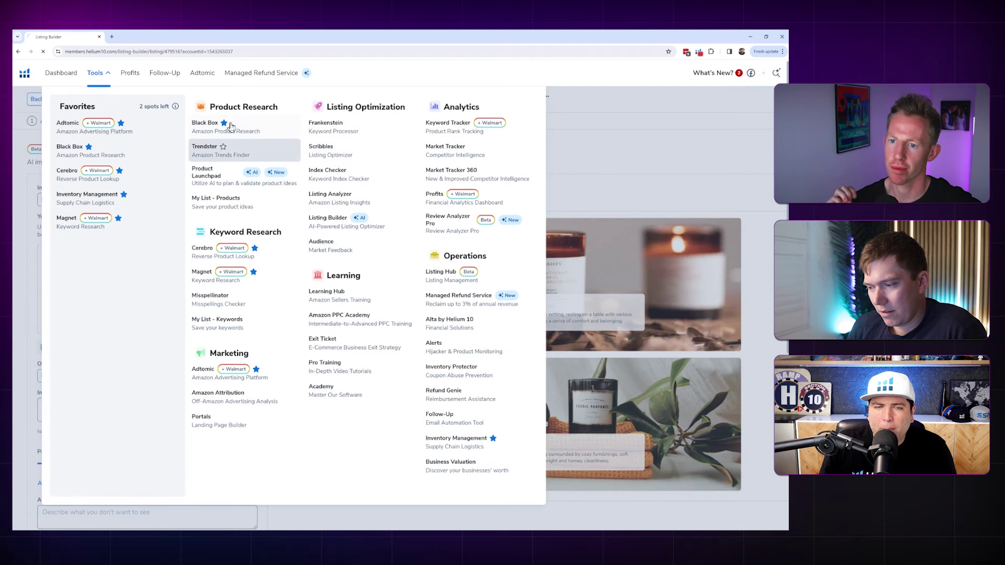
left_click(230, 126)
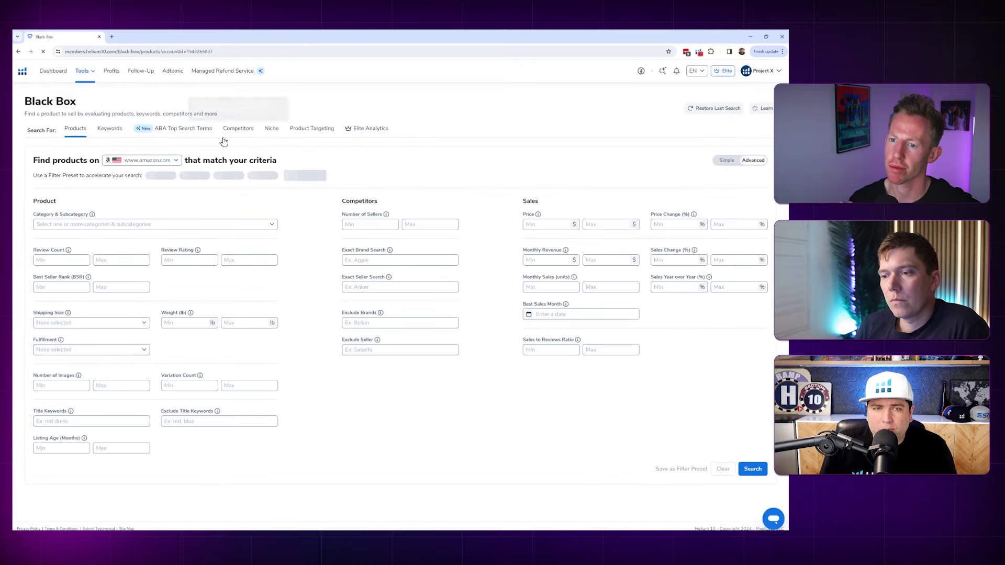
left_click(178, 133)
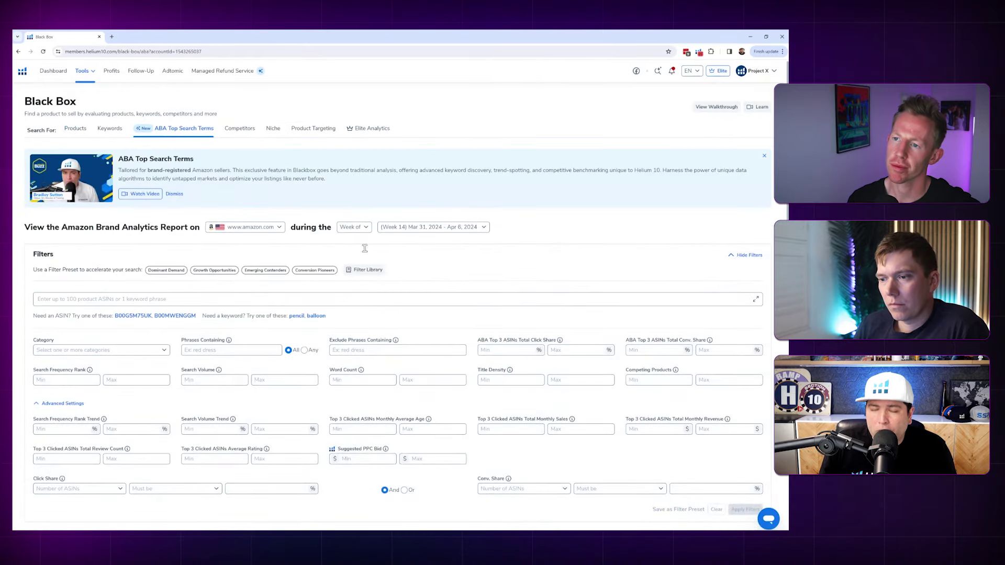
scroll(434, 302, "down", 5)
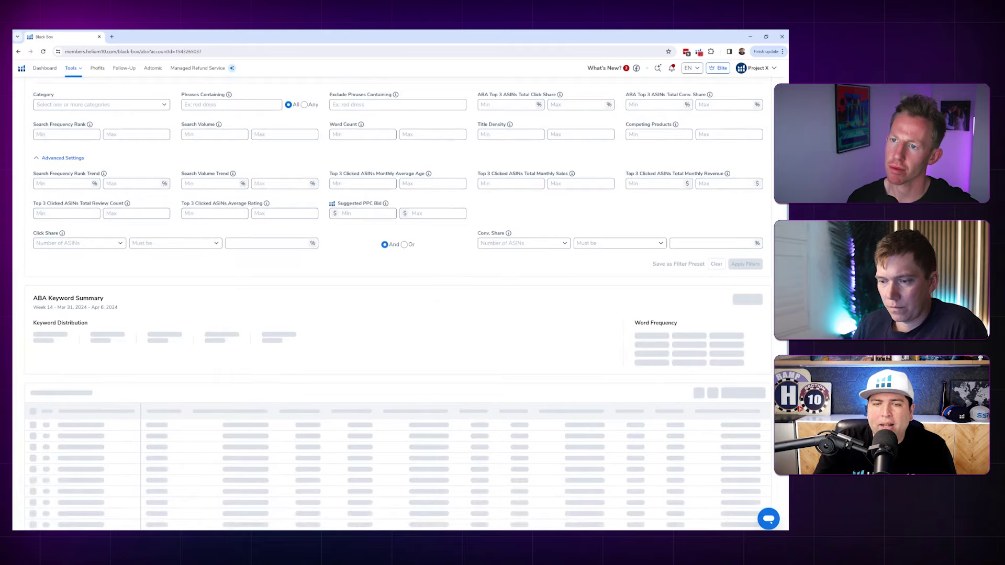
scroll(434, 302, "up", 3)
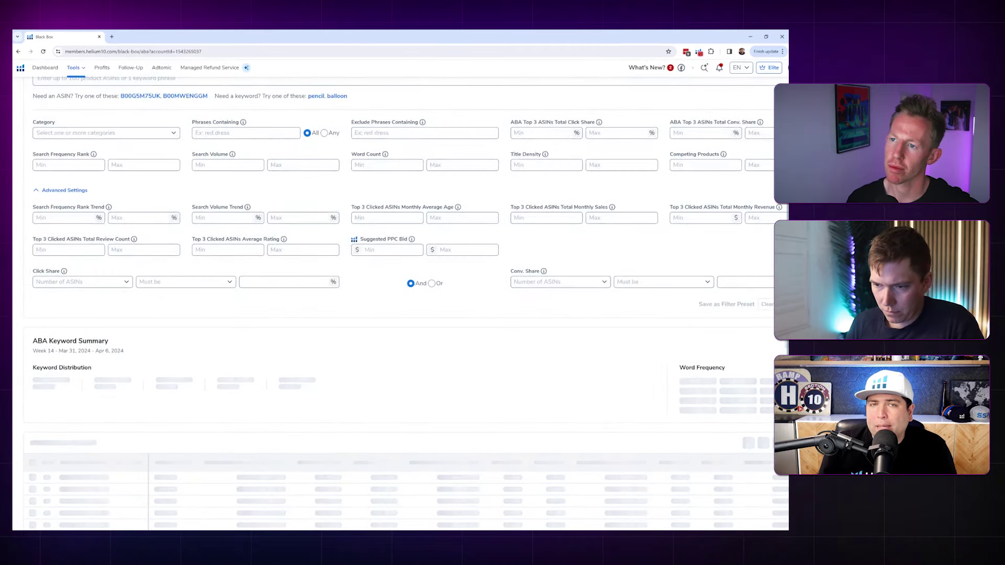
scroll(412, 290, "up", 2)
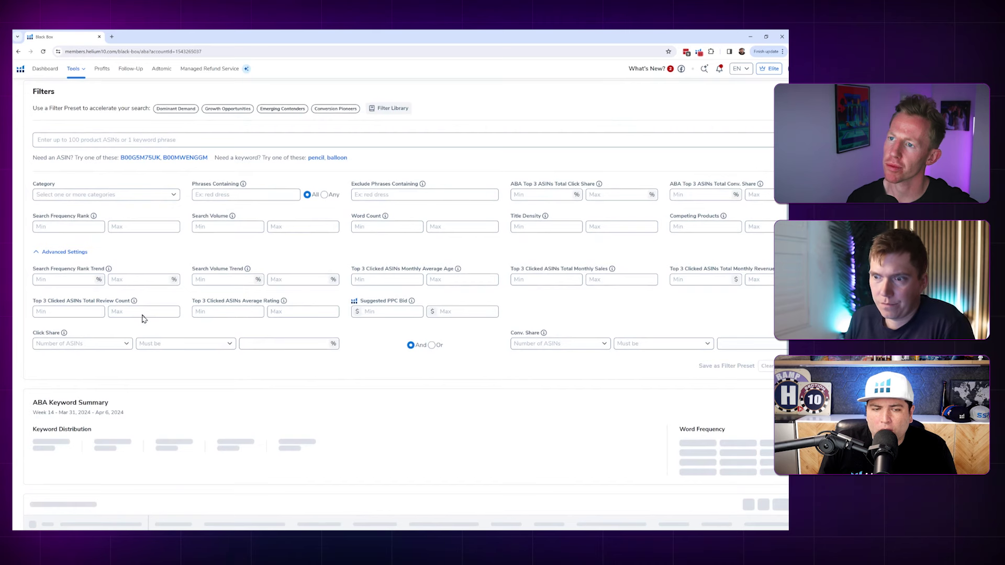
Set the minimum ABA Top 3 ASINs Total Click Share to 30%, Total Conv. Share to 60%, and Search Volume to 5000.
left_click(559, 193)
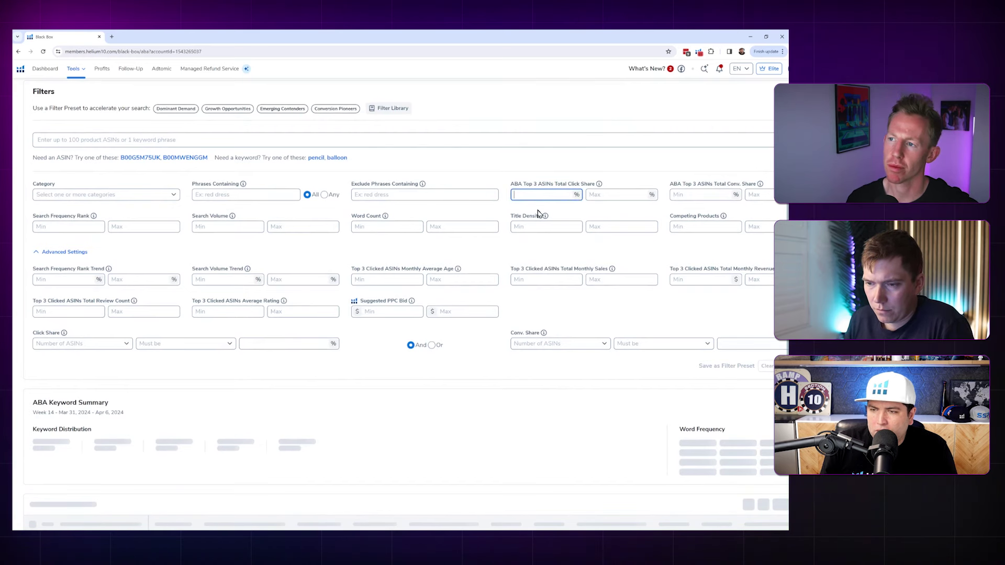
type("30")
left_click(697, 194)
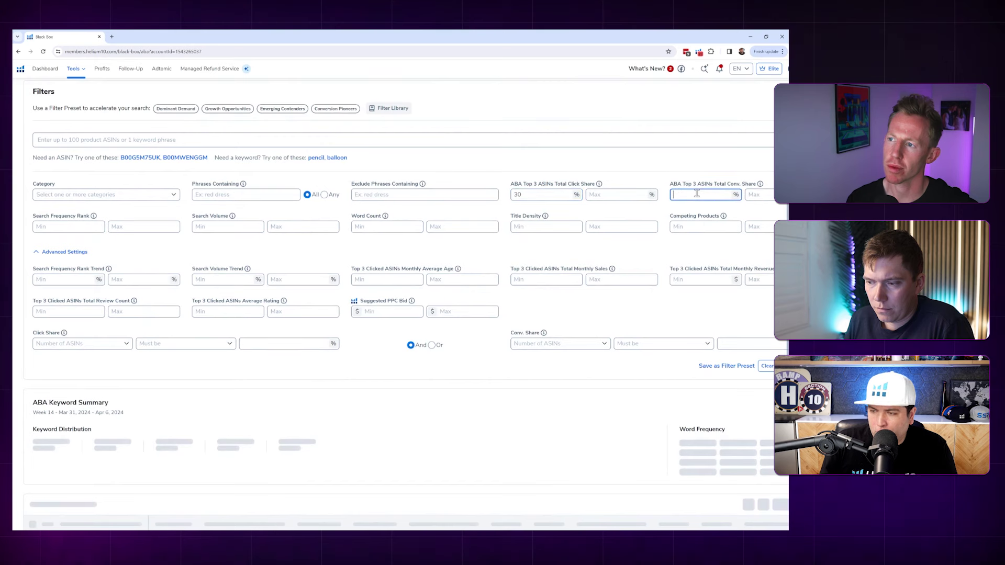
type("60")
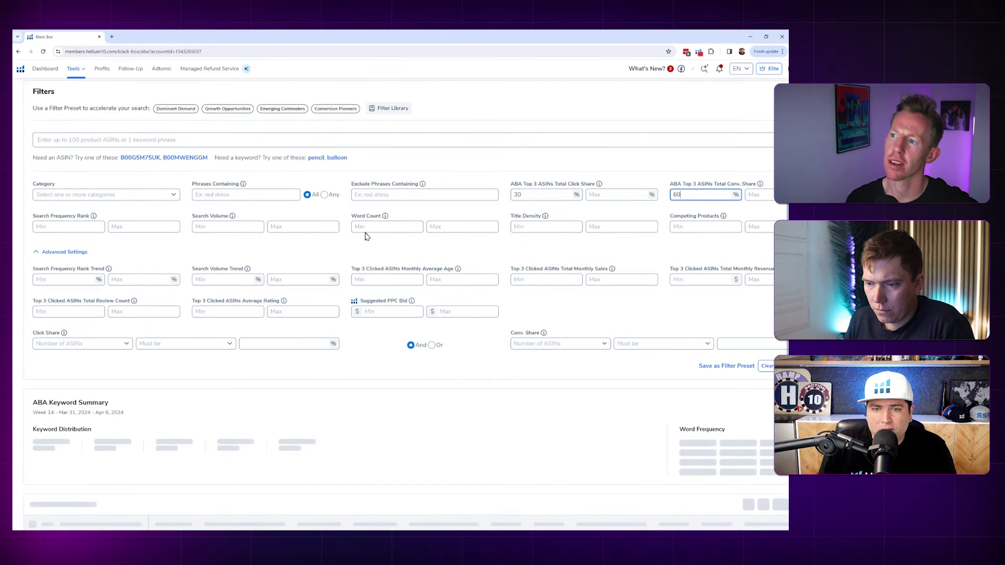
left_click(272, 229)
left_click(224, 230)
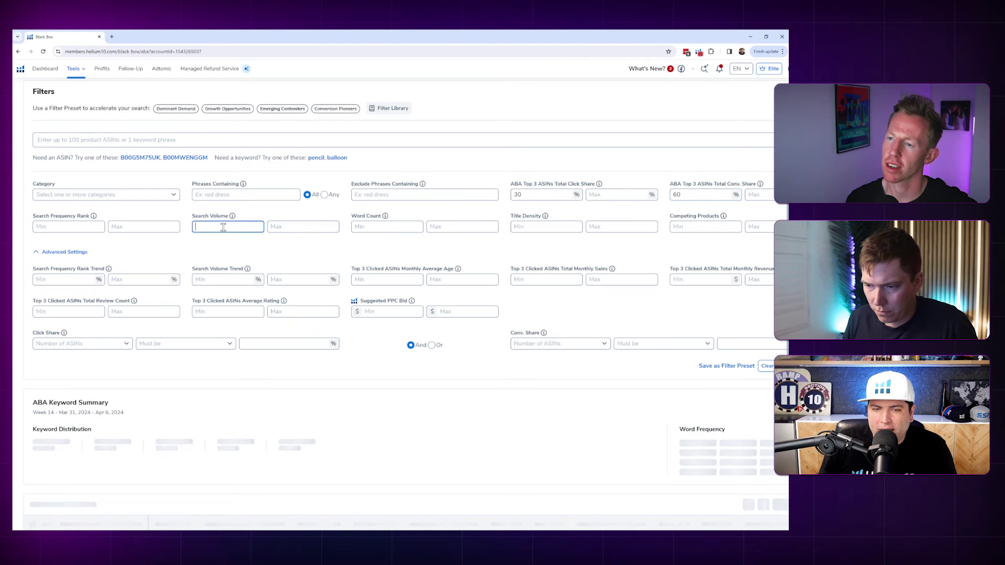
type("5000")
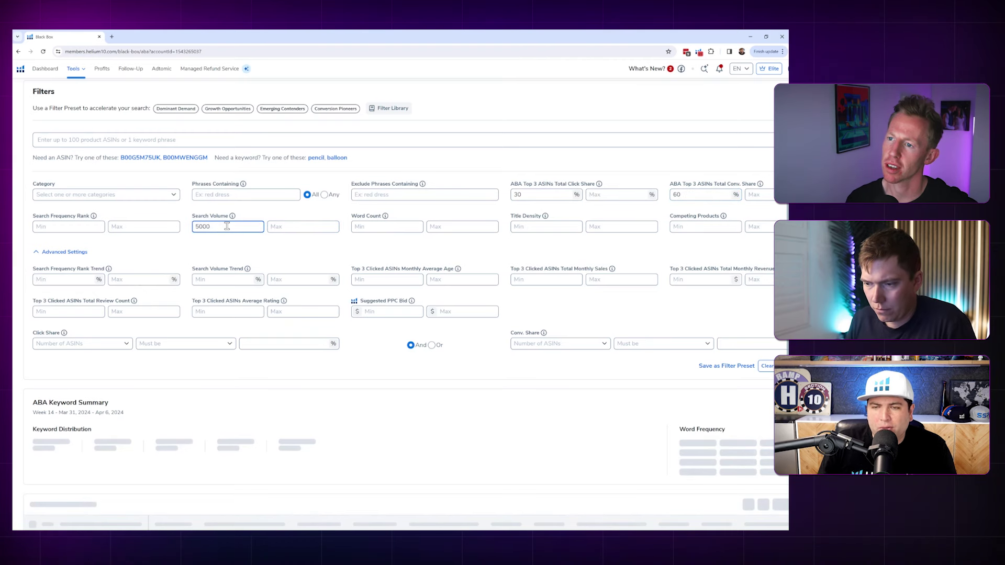